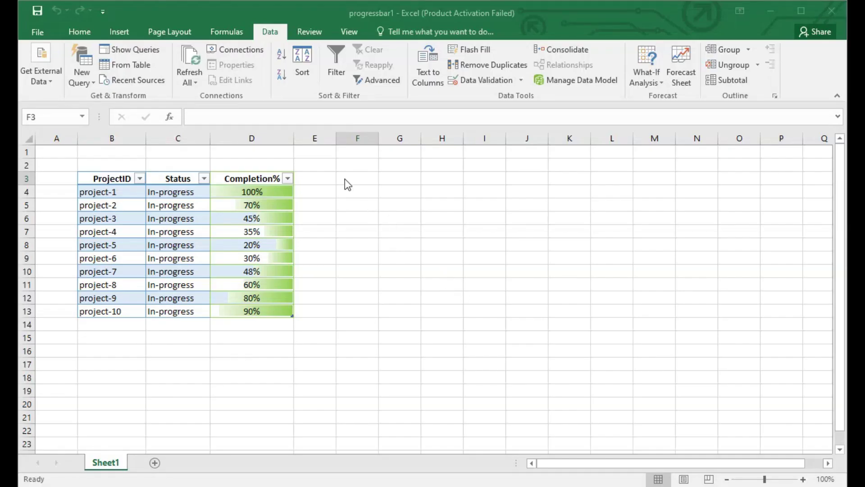
Step: Enter the headers PROJECT in F3 and STATUS in G3
{"action": "left_click", "coordinate": [345, 179]}
{"action": "type", "text": "pro"}
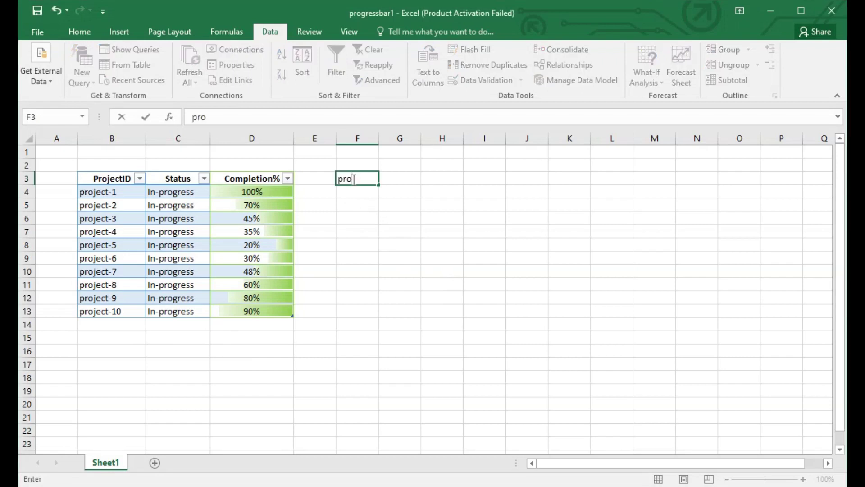
{"action": "type", "text": "JECT"}
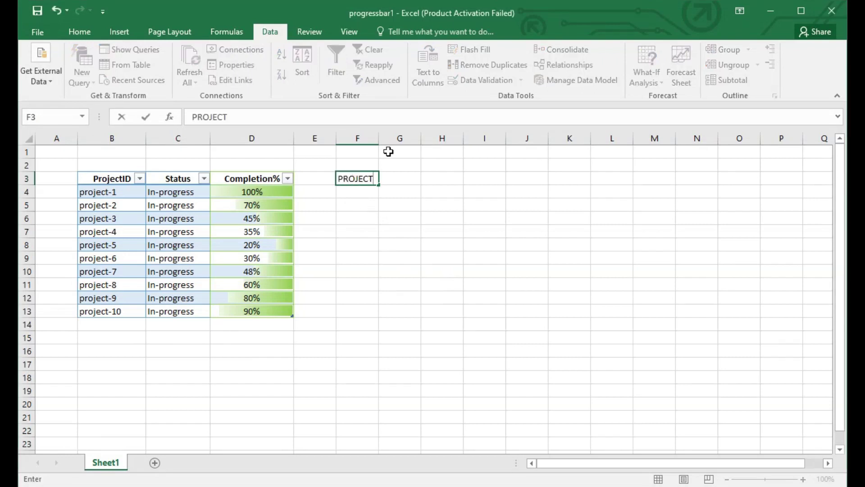
{"action": "left_click", "coordinate": [395, 180]}
{"action": "type", "text": "STAT"}
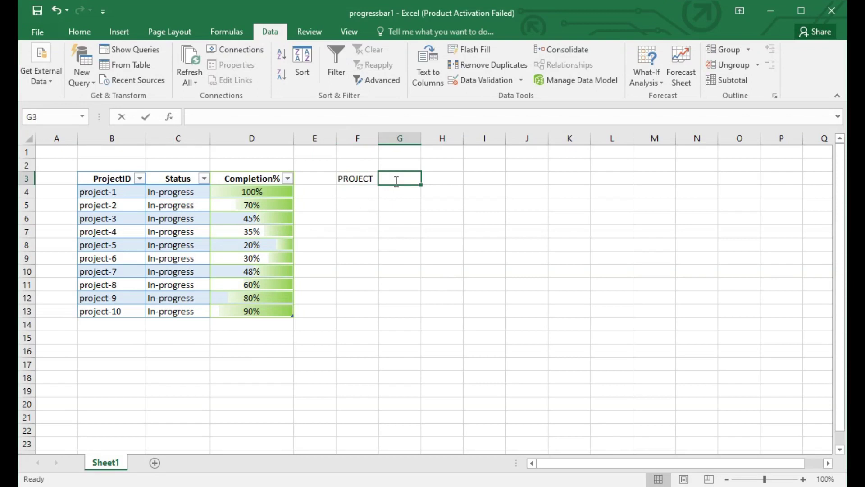
{"action": "type", "text": "U"}
{"action": "key", "text": "BackSpace"}
{"action": "key", "text": "BackSpace"}
{"action": "key", "text": "BackSpace"}
{"action": "key", "text": "BackSpace"}
{"action": "key", "text": "BackSpace"}
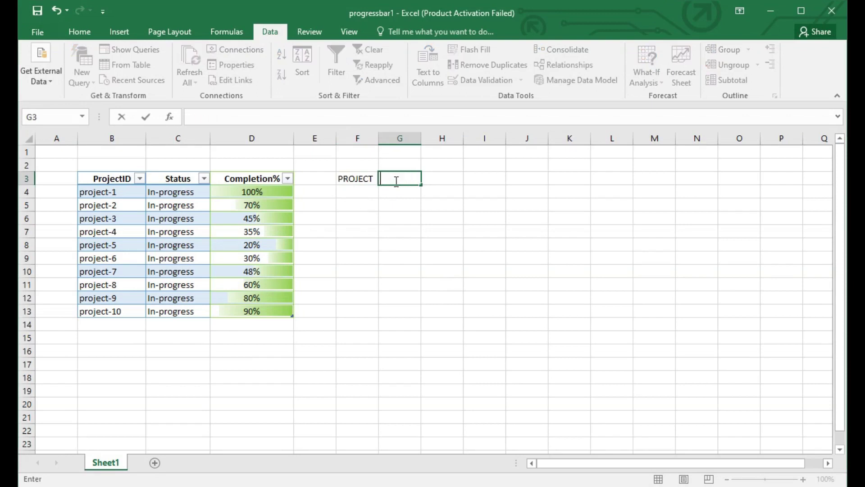
{"action": "type", "text": "STATUS"}
{"action": "left_click", "coordinate": [453, 183]}
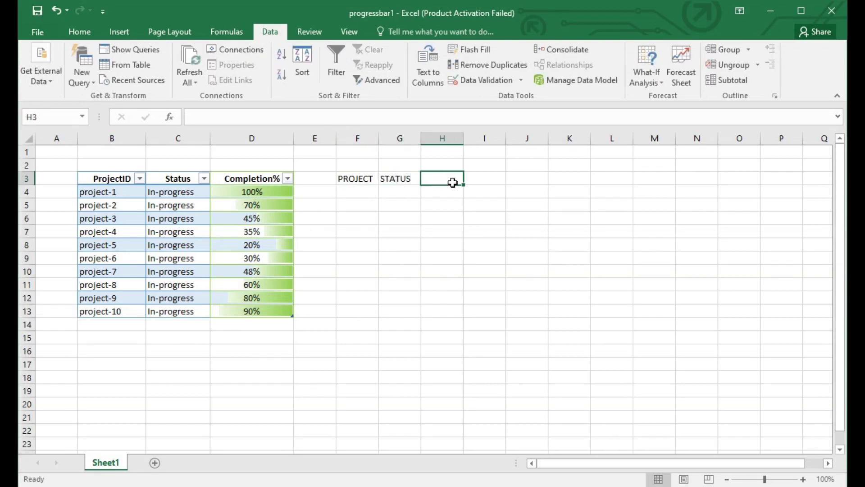
Step: Add COST in H3 and PROGRESS in I3, then widen column I to fit
{"action": "type", "text": "PROGRE"}
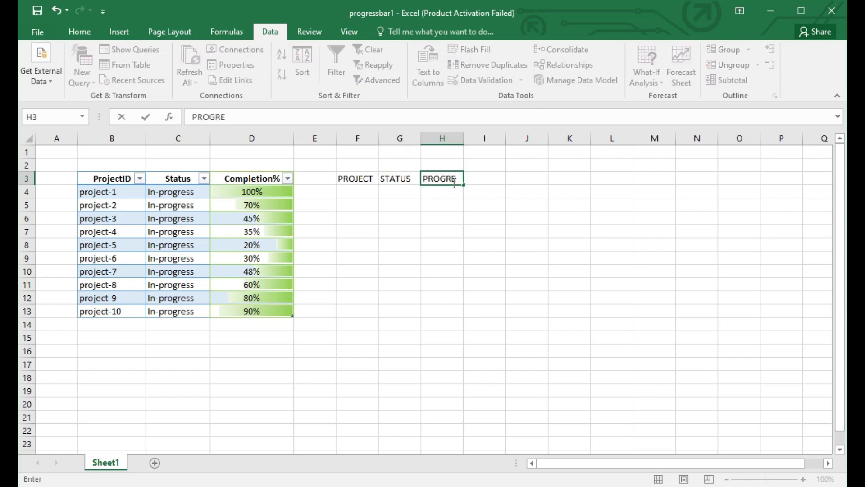
{"action": "key", "text": "BackSpace"}
{"action": "key", "text": "BackSpace"}
{"action": "key", "text": "BackSpace"}
{"action": "key", "text": "BackSpace"}
{"action": "key", "text": "BackSpace"}
{"action": "key", "text": "BackSpace"}
{"action": "type", "text": "COST"}
{"action": "left_click", "coordinate": [475, 178]}
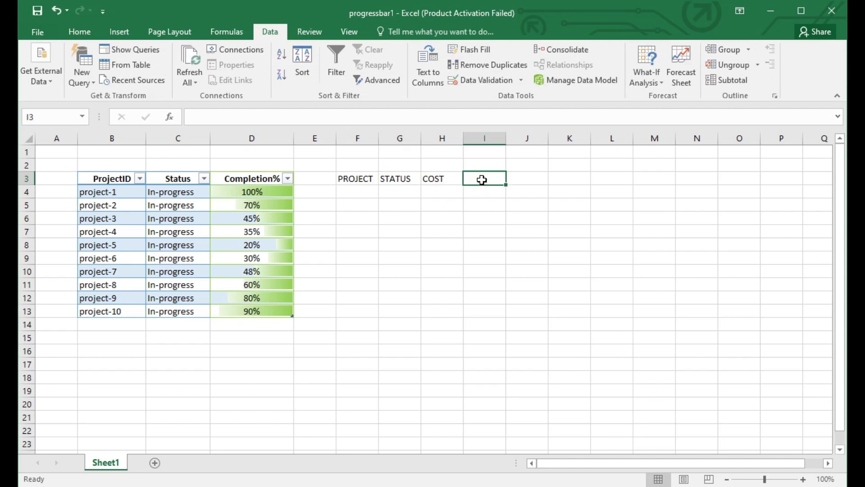
{"action": "type", "text": "PROGRESS"}
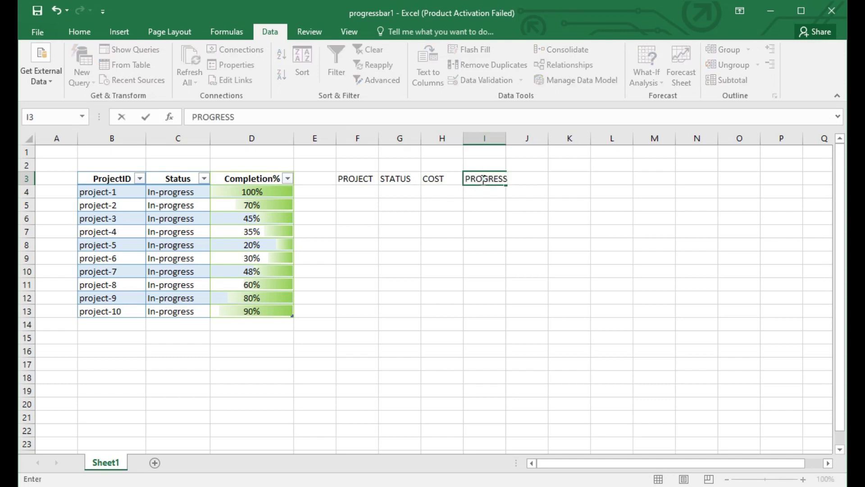
{"action": "key", "text": "Return"}
{"action": "left_click", "coordinate": [473, 177]}
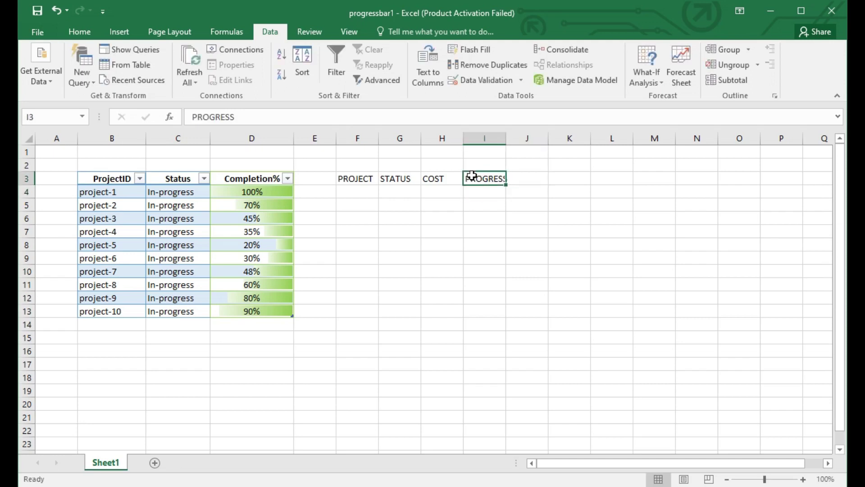
{"action": "left_click_drag", "start_coordinate": [506, 138], "coordinate": [590, 137]}
{"action": "left_click", "coordinate": [532, 179]}
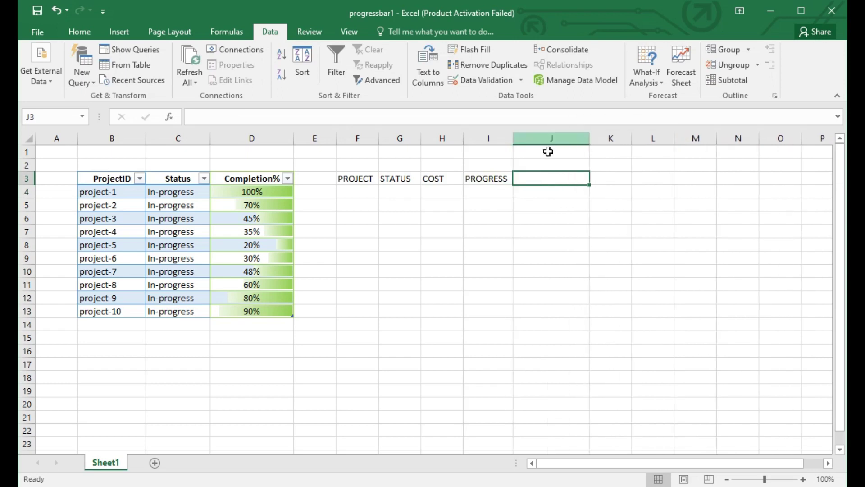
Step: Widen columns I and H and enter TARGETED TIME(day) in J3
{"action": "left_click_drag", "start_coordinate": [508, 139], "coordinate": [529, 139]}
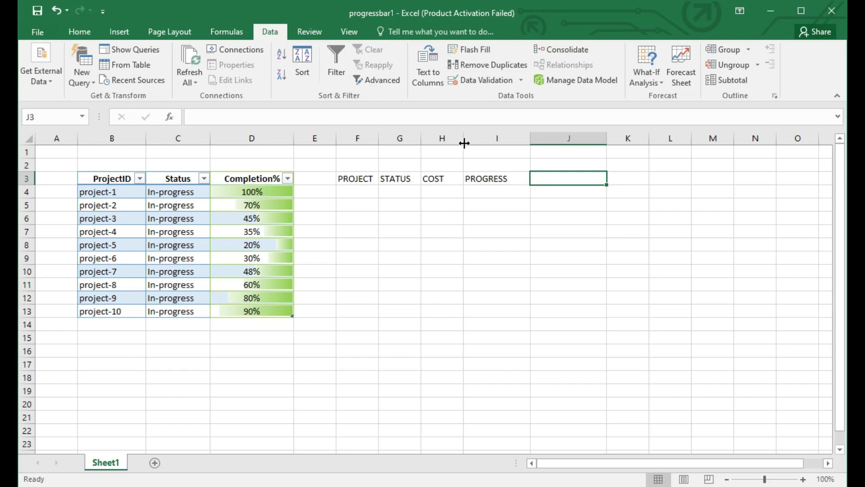
{"action": "left_click_drag", "start_coordinate": [464, 138], "coordinate": [473, 138]}
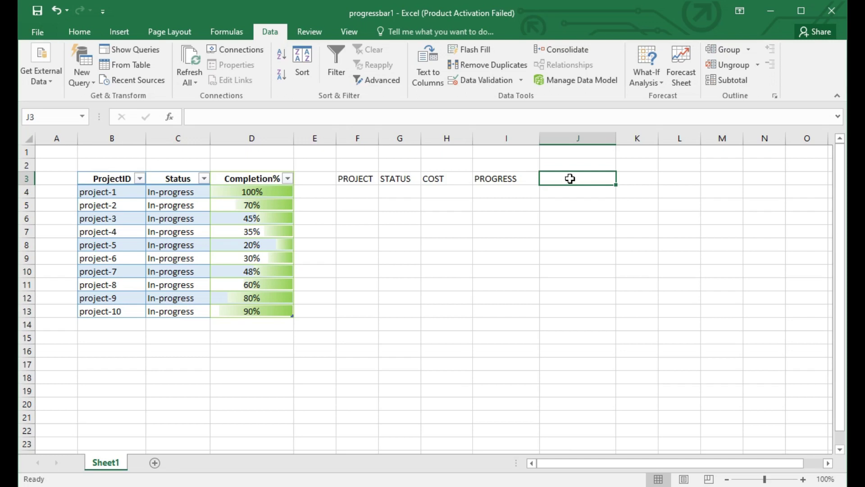
{"action": "type", "text": "DAY"}
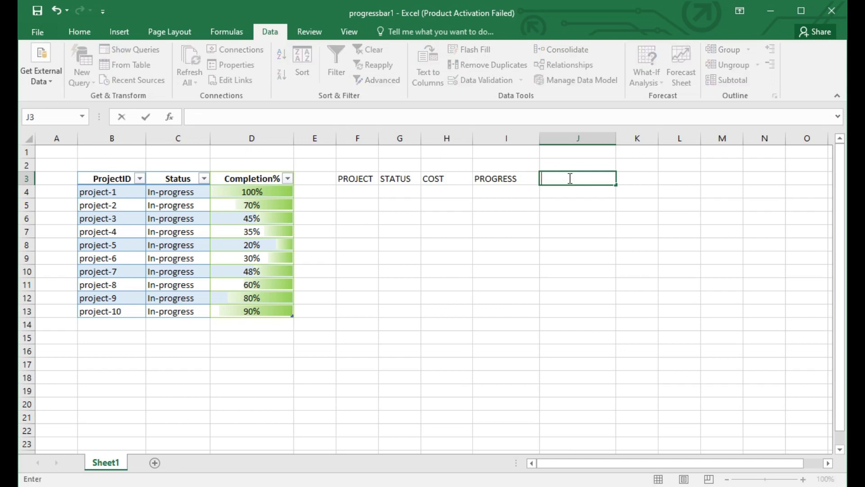
{"action": "type", "text": "TARGETE"}
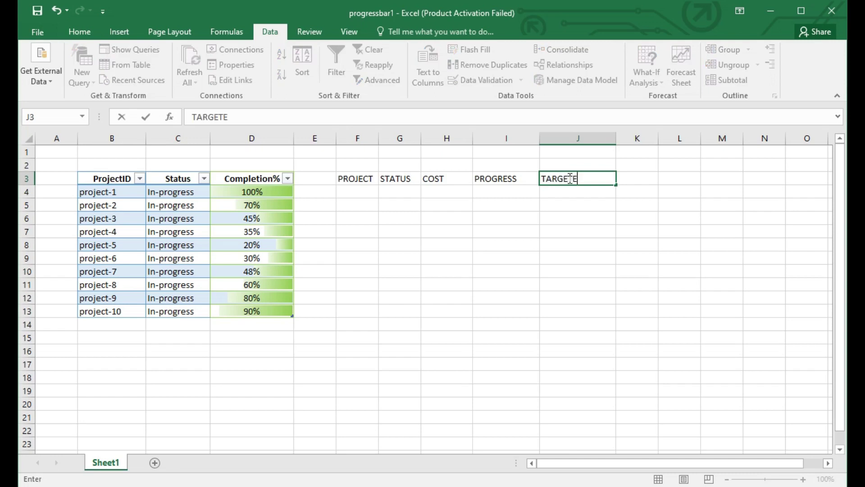
{"action": "type", "text": "D TIME"}
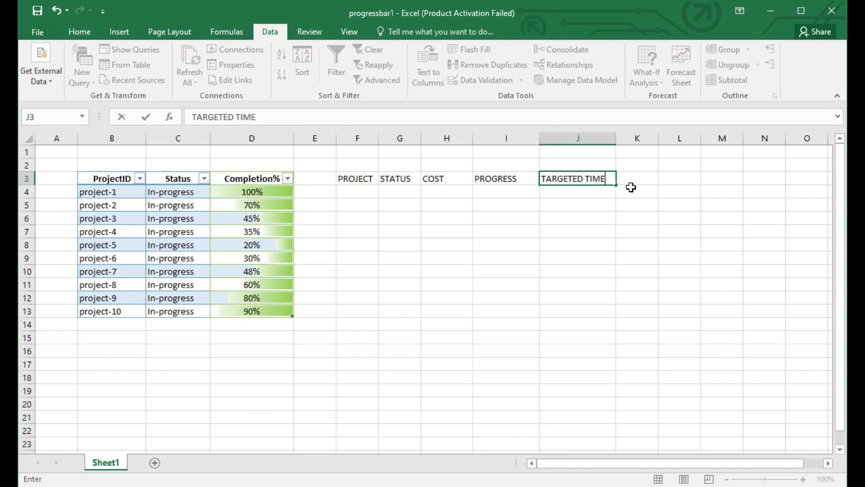
{"action": "left_click", "coordinate": [631, 185]}
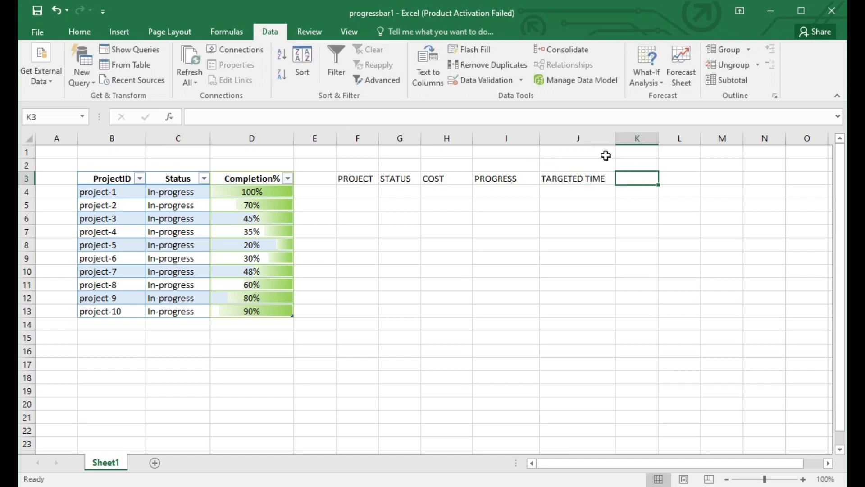
{"action": "left_click_drag", "start_coordinate": [615, 138], "coordinate": [628, 138]}
{"action": "double_click", "coordinate": [609, 178]}
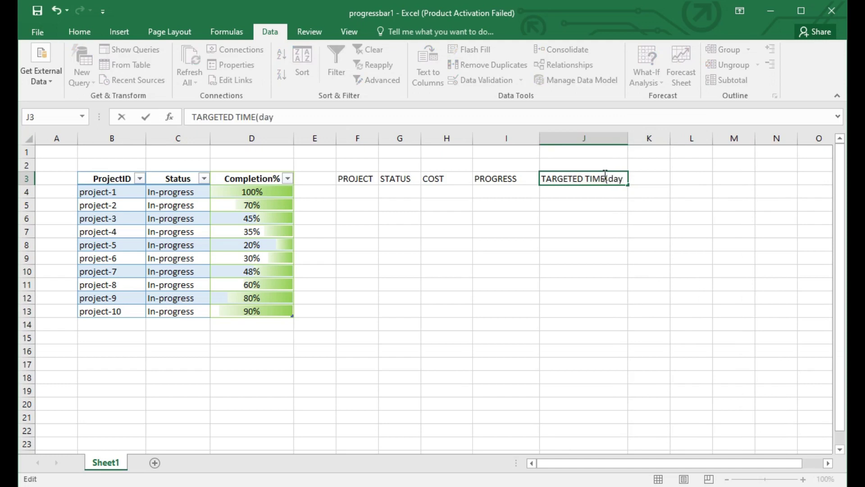
{"action": "left_click", "coordinate": [653, 182]}
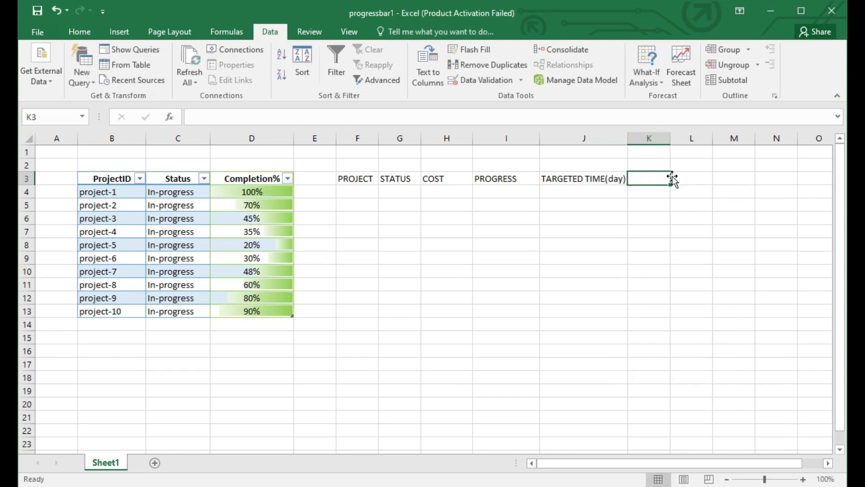
Step: Widen column K, enter PROFIT in K3, and select the header row F3:K3
{"action": "left_click_drag", "start_coordinate": [670, 178], "coordinate": [631, 176]}
{"action": "left_click_drag", "start_coordinate": [671, 138], "coordinate": [698, 138]}
{"action": "double_click", "coordinate": [655, 178]}
{"action": "type", "text": "PROFIT"}
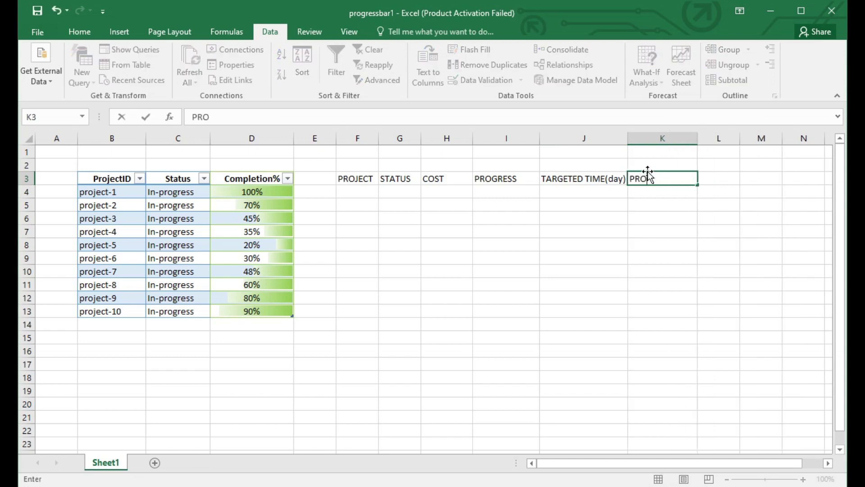
{"action": "left_click", "coordinate": [582, 196]}
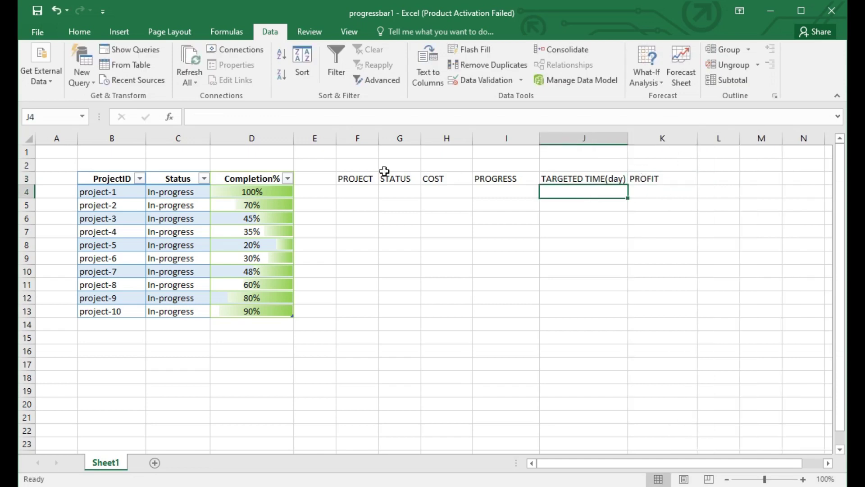
{"action": "left_click_drag", "start_coordinate": [342, 178], "coordinate": [658, 193]}
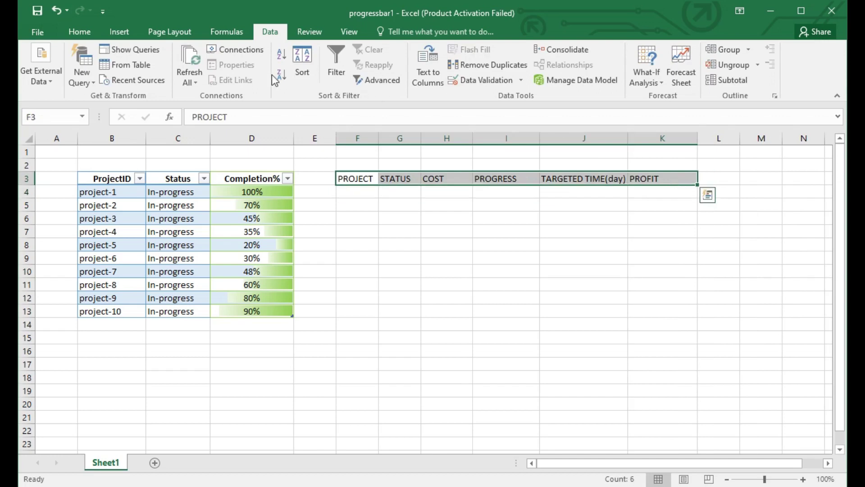
Step: Try Merge & Center on the whole header row, then undo the merge
{"action": "left_click", "coordinate": [71, 34]}
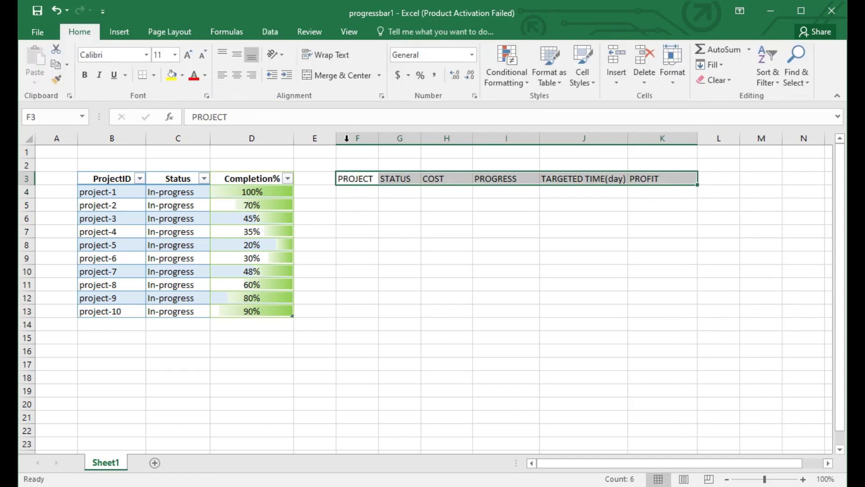
{"action": "left_click", "coordinate": [350, 78]}
{"action": "left_click", "coordinate": [573, 222]}
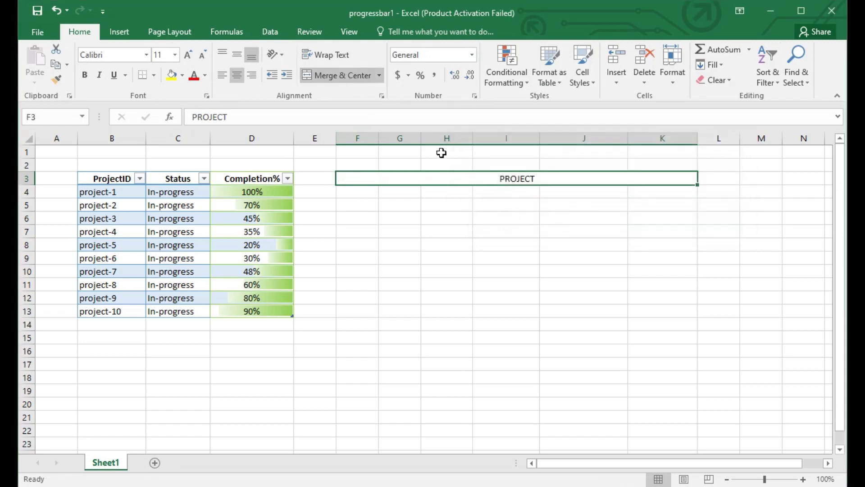
{"action": "key", "text": "ctrl+z"}
Step: Centre each header PROJECT, STATUS, COST, PROGRESS, TARGETED TIME(day) and PROFIT in its cell
{"action": "left_click", "coordinate": [360, 180]}
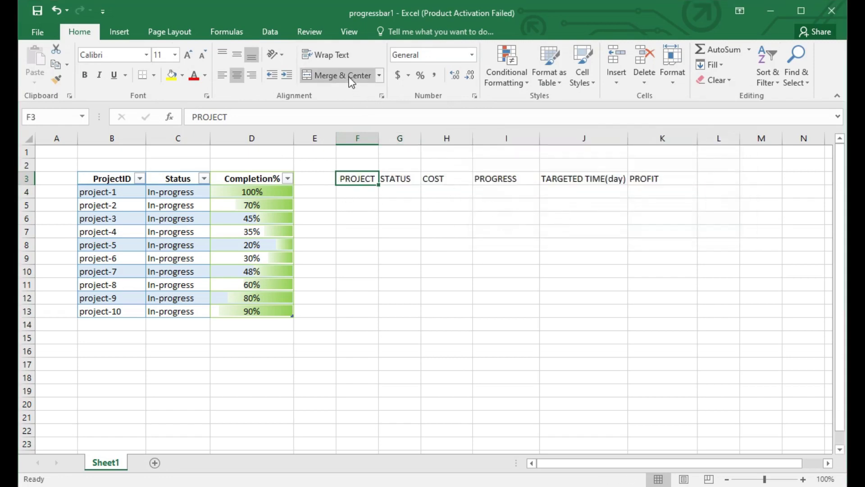
{"action": "left_click", "coordinate": [396, 179]}
{"action": "left_click", "coordinate": [349, 76]}
{"action": "left_click", "coordinate": [432, 178]}
{"action": "left_click", "coordinate": [349, 77]}
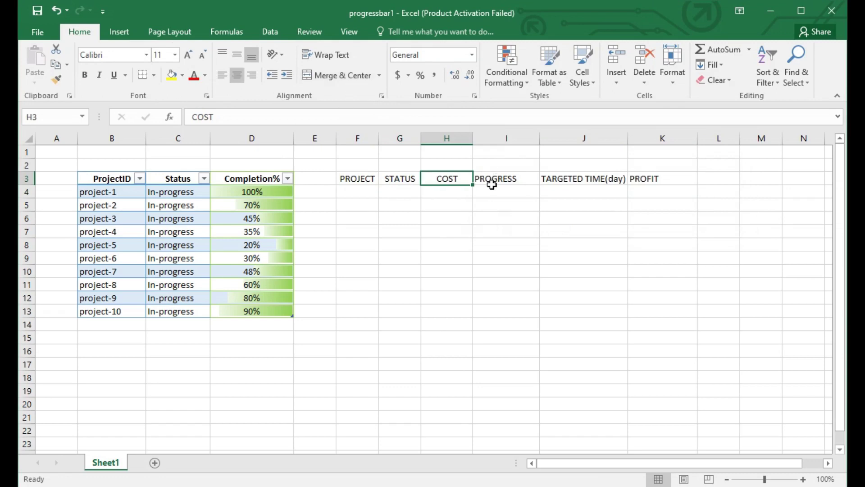
{"action": "left_click", "coordinate": [491, 185]}
{"action": "left_click", "coordinate": [354, 77]}
{"action": "left_click", "coordinate": [556, 180]}
{"action": "left_click", "coordinate": [350, 77]}
{"action": "left_click", "coordinate": [639, 182]}
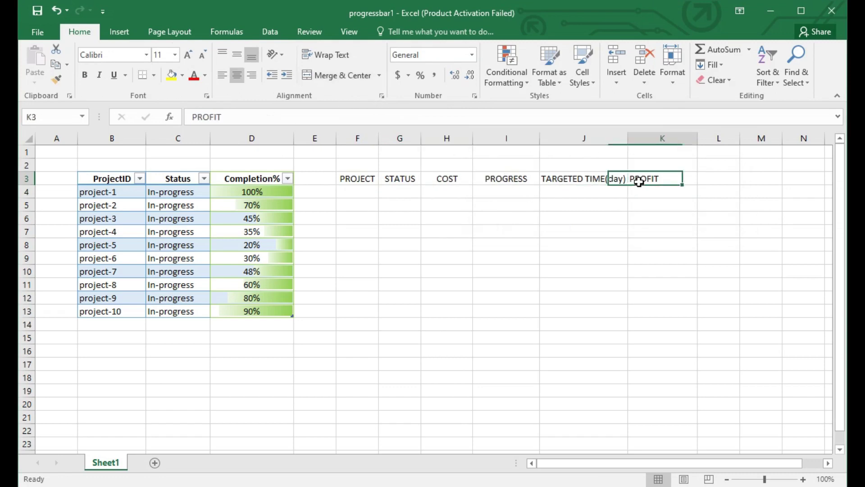
{"action": "left_click", "coordinate": [350, 75]}
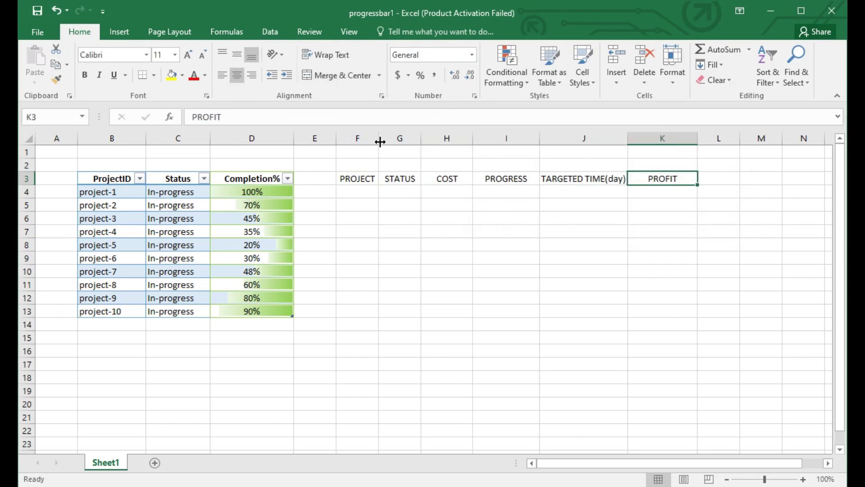
Step: Widen columns F through K so the headers have more room
{"action": "left_click_drag", "start_coordinate": [380, 142], "coordinate": [531, 140]}
{"action": "left_click_drag", "start_coordinate": [588, 139], "coordinate": [608, 141]}
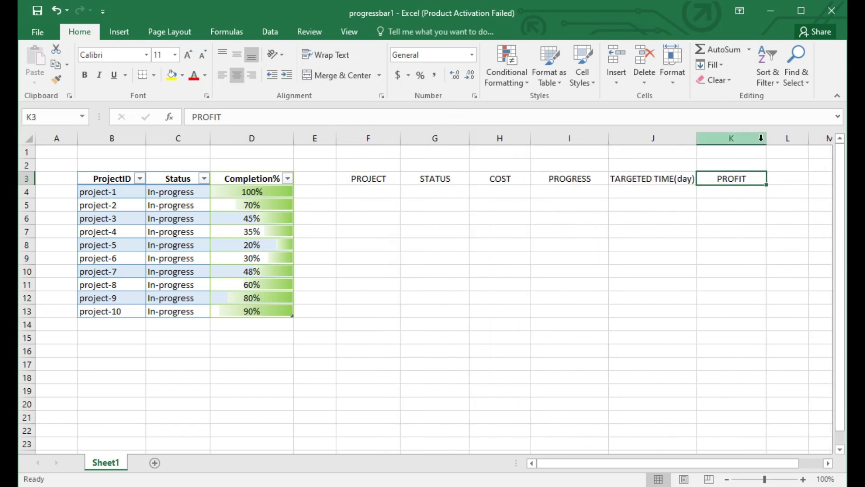
{"action": "left_click_drag", "start_coordinate": [766, 139], "coordinate": [786, 139]}
Step: Enter PROJECT-A in F4, paste it into F5:F12, and label F13 AVERAGE
{"action": "left_click", "coordinate": [365, 194]}
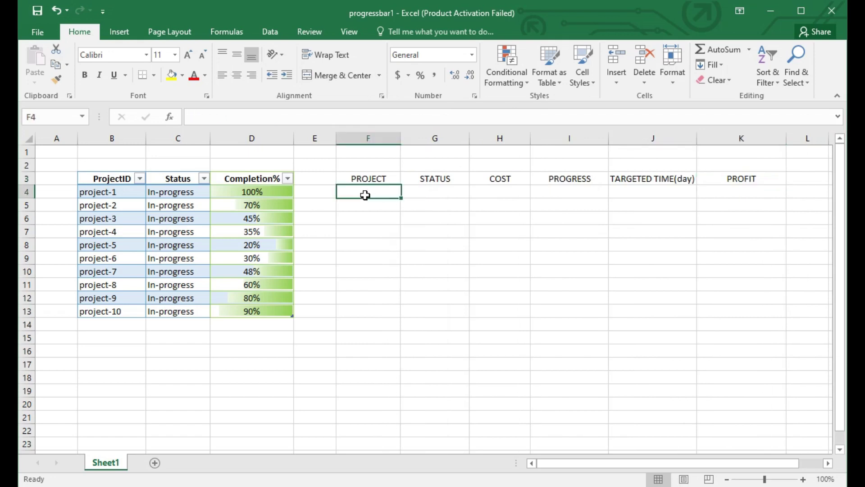
{"action": "type", "text": "PROJECT"}
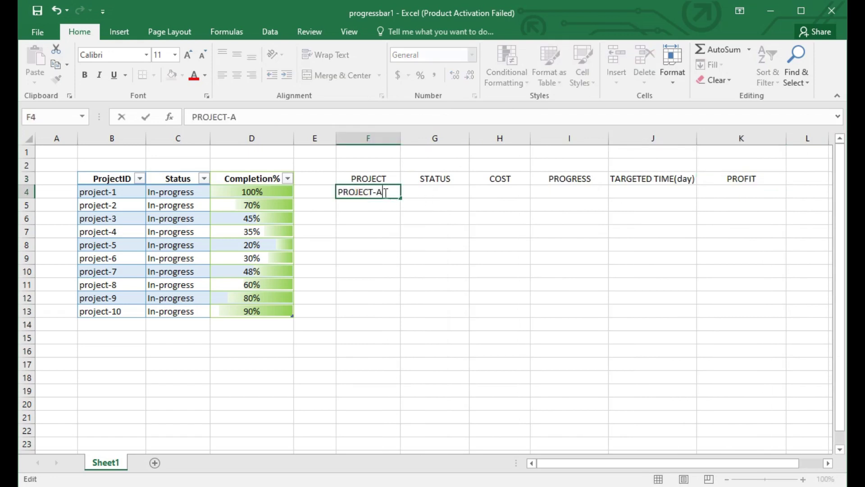
{"action": "type", "text": "-A"}
{"action": "left_click_drag", "start_coordinate": [385, 193], "coordinate": [348, 195]}
{"action": "right_click", "coordinate": [348, 195]}
{"action": "left_click", "coordinate": [366, 222]}
{"action": "key", "text": "Return"}
{"action": "key", "text": "ctrl+v"}
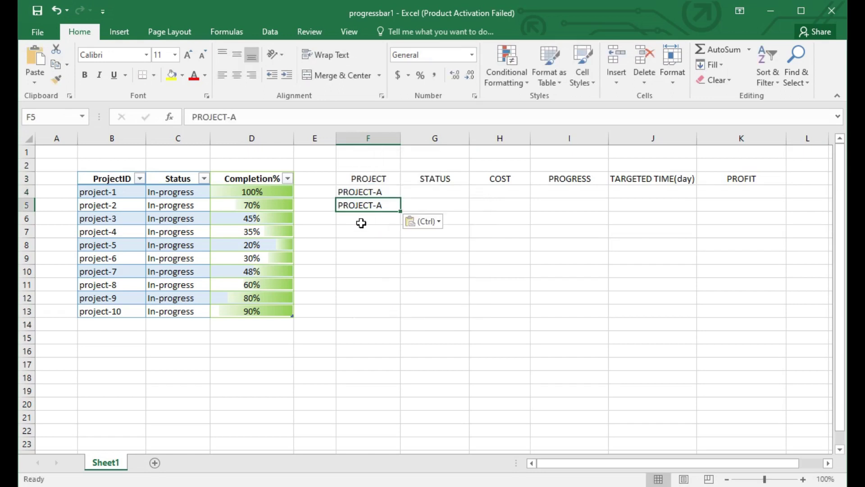
{"action": "left_click", "coordinate": [362, 223]}
{"action": "key", "text": "ctrl+v"}
{"action": "left_click", "coordinate": [366, 231]}
{"action": "key", "text": "ctrl+v"}
{"action": "left_click", "coordinate": [364, 244]}
{"action": "key", "text": "ctrl+v"}
{"action": "left_click", "coordinate": [362, 260]}
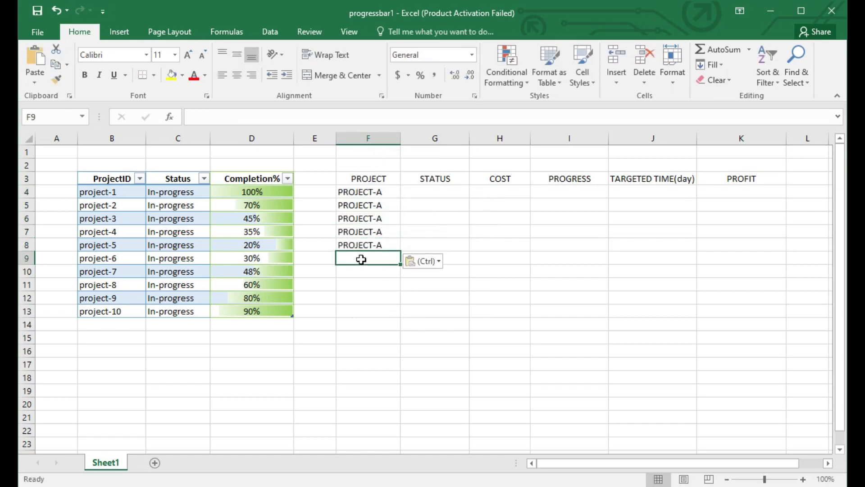
{"action": "key", "text": "ctrl+v"}
{"action": "left_click", "coordinate": [363, 272]}
{"action": "key", "text": "ctrl+v"}
{"action": "left_click", "coordinate": [363, 296]}
{"action": "key", "text": "ctrl+v"}
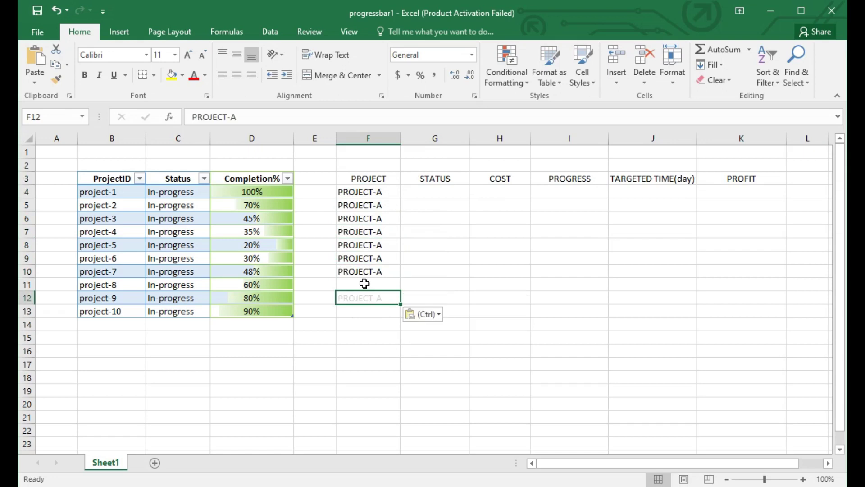
{"action": "left_click", "coordinate": [364, 283]}
{"action": "key", "text": "ctrl+v"}
{"action": "left_click", "coordinate": [358, 313]}
{"action": "type", "text": "AV"}
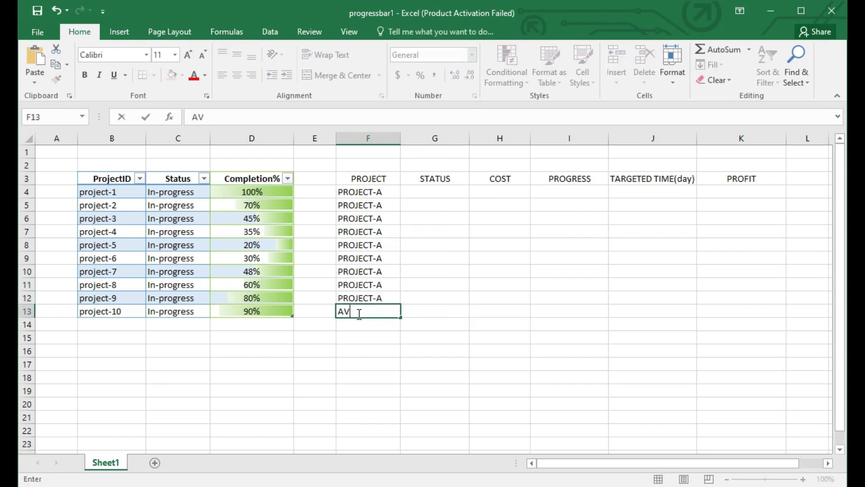
{"action": "type", "text": "ERAGE"}
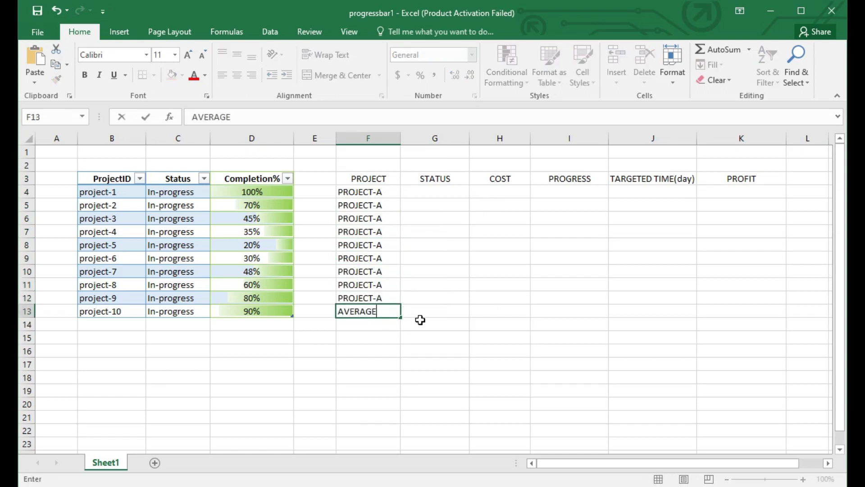
{"action": "left_click", "coordinate": [428, 194]}
Step: Rename the copies in F5:F8 to PROJECT-B, PROJECT-C, PROJECT-D and PROJECT-E
{"action": "double_click", "coordinate": [382, 206]}
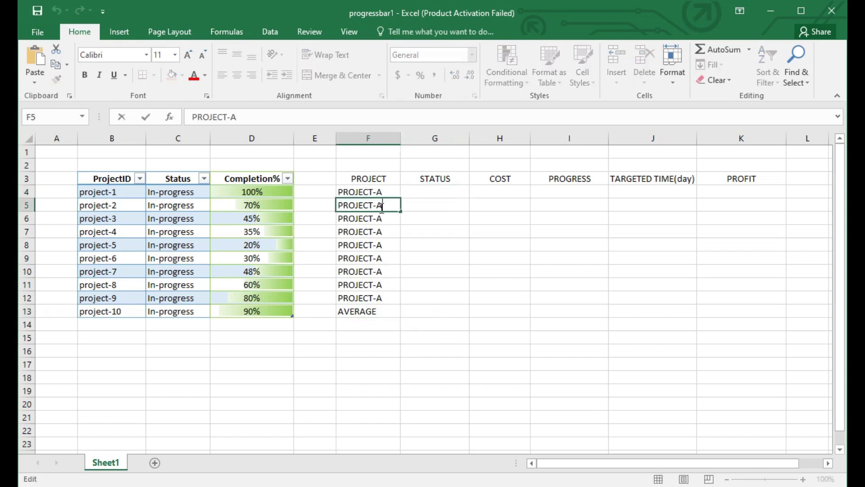
{"action": "left_click", "coordinate": [386, 218]}
{"action": "double_click", "coordinate": [389, 219]}
{"action": "key", "text": "BackSpace"}
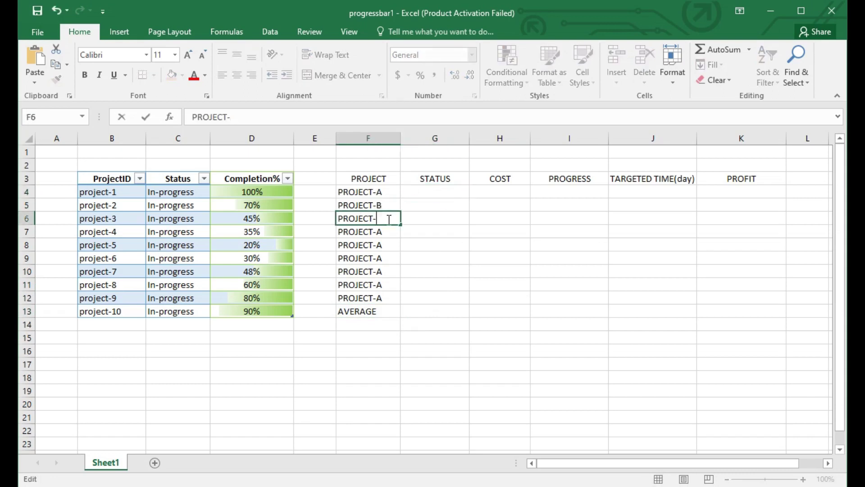
{"action": "type", "text": "C"}
{"action": "left_click", "coordinate": [385, 230]}
{"action": "double_click", "coordinate": [388, 231]}
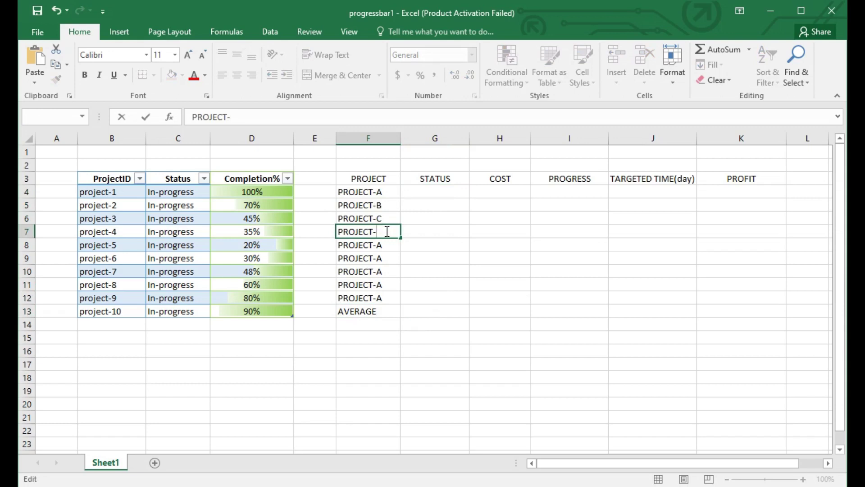
{"action": "type", "text": "D"}
{"action": "left_click", "coordinate": [386, 245]}
{"action": "double_click", "coordinate": [386, 245]}
{"action": "key", "text": "BackSpace"}
{"action": "type", "text": "E"}
{"action": "left_click", "coordinate": [386, 259]}
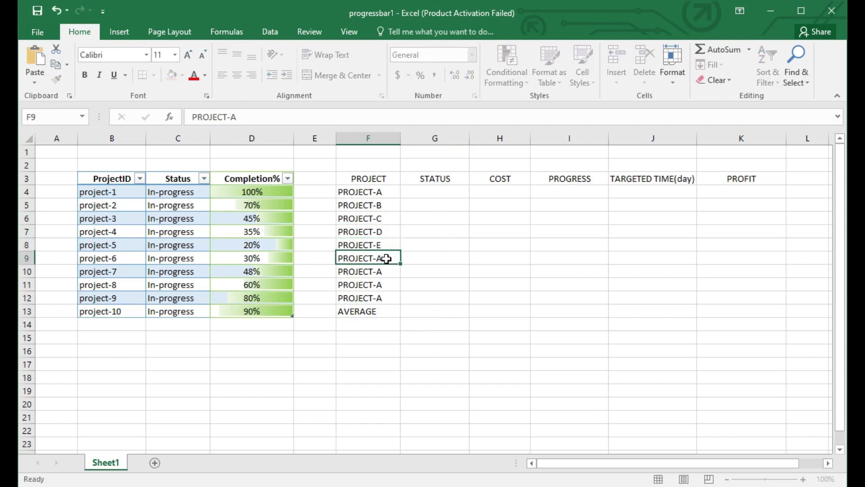
Step: Rename F9:F12 to PROJECT-F, PROJECT-G, PROJECT-H and PROJECT-I
{"action": "double_click", "coordinate": [386, 258]}
{"action": "key", "text": "BackSpace"}
{"action": "type", "text": "F"}
{"action": "left_click", "coordinate": [387, 271]}
{"action": "double_click", "coordinate": [388, 272]}
{"action": "key", "text": "BackSpace"}
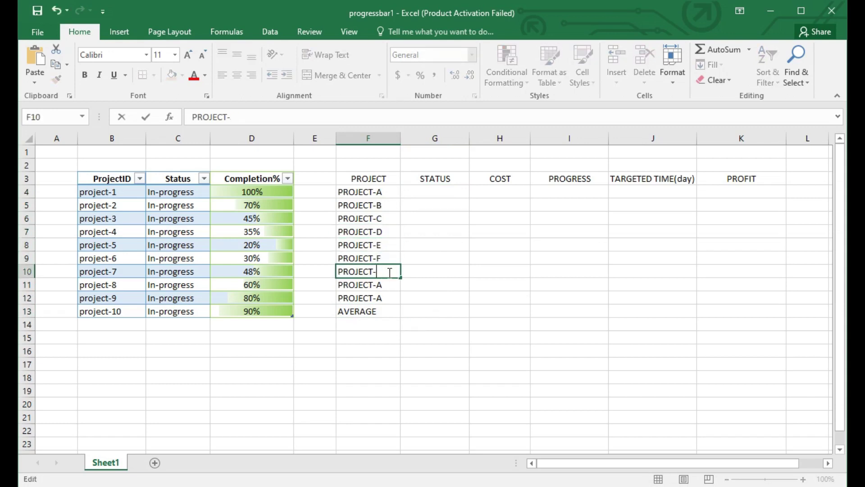
{"action": "left_click", "coordinate": [387, 285]}
{"action": "double_click", "coordinate": [387, 284]}
{"action": "key", "text": "BackSpace"}
{"action": "type", "text": "H"}
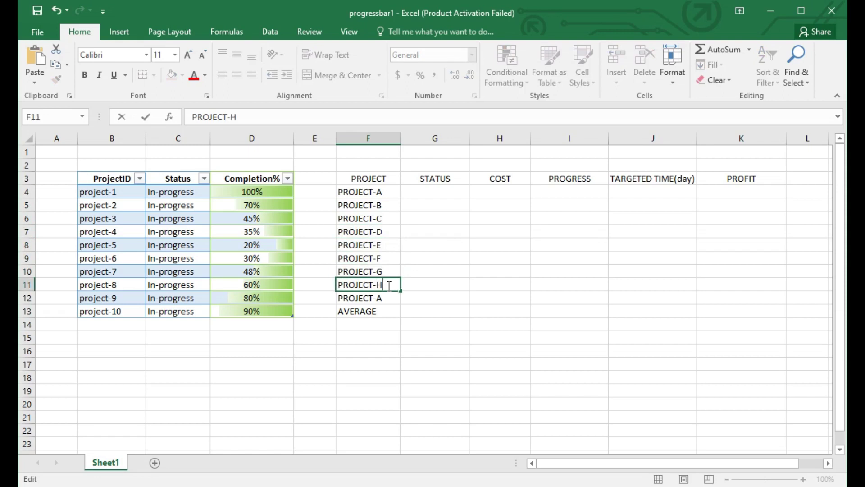
{"action": "left_click", "coordinate": [386, 298]}
{"action": "double_click", "coordinate": [386, 298]}
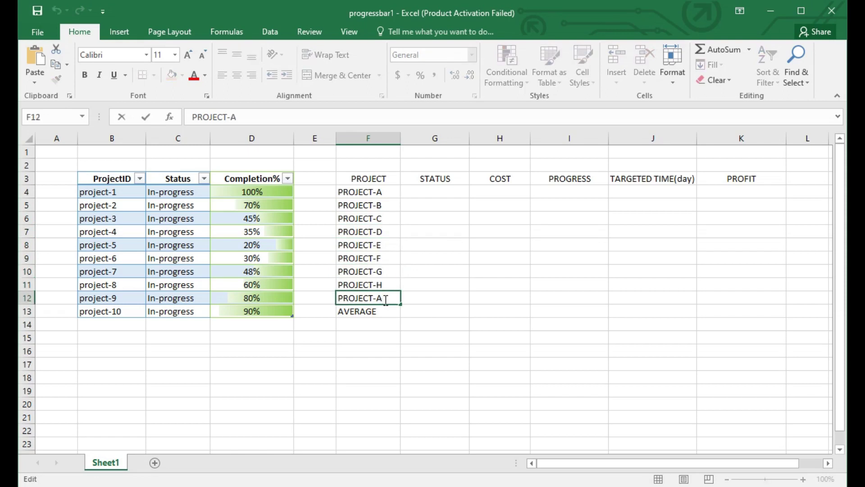
{"action": "type", "text": "I"}
{"action": "left_click", "coordinate": [439, 193]}
Step: Enter in-progress in G4 and paste it into G5 through G9
{"action": "type", "text": "IN"}
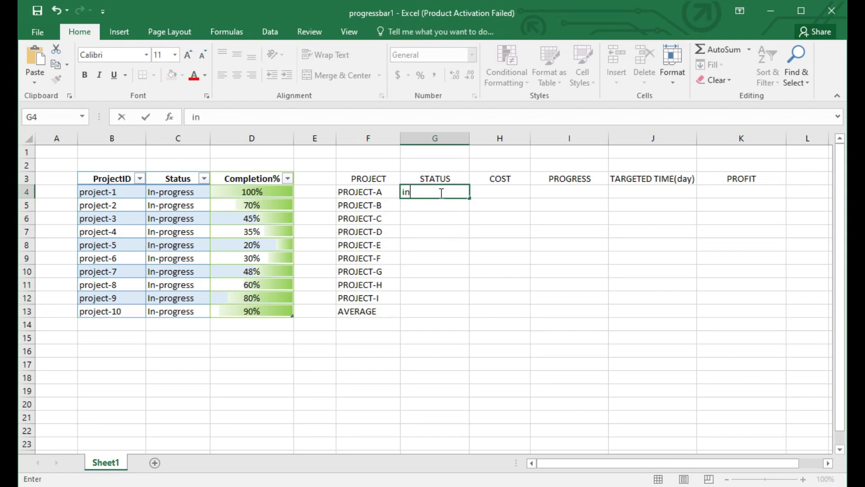
{"action": "type", "text": "-progress"}
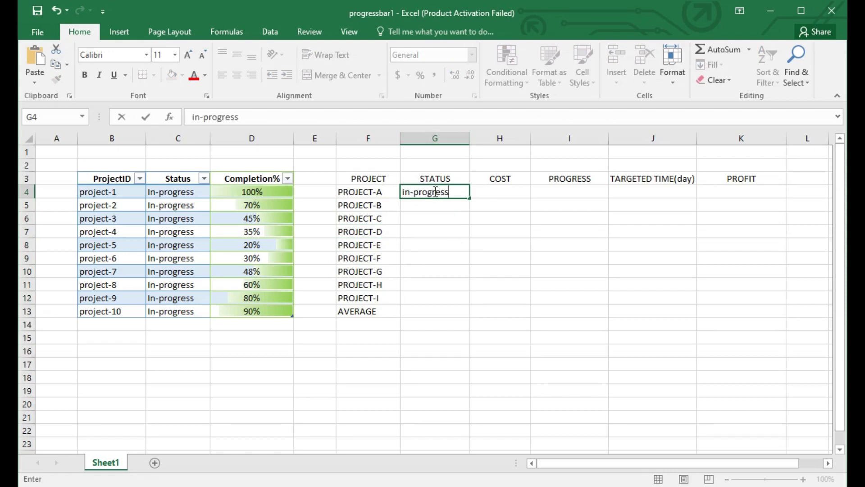
{"action": "left_click_drag", "start_coordinate": [453, 192], "coordinate": [388, 193]}
{"action": "right_click", "coordinate": [413, 194]}
{"action": "left_click", "coordinate": [426, 220]}
{"action": "left_click", "coordinate": [432, 205]}
{"action": "key", "text": "ctrl+v"}
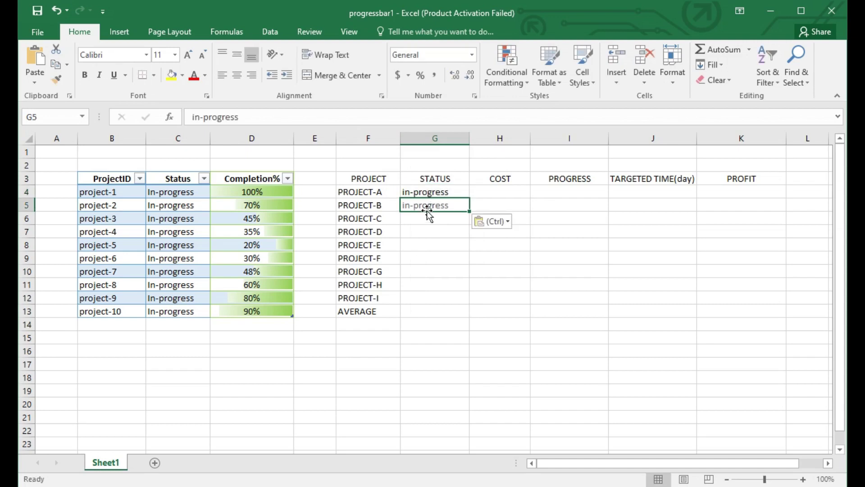
{"action": "left_click", "coordinate": [430, 219]}
{"action": "key", "text": "ctrl+v"}
{"action": "left_click", "coordinate": [430, 231]}
{"action": "key", "text": "ctrl+v"}
{"action": "left_click", "coordinate": [430, 245]}
{"action": "key", "text": "ctrl+v"}
{"action": "left_click", "coordinate": [430, 258]}
{"action": "key", "text": "ctrl+v"}
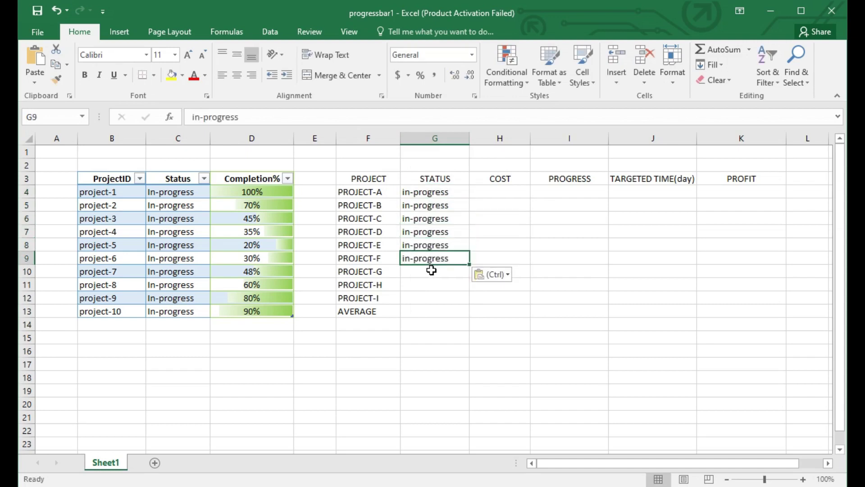
Step: Paste in-progress into the remaining STATUS cells G10 through G12
{"action": "left_click", "coordinate": [430, 272]}
{"action": "key", "text": "ctrl+v"}
{"action": "left_click", "coordinate": [430, 285]}
{"action": "key", "text": "ctrl+v"}
{"action": "left_click", "coordinate": [428, 297]}
{"action": "key", "text": "ctrl+v"}
Step: Enter costs 1000, 1200 and 3000 in H4:H6
{"action": "left_click", "coordinate": [496, 193]}
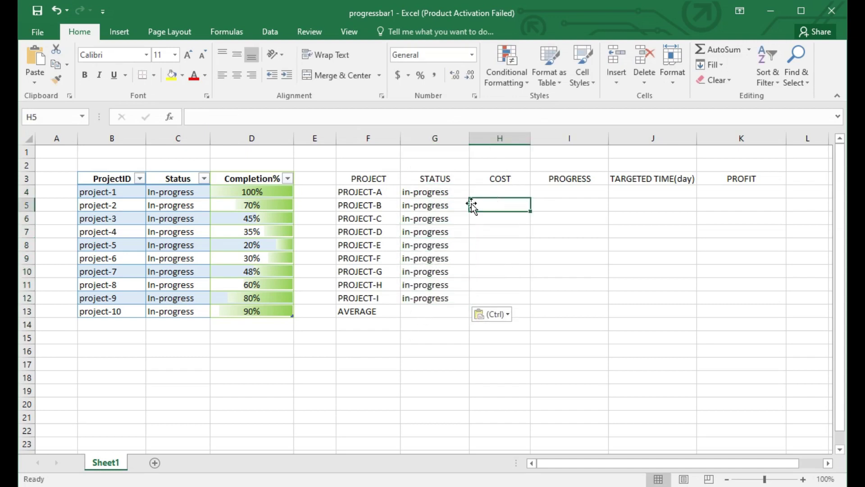
{"action": "type", "text": "!"}
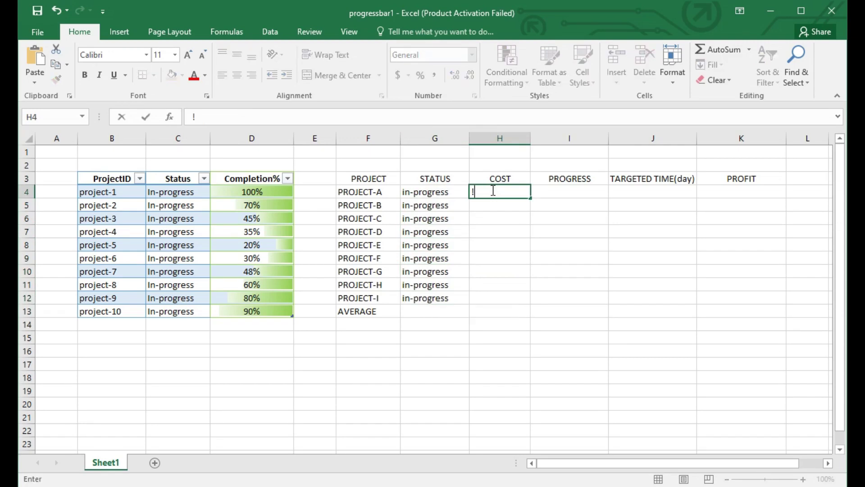
{"action": "type", "text": "000"}
{"action": "left_click", "coordinate": [502, 204]}
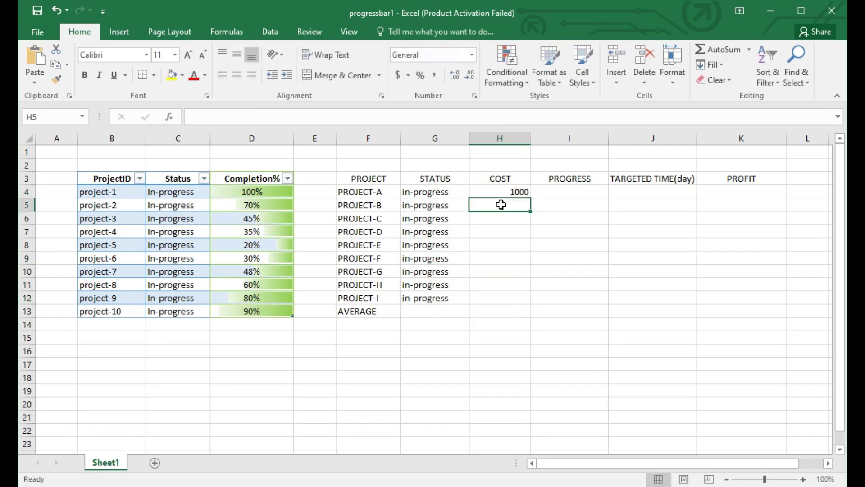
{"action": "type", "text": "1200"}
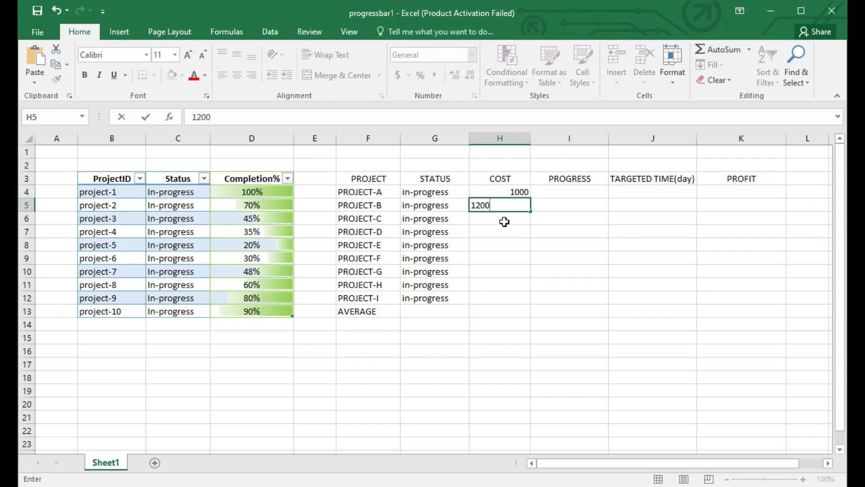
{"action": "left_click", "coordinate": [505, 220]}
{"action": "type", "text": "3000"}
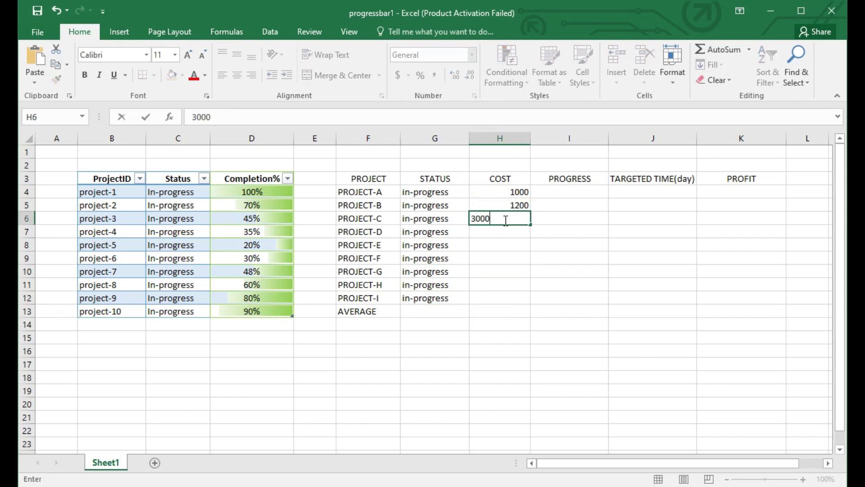
{"action": "key", "text": "Return"}
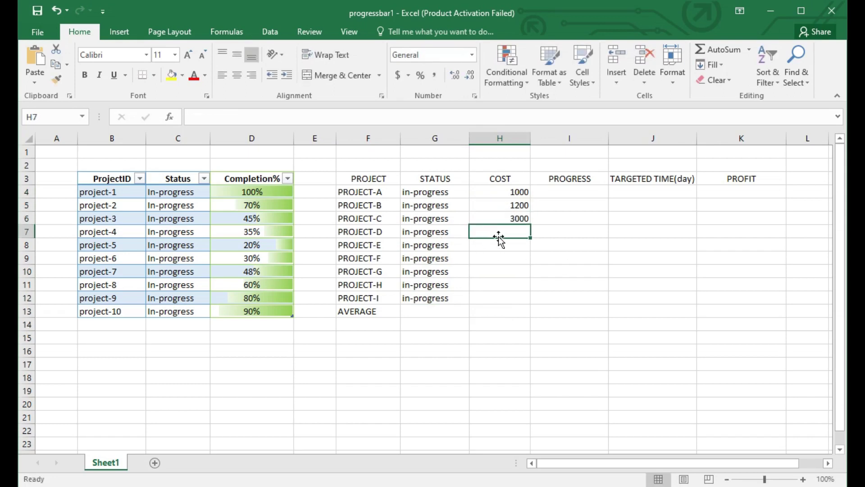
Step: Enter costs 1500, 2600, 3600, 900, 1600 and 2000 in H7:H12
{"action": "type", "text": "1500"}
{"action": "key", "text": "Return"}
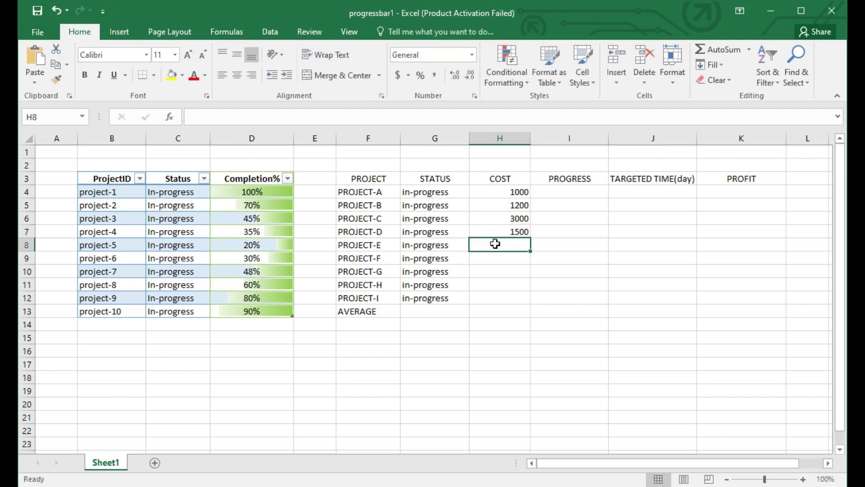
{"action": "type", "text": "2600"}
{"action": "key", "text": "Return"}
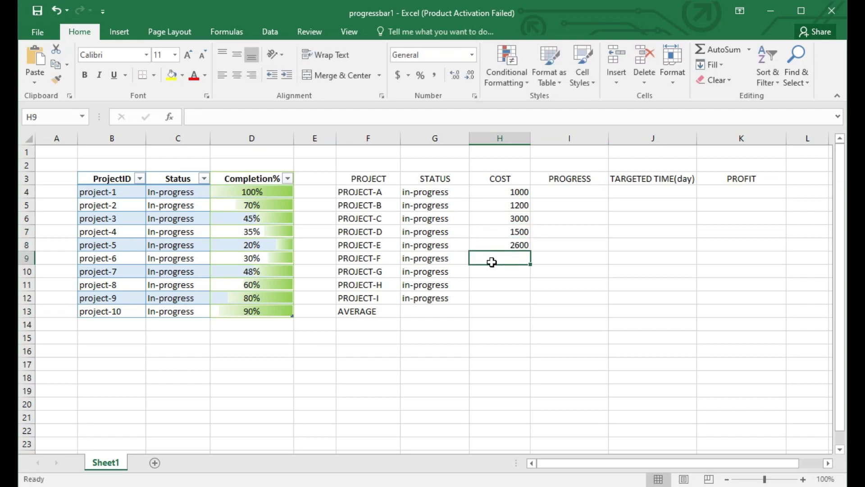
{"action": "type", "text": "3600"}
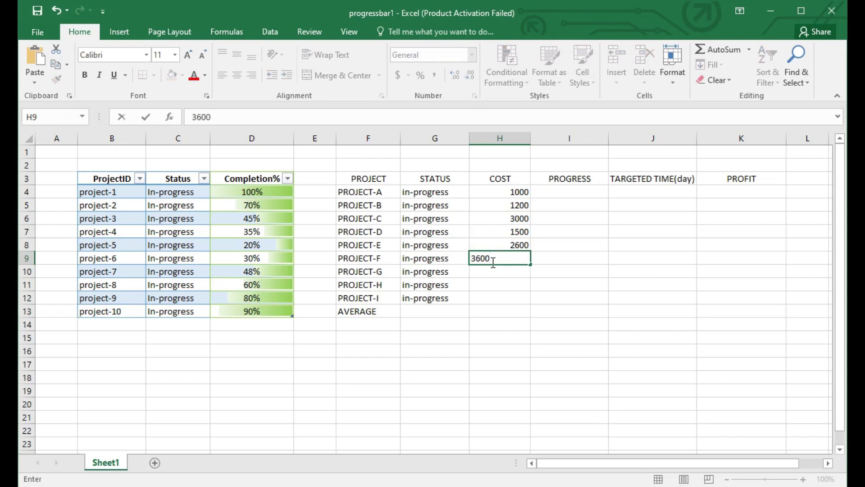
{"action": "key", "text": "Return"}
{"action": "type", "text": "900"}
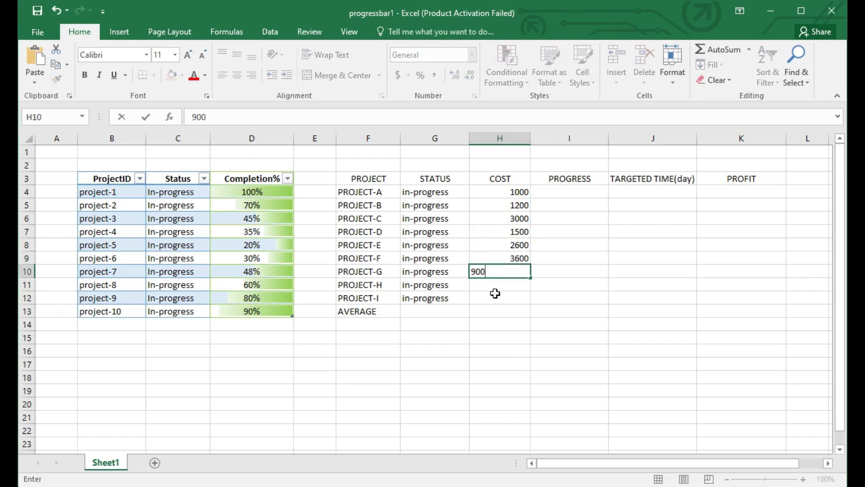
{"action": "key", "text": "Return"}
{"action": "type", "text": "160"}
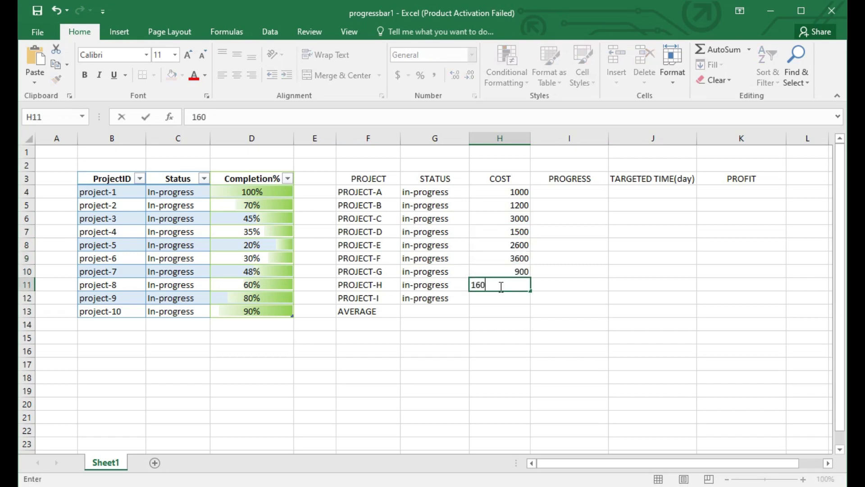
{"action": "type", "text": "0"}
{"action": "key", "text": "Return"}
{"action": "type", "text": "2000"}
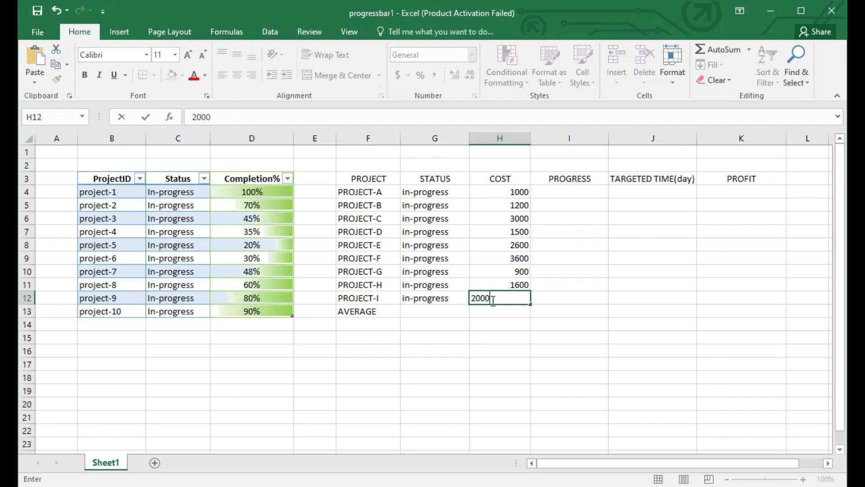
{"action": "key", "text": "Return"}
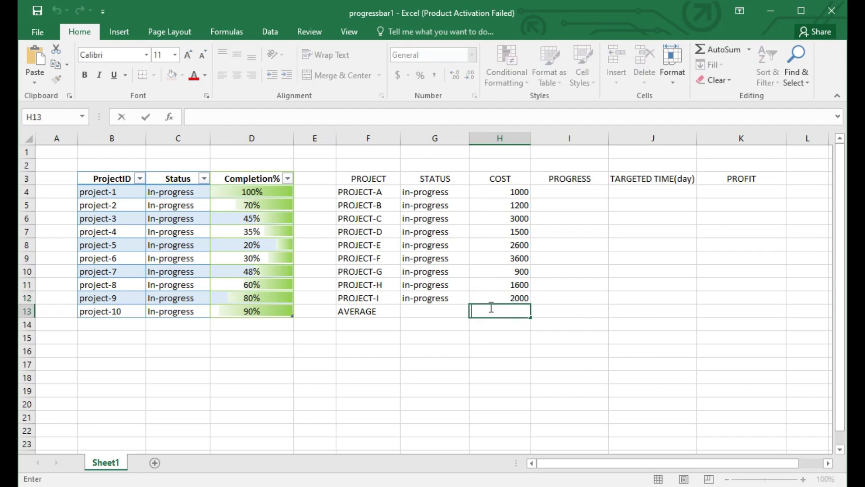
Step: Start a SUBTOTAL formula over the costs H4:H12 in H13; it fails with a too-few-arguments warning
{"action": "type", "text": "=sub"}
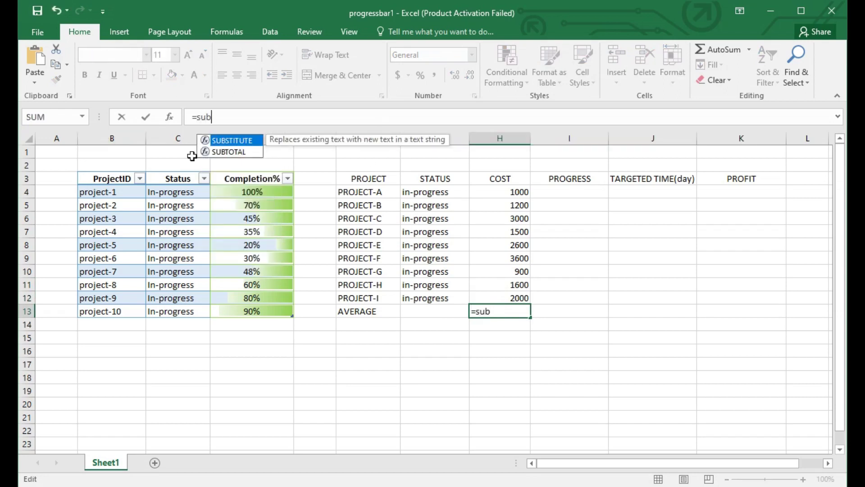
{"action": "double_click", "coordinate": [238, 154]}
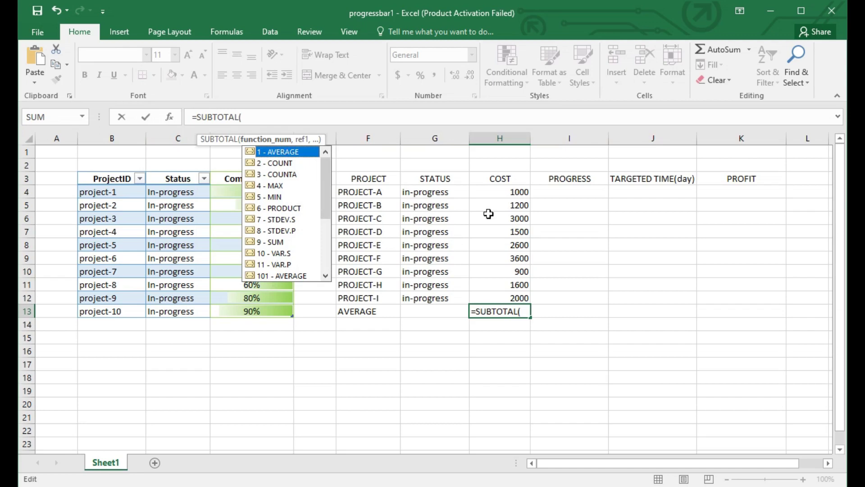
{"action": "left_click_drag", "start_coordinate": [490, 191], "coordinate": [530, 295]}
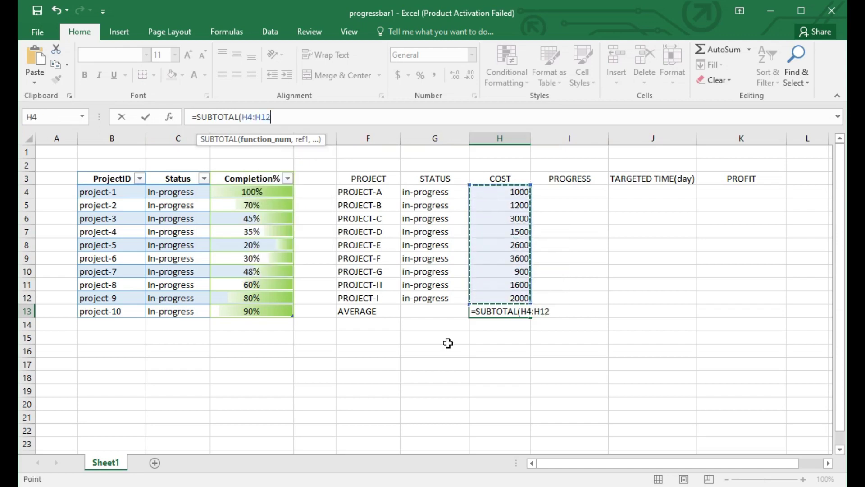
{"action": "key", "text": "Return"}
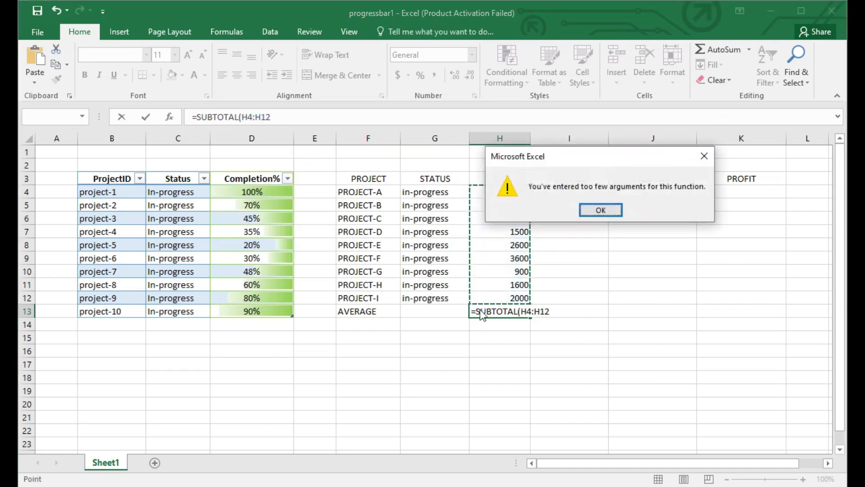
{"action": "left_click", "coordinate": [603, 209]}
{"action": "left_click", "coordinate": [483, 301]}
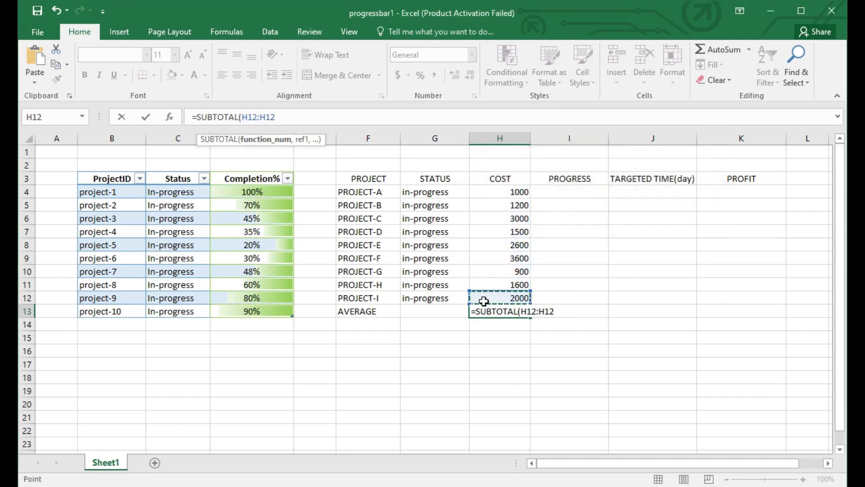
{"action": "left_click_drag", "start_coordinate": [477, 190], "coordinate": [512, 298]}
{"action": "key", "text": "Return"}
{"action": "left_click", "coordinate": [596, 209]}
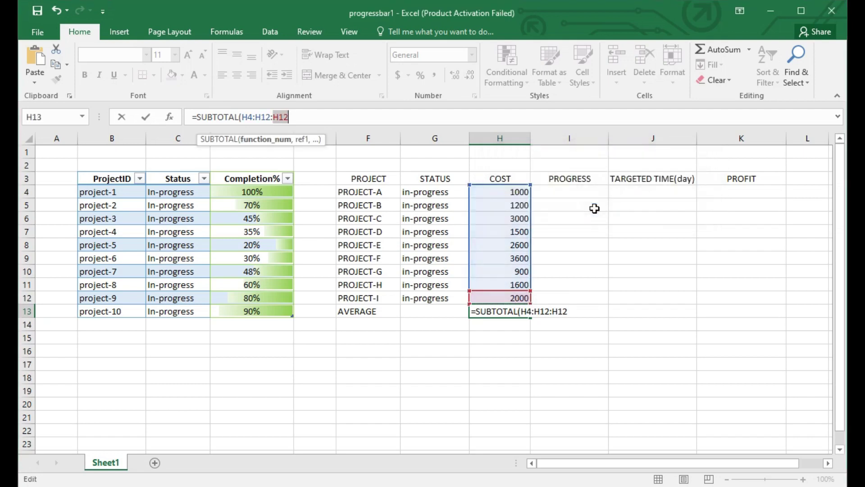
Step: Rebuild H13 as =SUBTOTAL(1,H4:H12) so it averages the project costs
{"action": "left_click", "coordinate": [421, 316]}
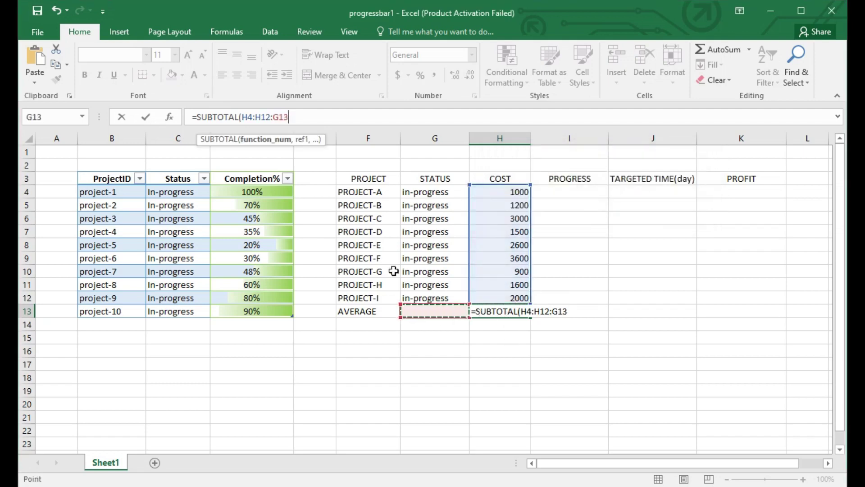
{"action": "key", "text": "ctrl+z"}
{"action": "key", "text": "ctrl+y"}
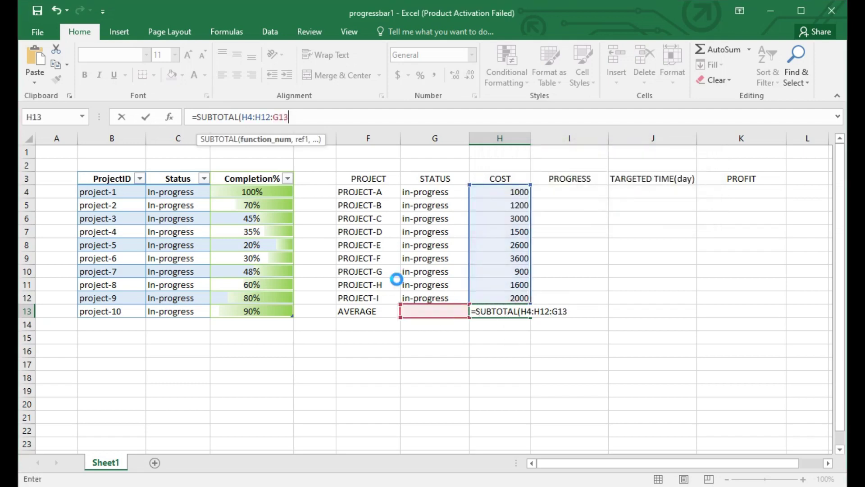
{"action": "key", "text": "ctrl+z"}
{"action": "key", "text": "ctrl+y"}
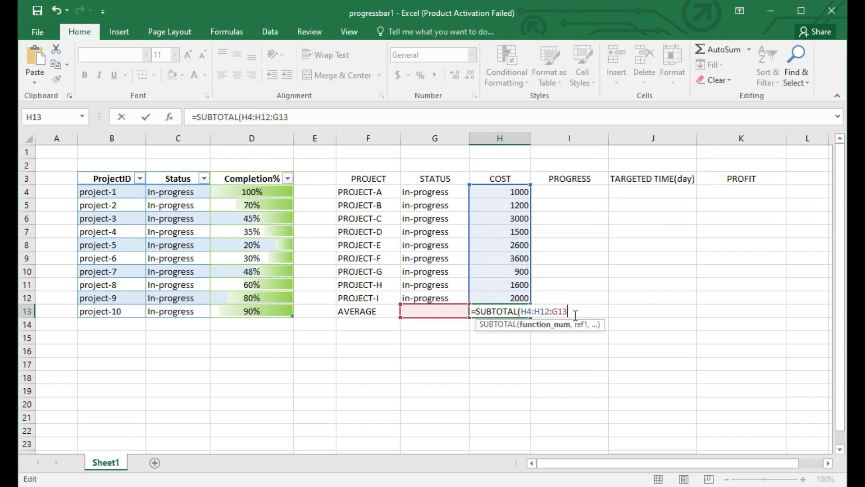
{"action": "key", "text": "BackSpace"}
{"action": "key", "text": "BackSpace"}
{"action": "key", "text": "BackSpace"}
{"action": "key", "text": "BackSpace"}
{"action": "key", "text": "BackSpace"}
{"action": "key", "text": "BackSpace"}
{"action": "key", "text": "BackSpace"}
{"action": "key", "text": "BackSpace"}
{"action": "key", "text": "BackSpace"}
{"action": "key", "text": "BackSpace"}
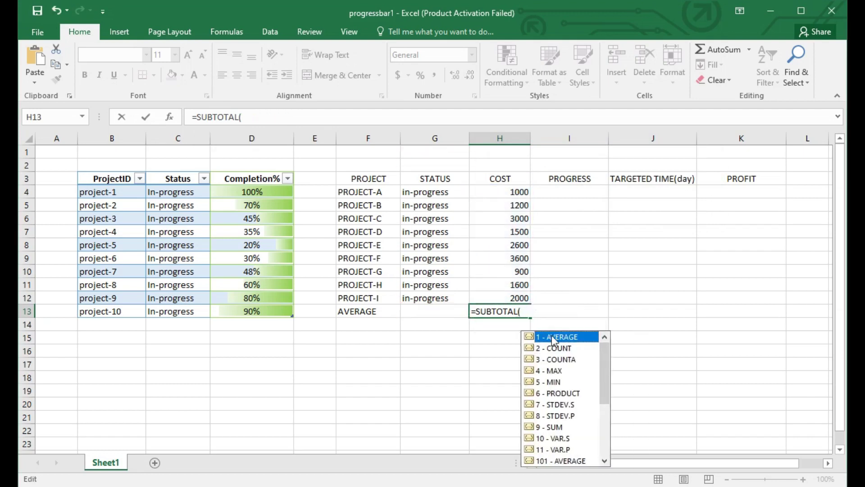
{"action": "left_click", "coordinate": [526, 312]}
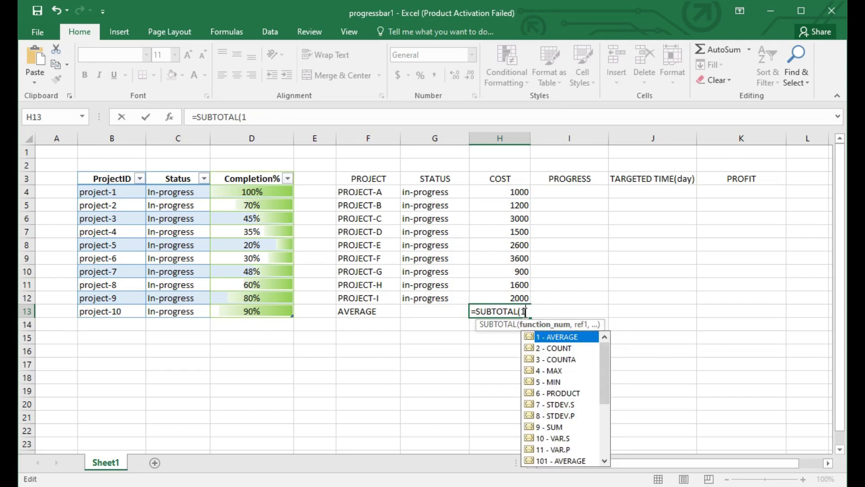
{"action": "type", "text": ","}
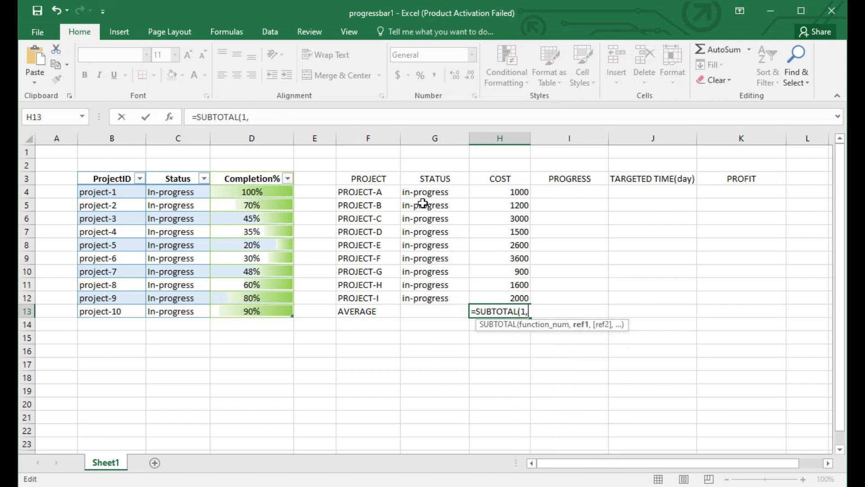
{"action": "left_click_drag", "start_coordinate": [498, 194], "coordinate": [515, 297]}
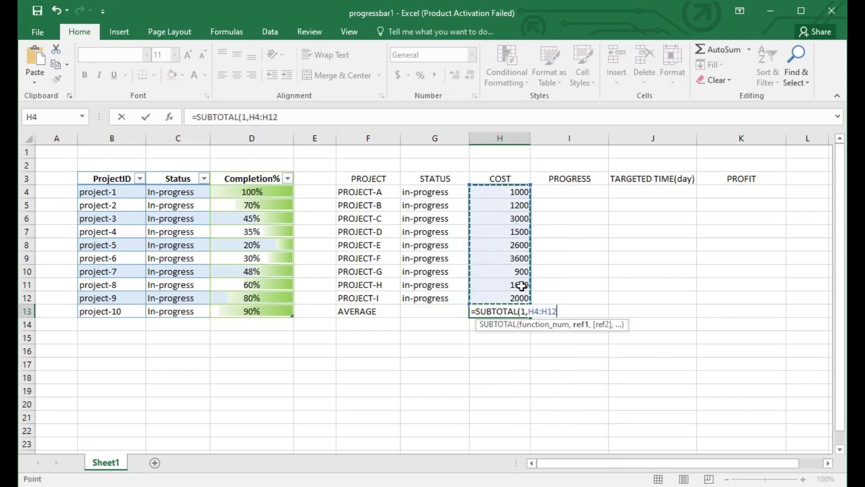
{"action": "key", "text": "Return"}
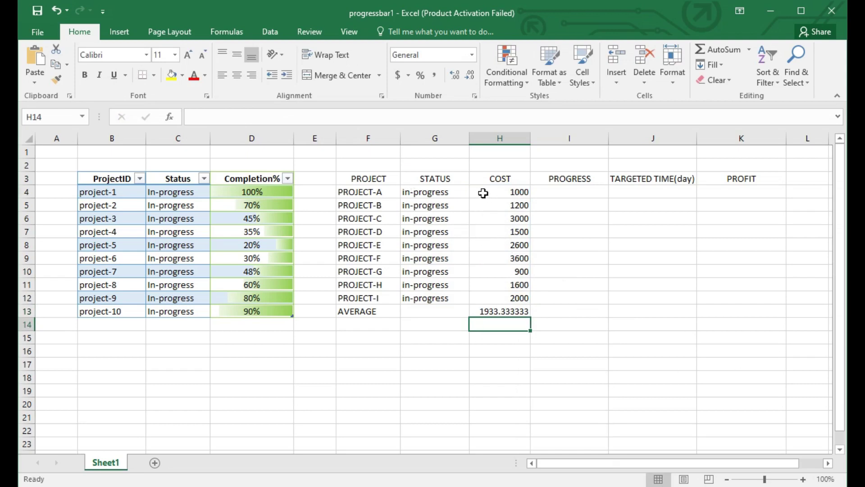
Step: Format H4:H13 with the $ English (United States) Accounting format
{"action": "left_click_drag", "start_coordinate": [489, 194], "coordinate": [525, 309]}
{"action": "left_click", "coordinate": [407, 76]}
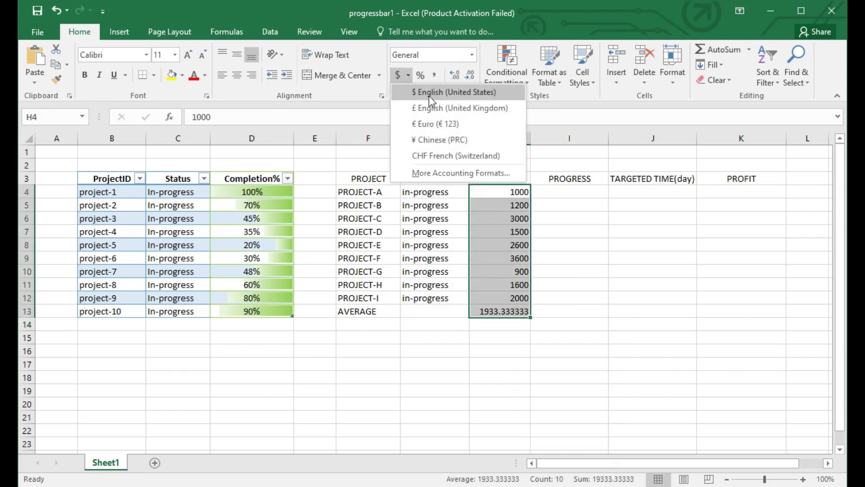
{"action": "left_click", "coordinate": [429, 93]}
Step: Enter progress values 90%, 85%, 70%, 85%, 80%, 75%, 80%, 70% and 95% into I4:I12
{"action": "left_click", "coordinate": [564, 195]}
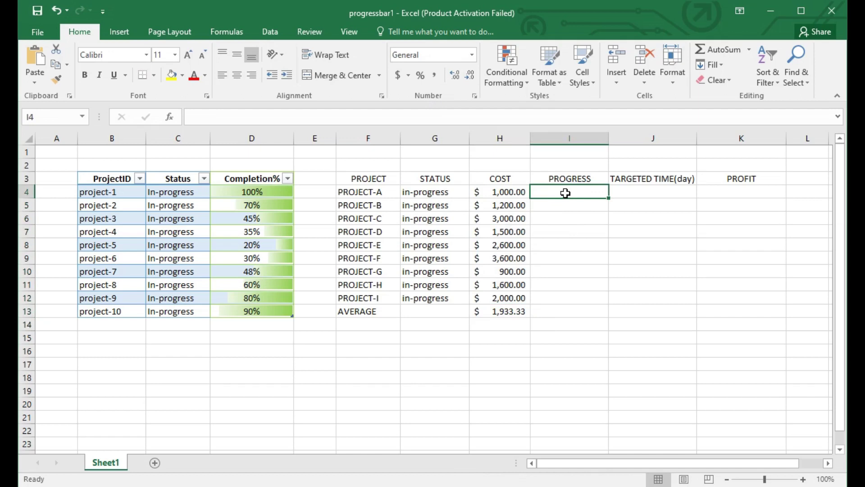
{"action": "type", "text": "90"}
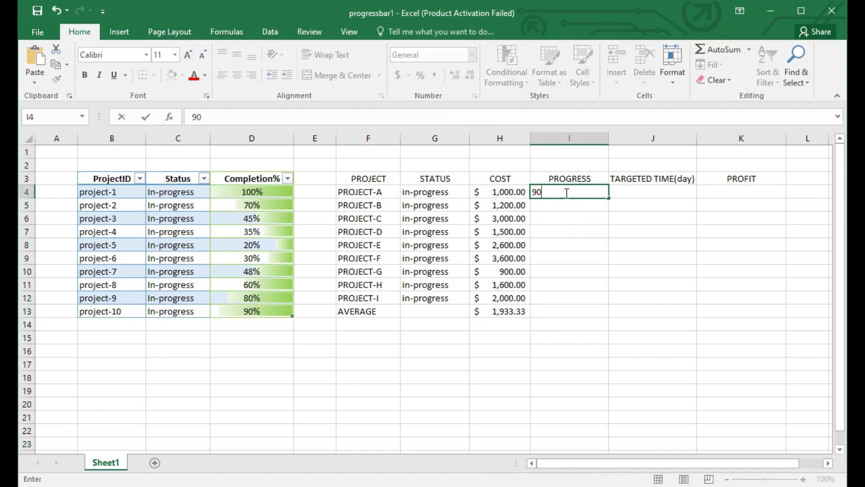
{"action": "type", "text": "$"}
{"action": "type", "text": "%"}
{"action": "left_click", "coordinate": [570, 206]}
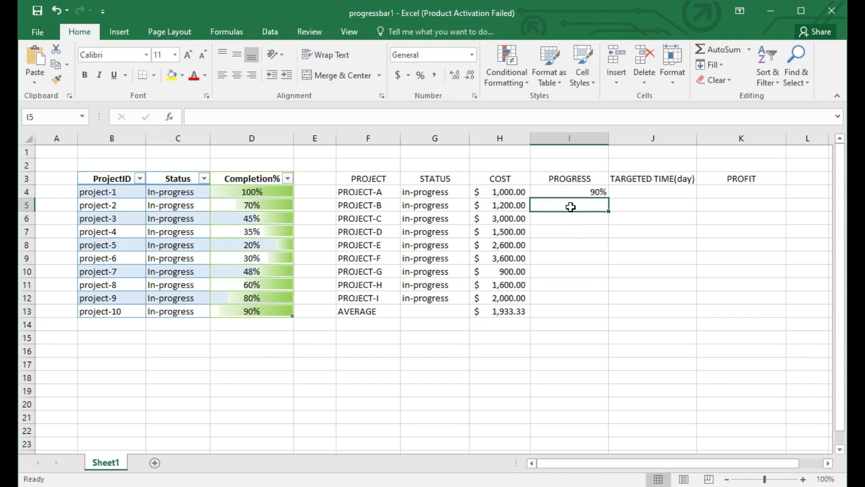
{"action": "type", "text": "1"}
{"action": "type", "text": "5%"}
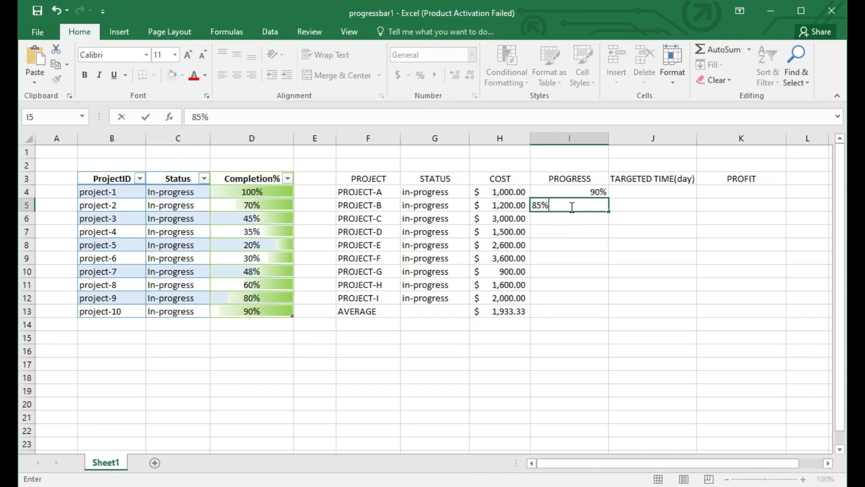
{"action": "left_click", "coordinate": [563, 218]}
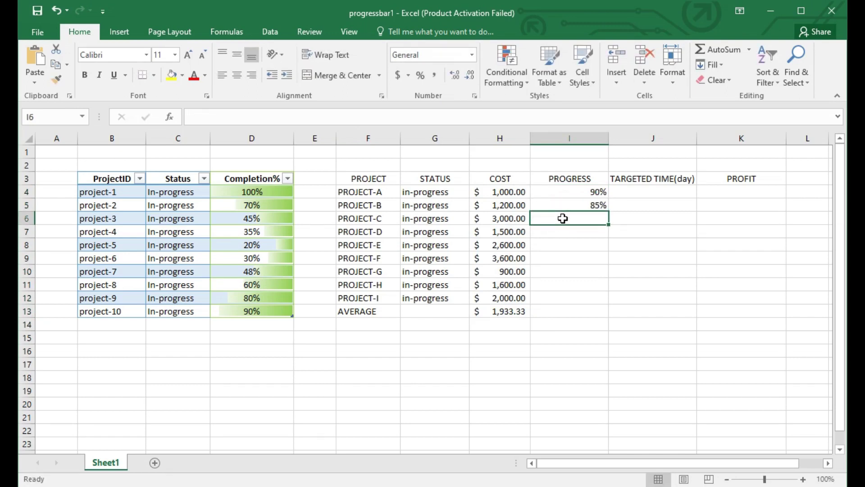
{"action": "type", "text": "70%"}
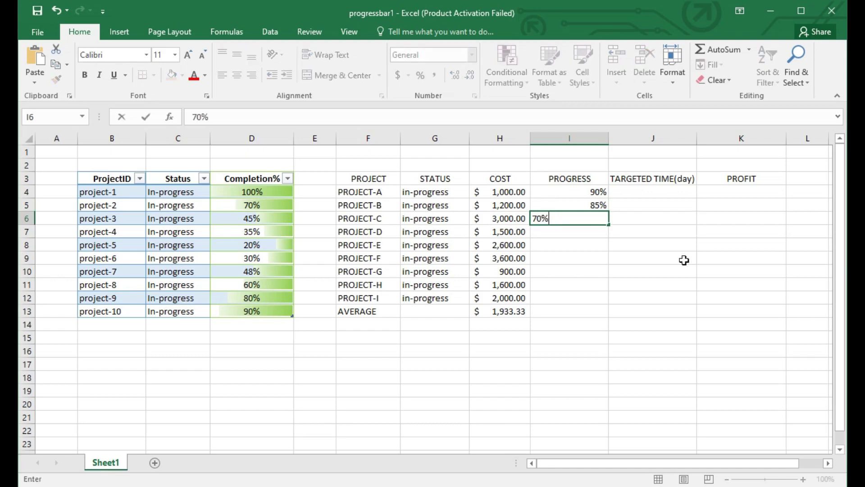
{"action": "left_click", "coordinate": [581, 233]}
{"action": "type", "text": "85%"}
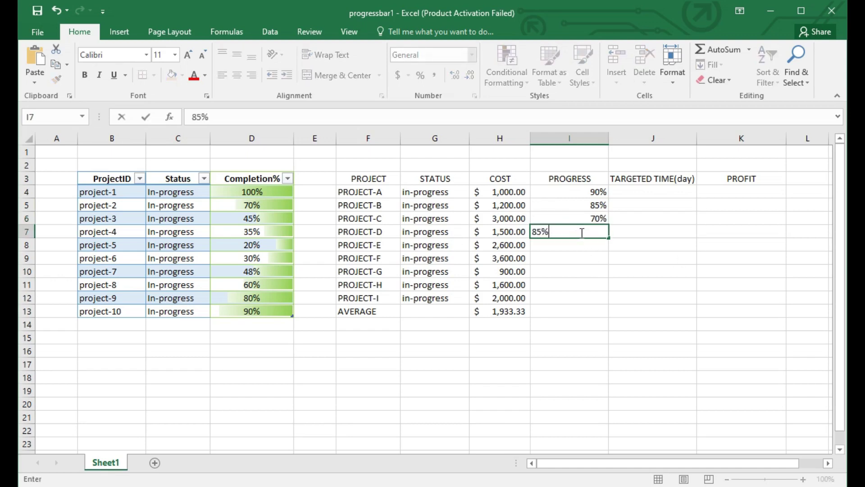
{"action": "left_click", "coordinate": [579, 247]}
{"action": "type", "text": "80%"}
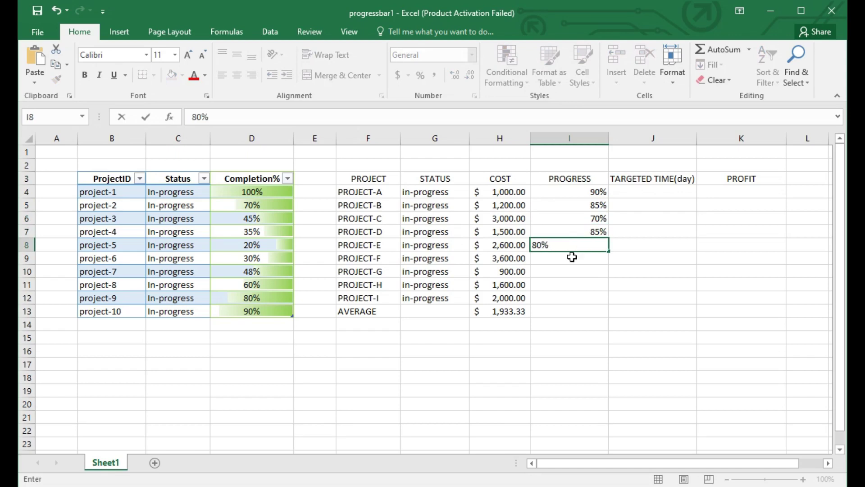
{"action": "left_click", "coordinate": [572, 255]}
{"action": "type", "text": "75%"}
{"action": "left_click", "coordinate": [568, 271]}
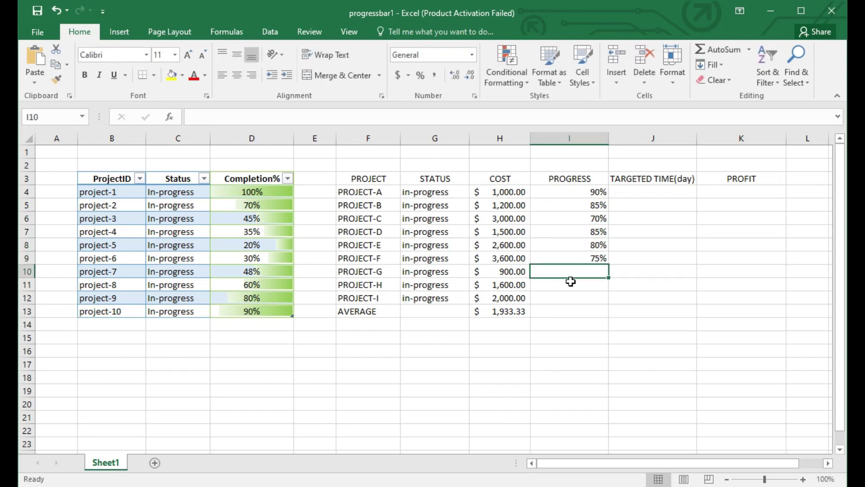
{"action": "type", "text": "80"}
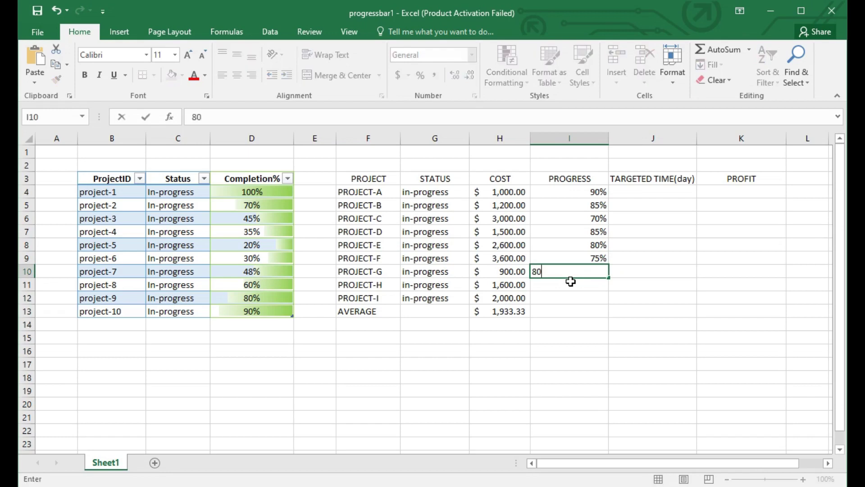
{"action": "type", "text": "%"}
{"action": "left_click", "coordinate": [582, 289]}
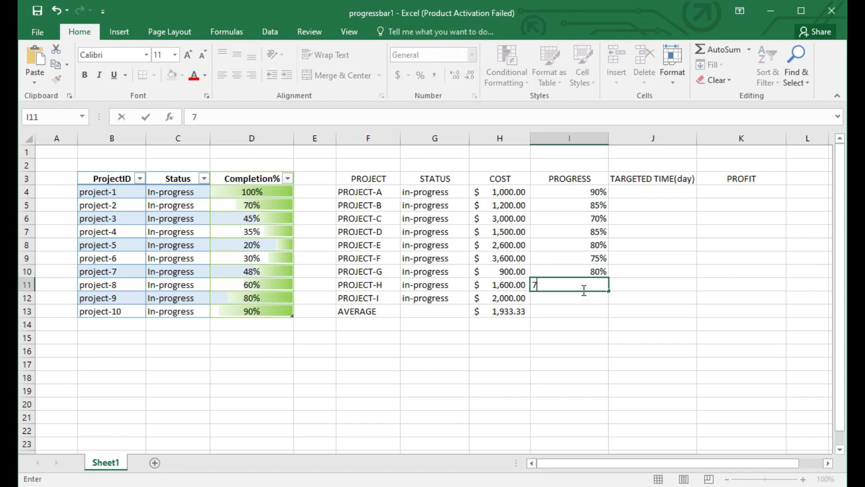
{"action": "type", "text": "70%"}
{"action": "left_click", "coordinate": [577, 302]}
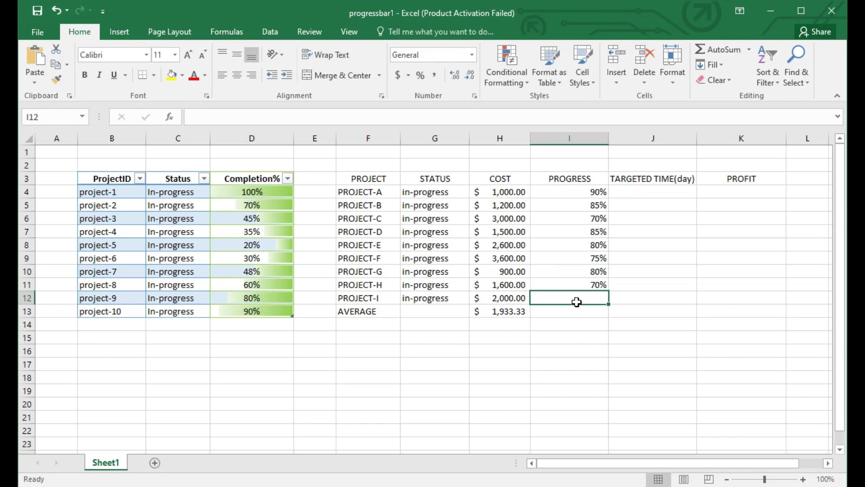
{"action": "type", "text": "95%"}
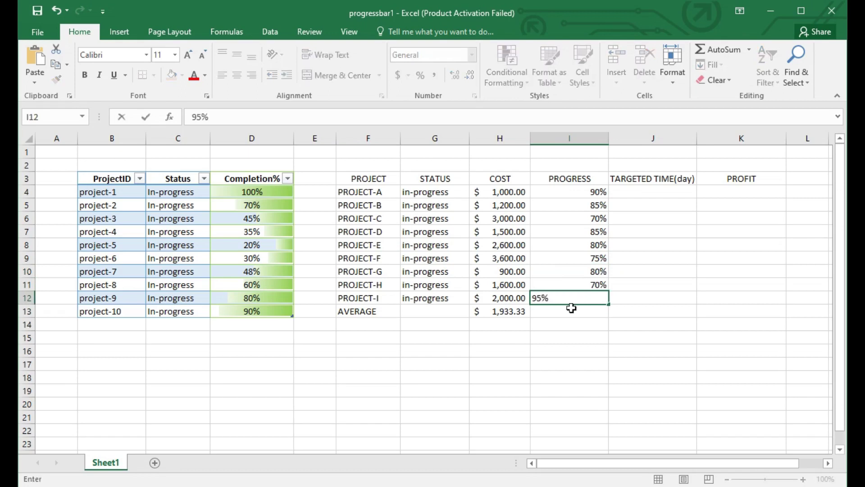
{"action": "left_click", "coordinate": [563, 315]}
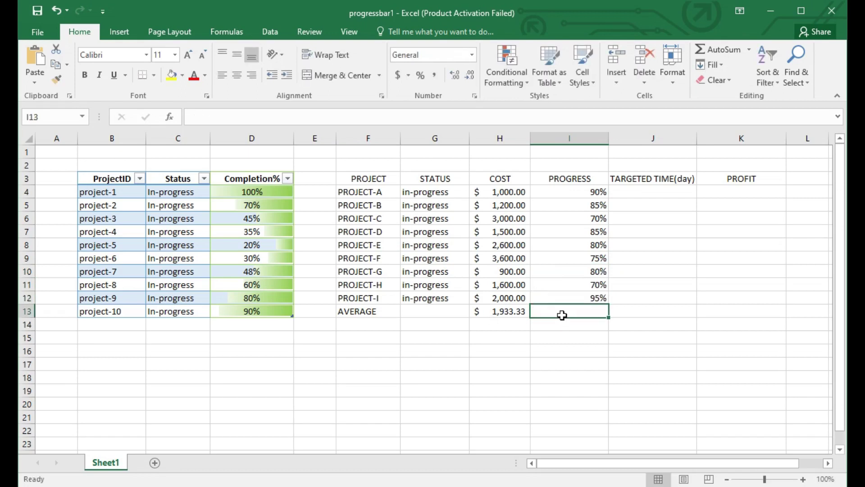
Step: Enter =SUBTOTAL(1,I4:I12) in I13 to average the progress values
{"action": "left_click", "coordinate": [303, 117]}
{"action": "type", "text": "=s"}
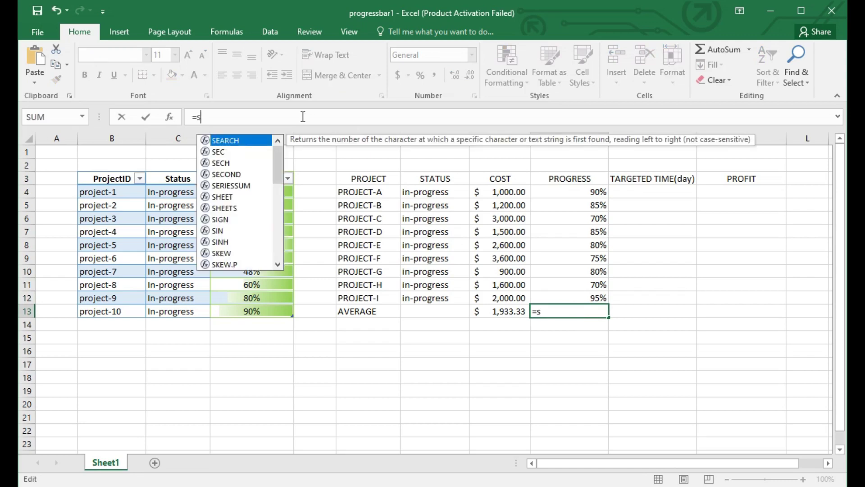
{"action": "key", "text": "BackSpace"}
{"action": "type", "text": "sub"}
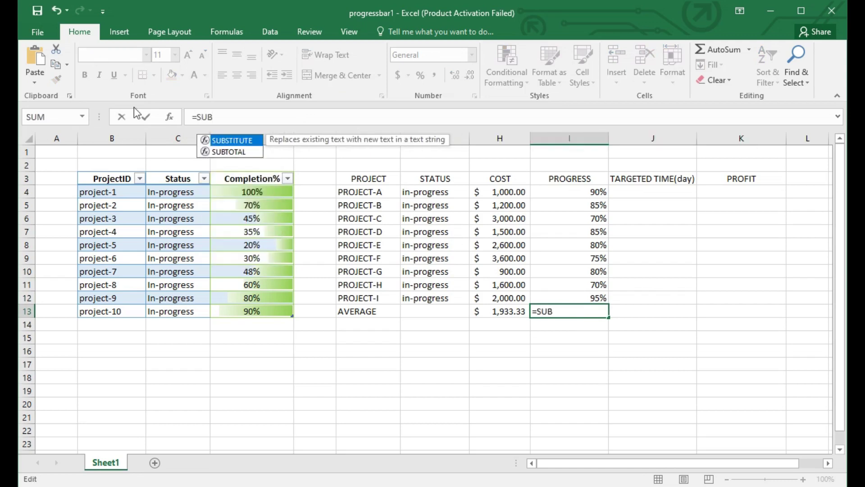
{"action": "double_click", "coordinate": [227, 150]}
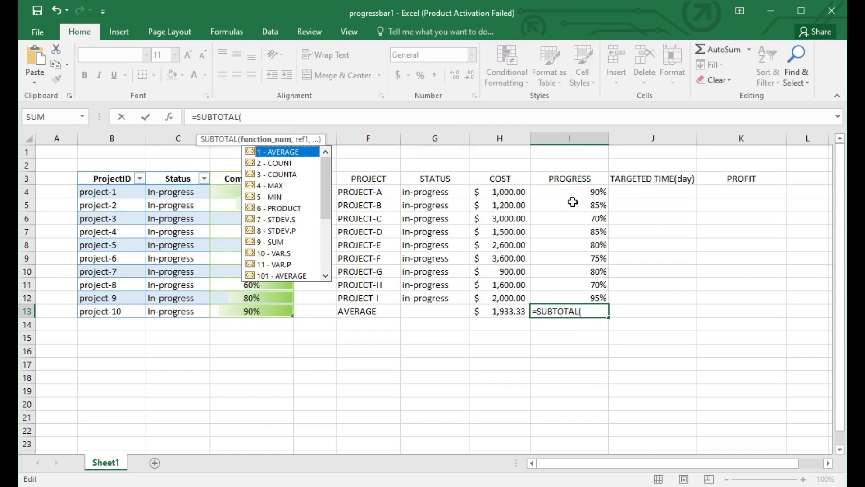
{"action": "left_click_drag", "start_coordinate": [560, 193], "coordinate": [589, 294]}
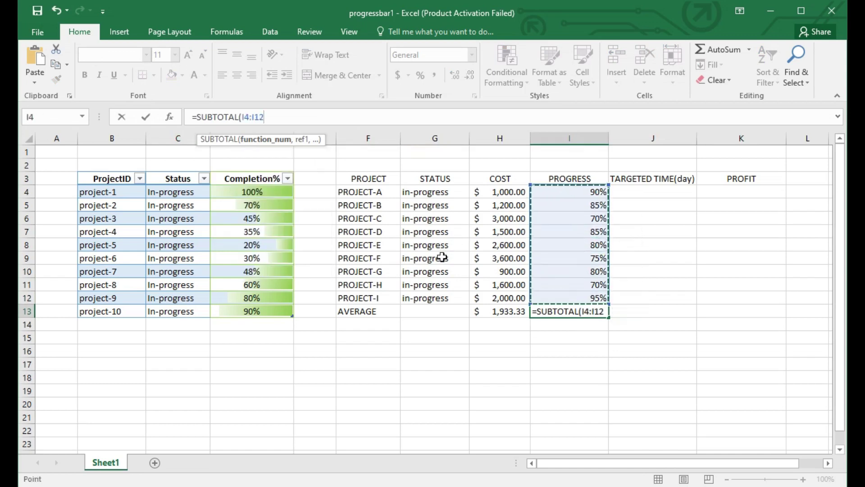
{"action": "key", "text": "BackSpace"}
{"action": "key", "text": "BackSpace"}
{"action": "key", "text": "BackSpace"}
{"action": "key", "text": "BackSpace"}
{"action": "key", "text": "BackSpace"}
{"action": "key", "text": "BackSpace"}
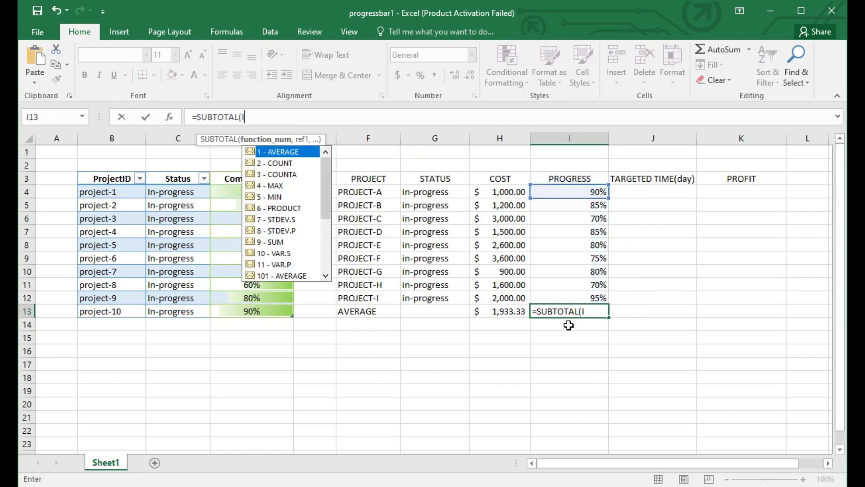
{"action": "double_click", "coordinate": [289, 151]}
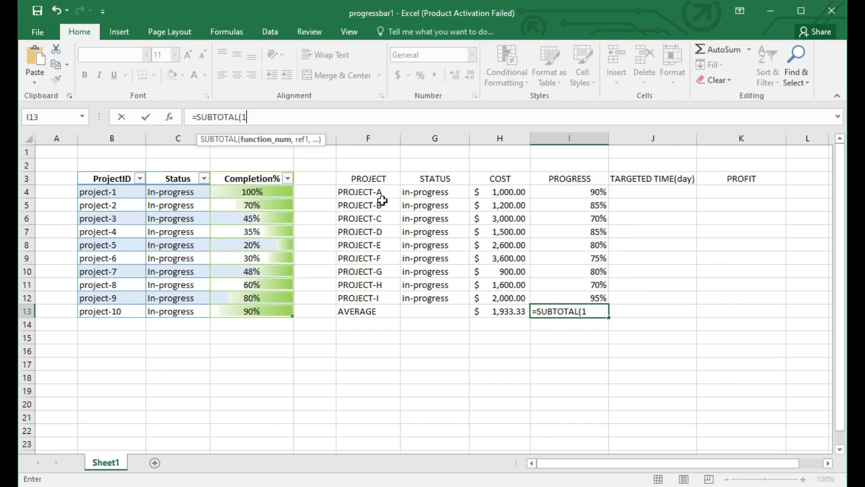
{"action": "type", "text": ","}
{"action": "left_click_drag", "start_coordinate": [582, 192], "coordinate": [597, 297]}
{"action": "key", "text": "Return"}
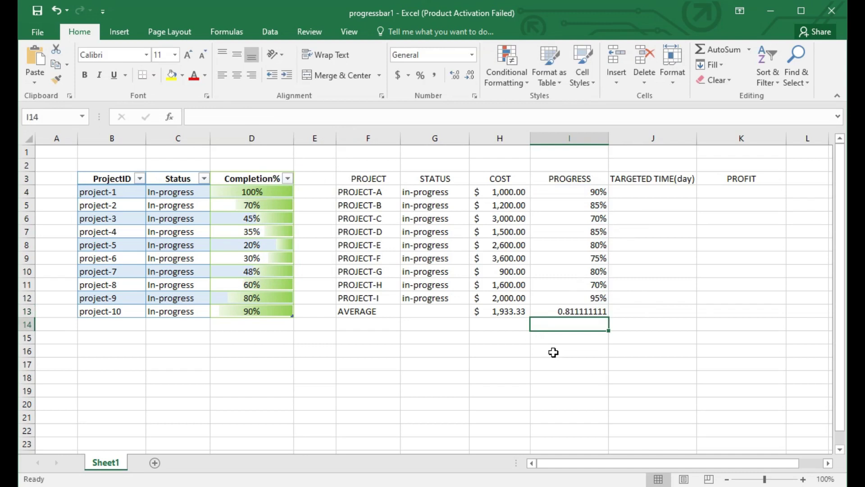
Step: Append *100 to the I13 formula so it becomes =SUBTOTAL(1,I4:I12)*100
{"action": "left_click", "coordinate": [351, 118]}
{"action": "double_click", "coordinate": [552, 313]}
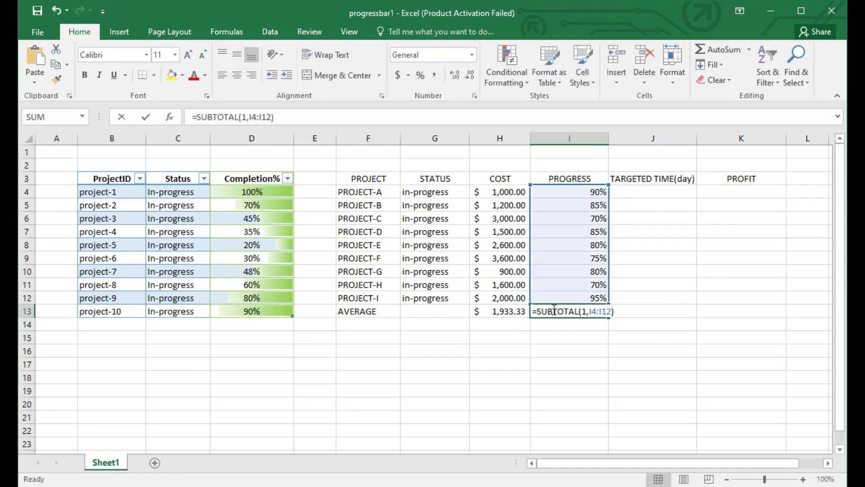
{"action": "left_click", "coordinate": [332, 119]}
{"action": "type", "text": "*100"}
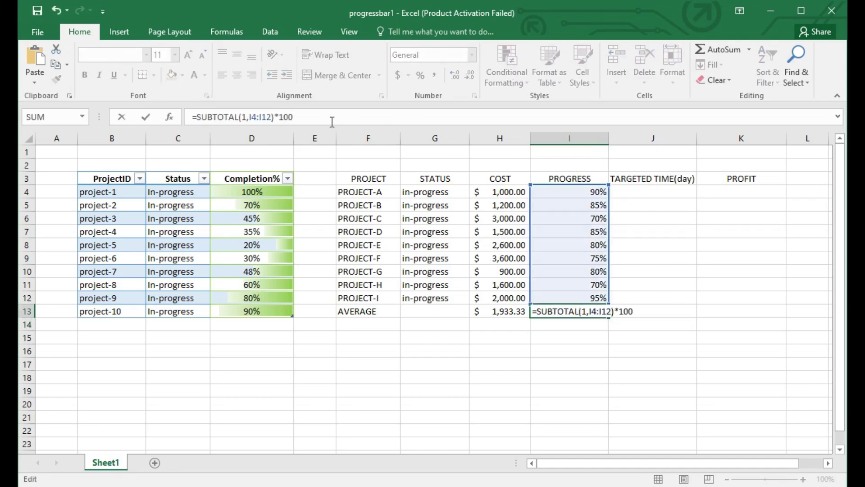
{"action": "key", "text": "Return"}
{"action": "left_click", "coordinate": [635, 193]}
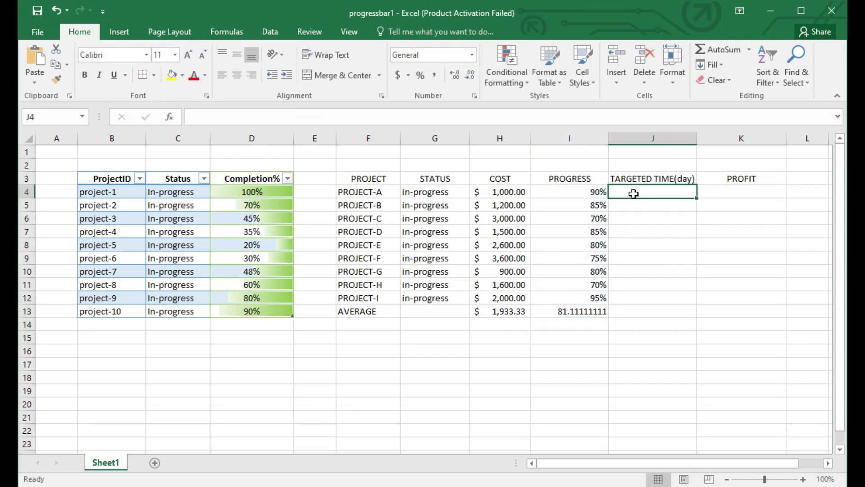
Step: Abandon the attempted formula in J4, dismiss the name-syntax error, and clear the cell
{"action": "left_click", "coordinate": [332, 119]}
{"action": "type", "text": "="}
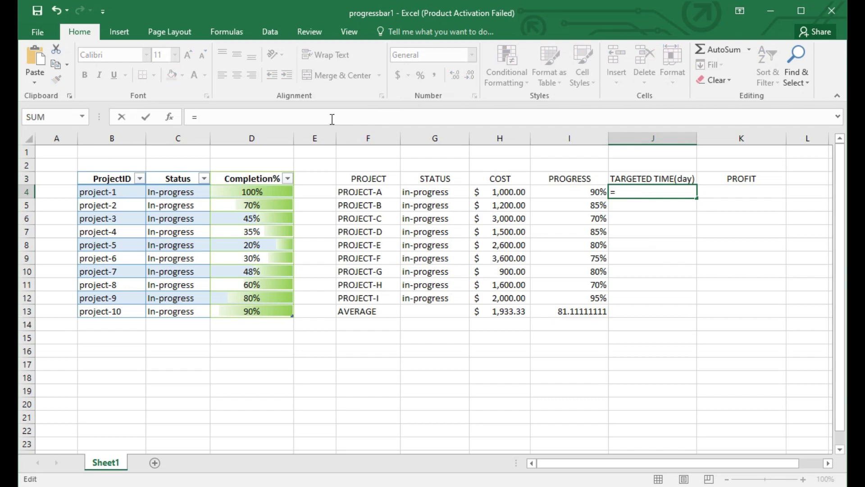
{"action": "type", "text": "[@"}
{"action": "left_click", "coordinate": [488, 196]}
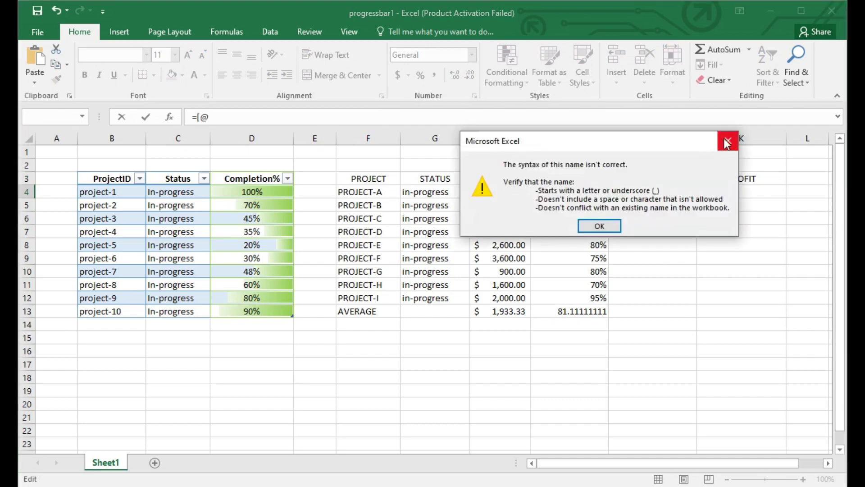
{"action": "left_click", "coordinate": [726, 142]}
{"action": "left_click", "coordinate": [513, 193]}
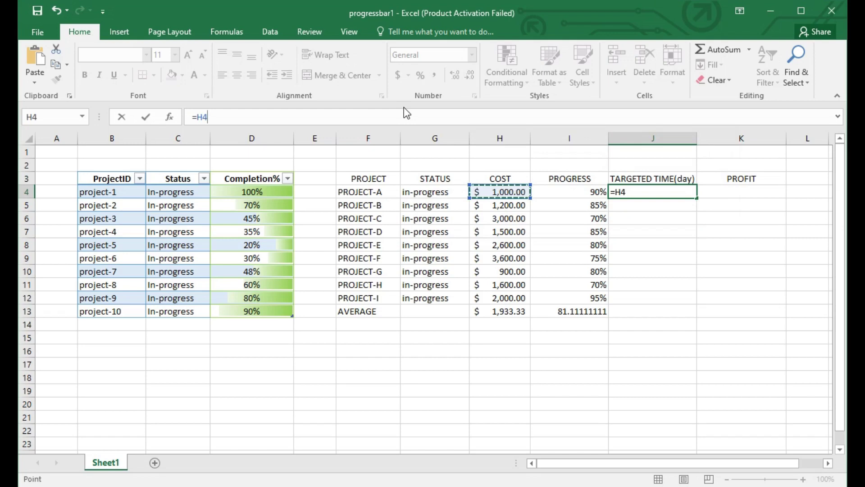
{"action": "left_click", "coordinate": [558, 193]}
{"action": "left_click", "coordinate": [640, 193]}
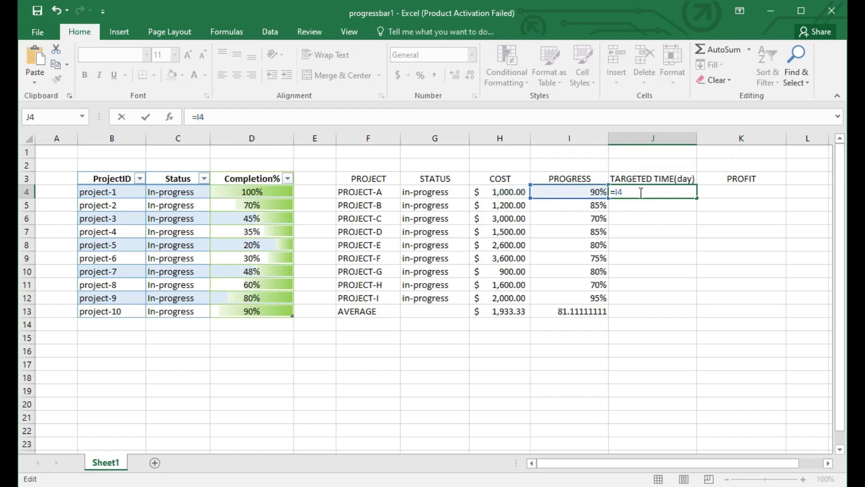
{"action": "key", "text": "BackSpace"}
{"action": "key", "text": "BackSpace"}
{"action": "key", "text": "BackSpace"}
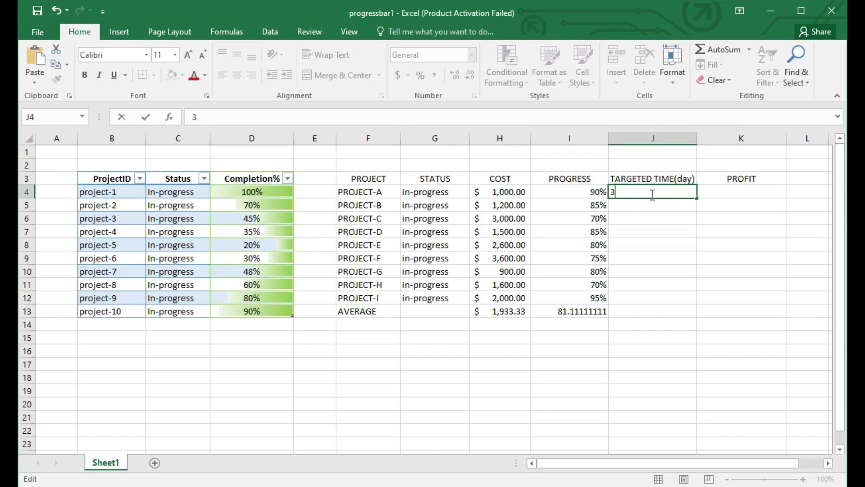
Step: Enter targeted days 30, 40, 30, 10, 20, 25, 30, 25, 10 into J4:J12
{"action": "left_click", "coordinate": [631, 210]}
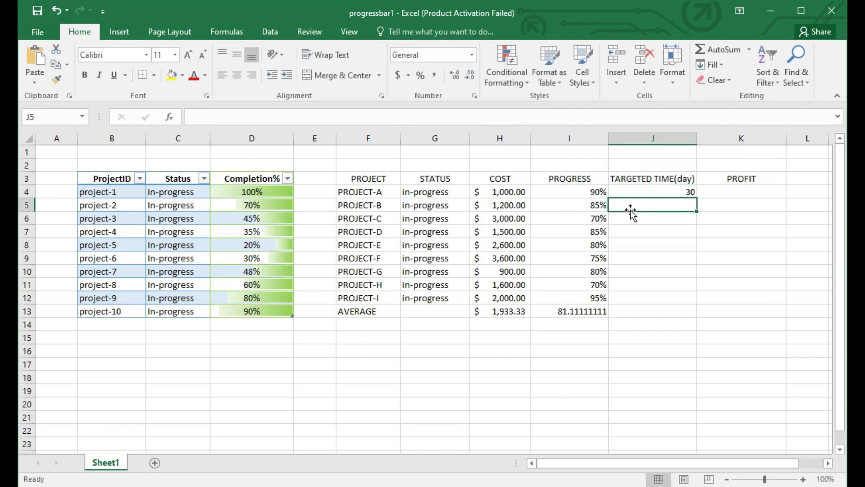
{"action": "type", "text": "40"}
{"action": "left_click", "coordinate": [633, 222]}
{"action": "type", "text": "3"}
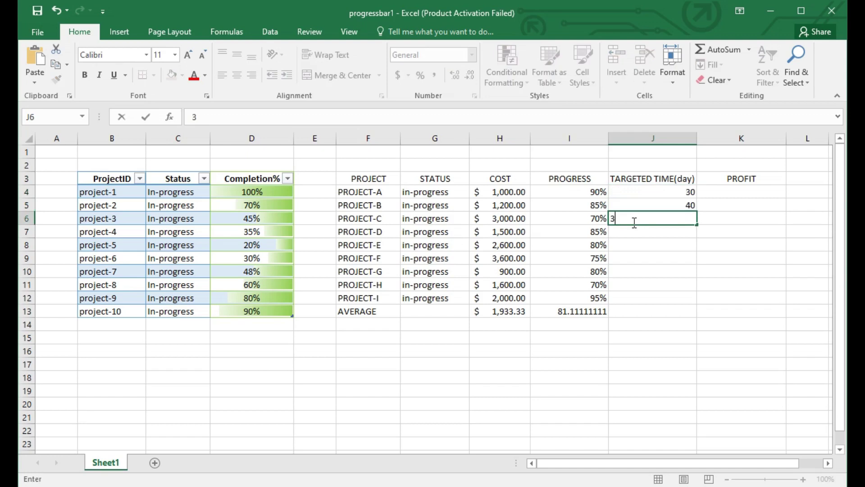
{"action": "type", "text": "0"}
{"action": "left_click", "coordinate": [632, 228]}
{"action": "type", "text": "10"}
{"action": "left_click", "coordinate": [623, 248]}
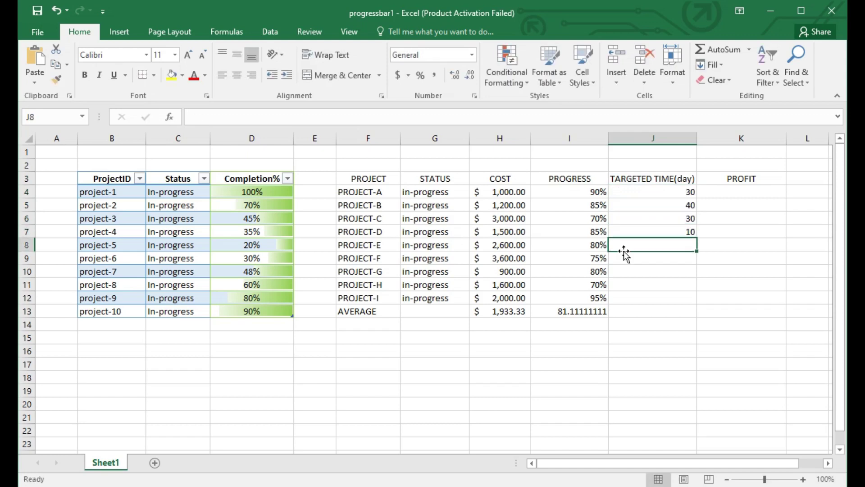
{"action": "type", "text": "20"}
{"action": "left_click", "coordinate": [623, 259]}
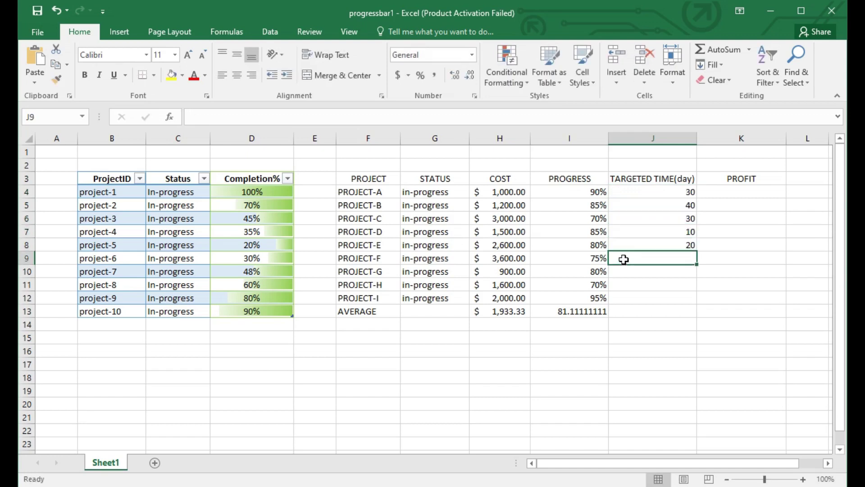
{"action": "type", "text": "25"}
{"action": "left_click", "coordinate": [628, 270]}
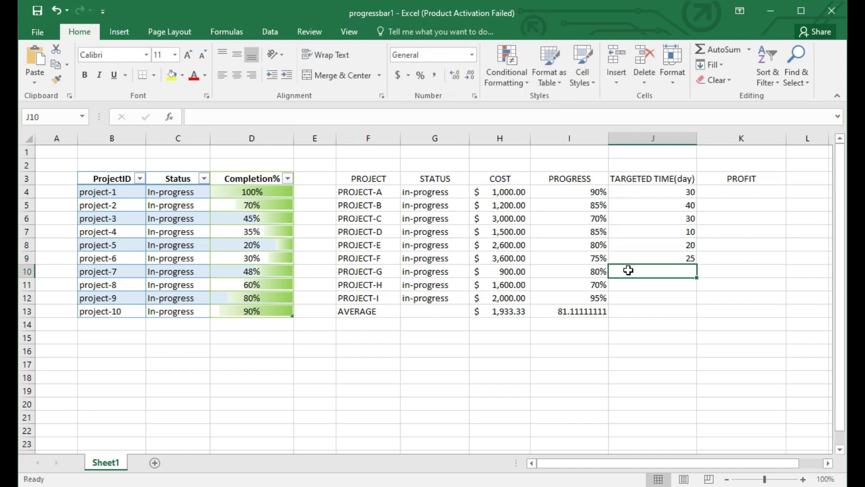
{"action": "type", "text": "30"}
{"action": "left_click", "coordinate": [628, 285]}
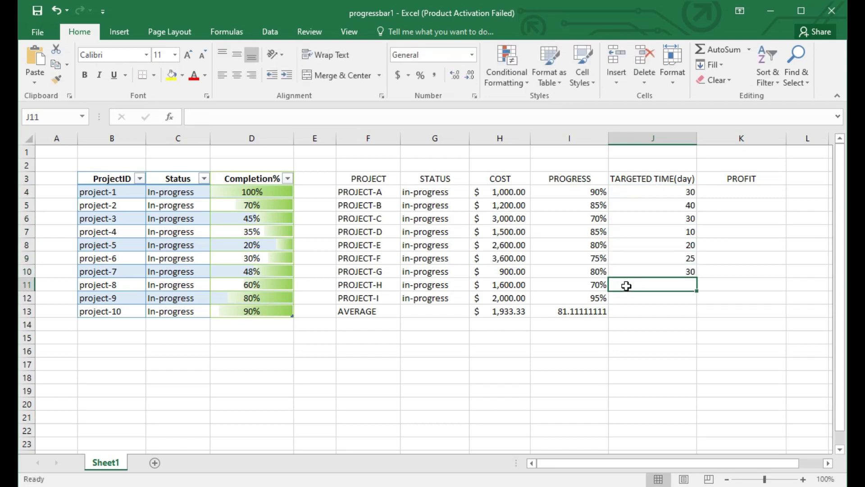
{"action": "type", "text": "25"}
{"action": "left_click", "coordinate": [638, 299]}
{"action": "type", "text": "10"}
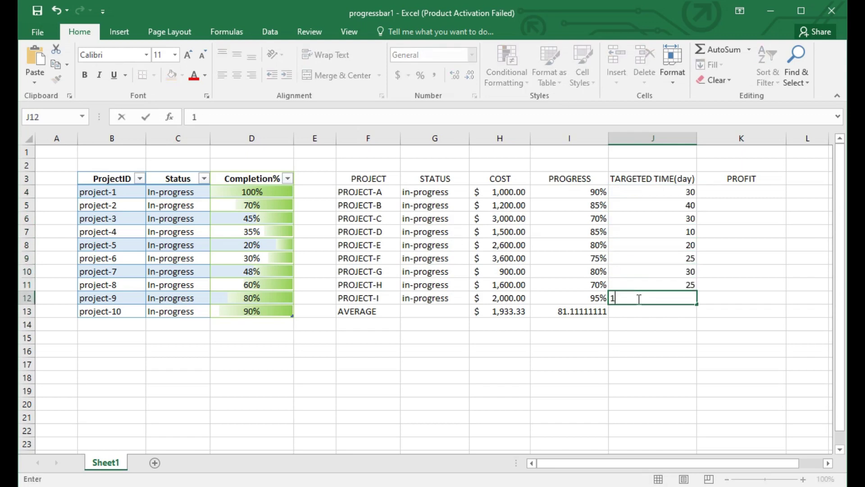
{"action": "left_click", "coordinate": [638, 313]}
Step: Centre each targeted-days value in J4:J12
{"action": "left_click", "coordinate": [624, 193]}
{"action": "key", "text": "ctrl+e"}
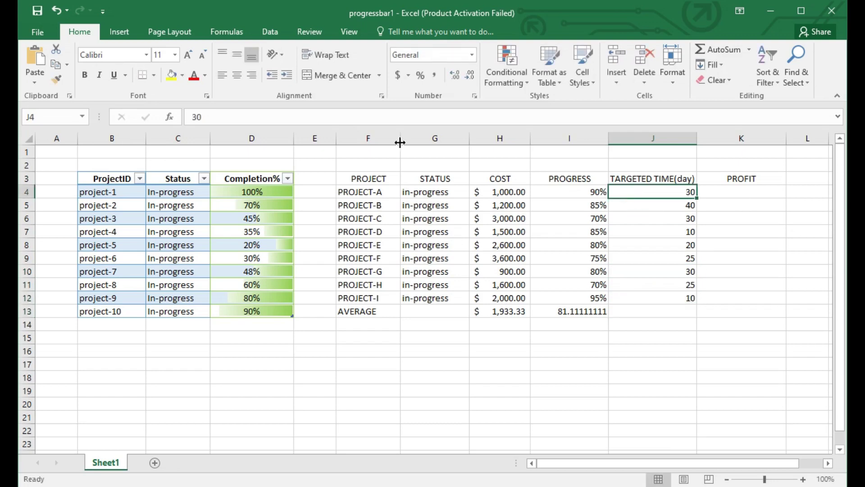
{"action": "left_click", "coordinate": [651, 205]}
{"action": "key", "text": "ctrl+e"}
{"action": "left_click", "coordinate": [631, 220]}
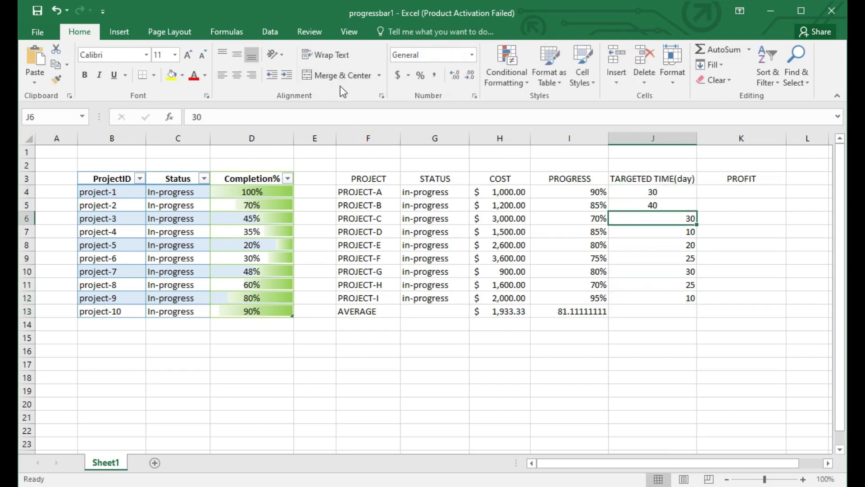
{"action": "key", "text": "ctrl+e"}
{"action": "left_click", "coordinate": [647, 238]}
{"action": "left_click", "coordinate": [347, 80]}
{"action": "left_click", "coordinate": [643, 253]}
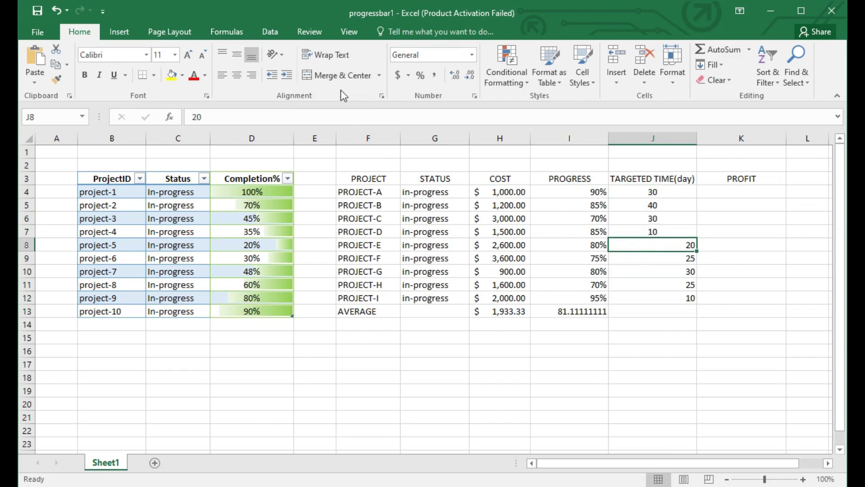
{"action": "left_click", "coordinate": [342, 82]}
{"action": "left_click", "coordinate": [631, 261]}
{"action": "left_click", "coordinate": [343, 75]}
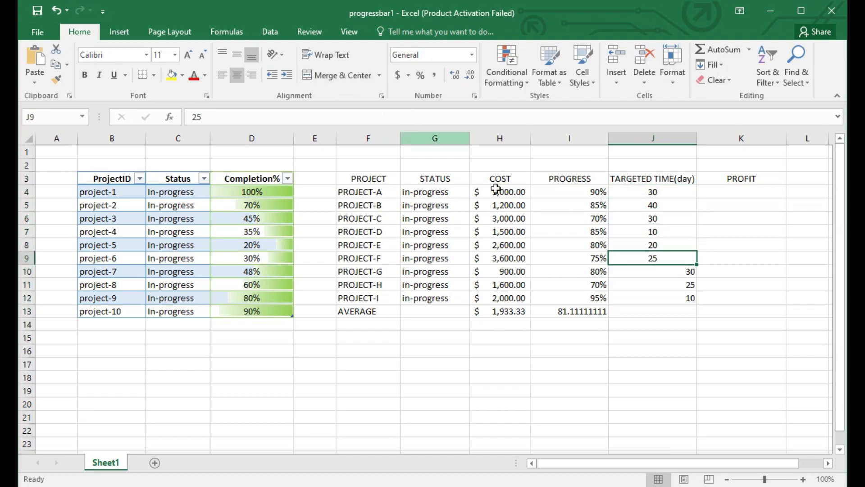
{"action": "key", "text": "Down"}
{"action": "left_click", "coordinate": [342, 75]}
{"action": "left_click", "coordinate": [651, 290]}
{"action": "key", "text": "ctrl+e"}
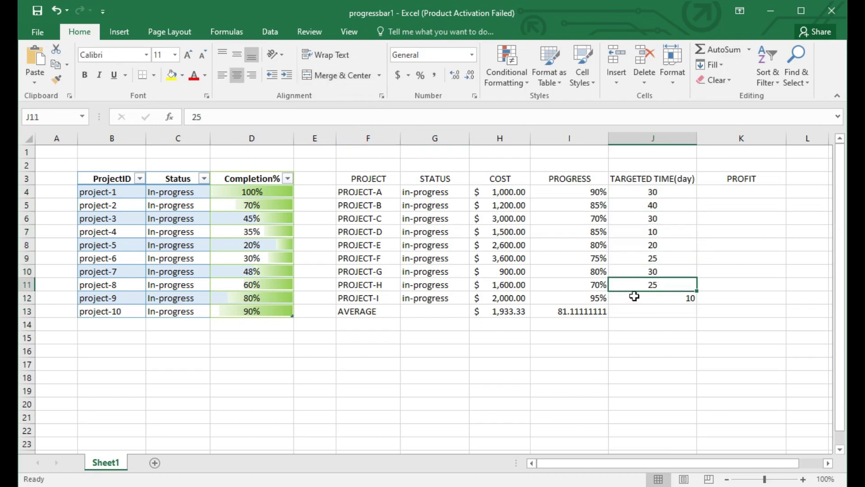
{"action": "left_click", "coordinate": [636, 298]}
{"action": "left_click", "coordinate": [342, 75]}
Step: Centre each progress percentage in I4:I12
{"action": "left_click", "coordinate": [556, 191]}
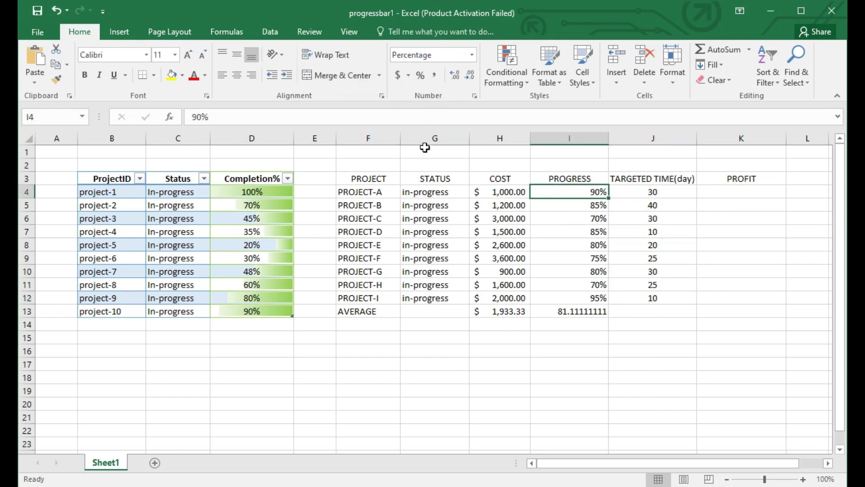
{"action": "left_click", "coordinate": [550, 210]}
{"action": "left_click", "coordinate": [342, 75]}
{"action": "left_click", "coordinate": [583, 225]}
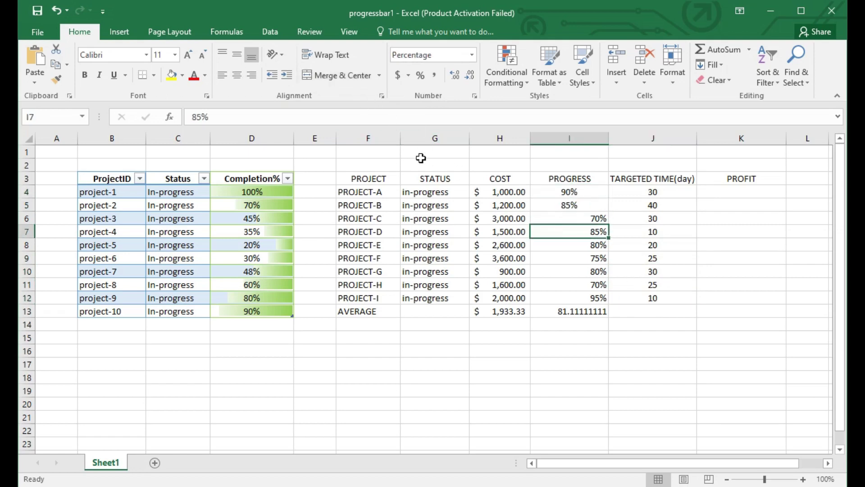
{"action": "left_click", "coordinate": [342, 75]}
{"action": "left_click", "coordinate": [563, 231]}
{"action": "left_click", "coordinate": [342, 75]}
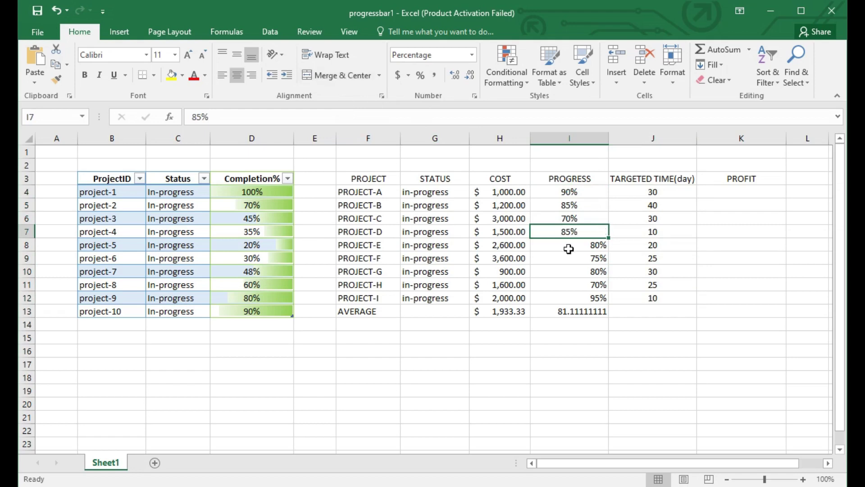
{"action": "left_click", "coordinate": [567, 245]}
{"action": "left_click", "coordinate": [342, 75]}
{"action": "left_click", "coordinate": [565, 258]}
{"action": "left_click", "coordinate": [342, 75]}
{"action": "left_click", "coordinate": [565, 270]}
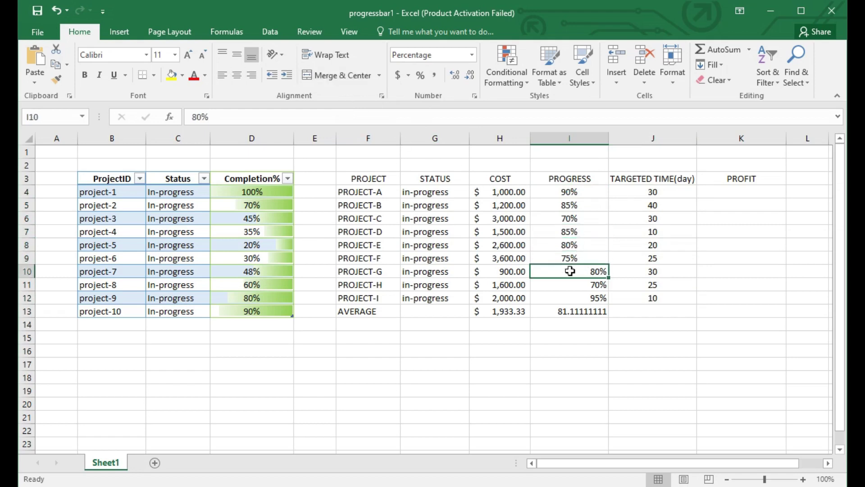
{"action": "left_click", "coordinate": [338, 76]}
{"action": "left_click", "coordinate": [565, 284]}
{"action": "left_click", "coordinate": [325, 75]}
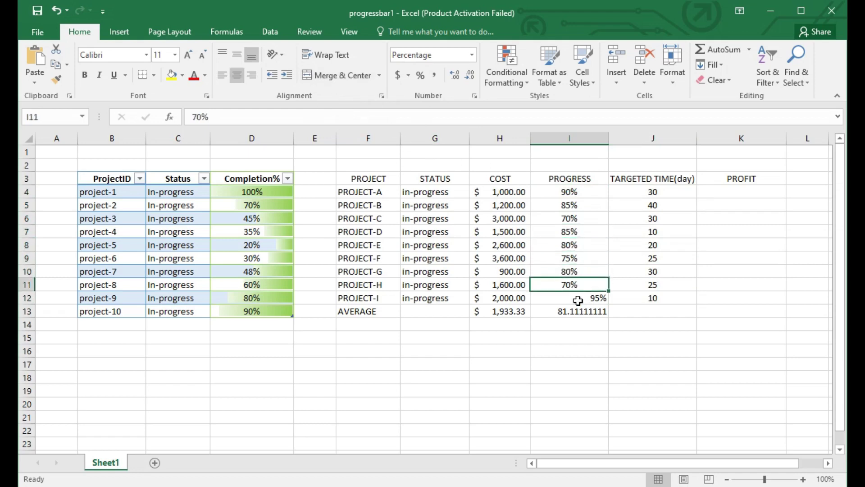
{"action": "left_click", "coordinate": [577, 298]}
{"action": "left_click", "coordinate": [343, 76]}
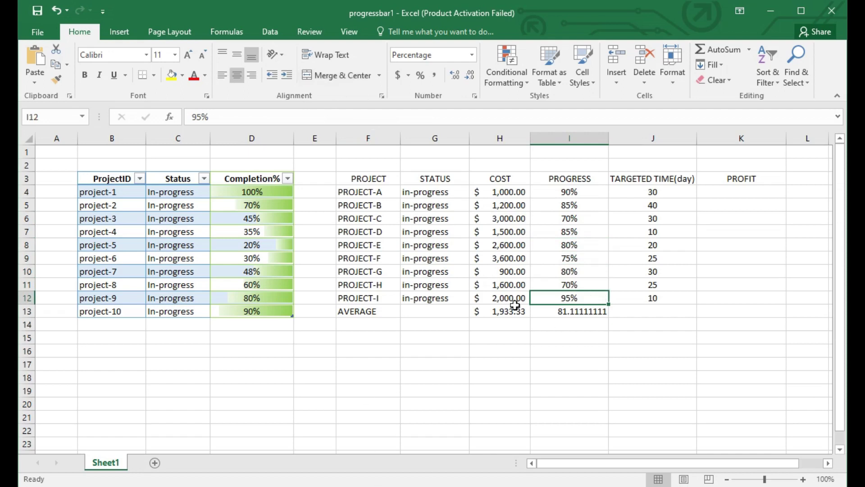
{"action": "left_click", "coordinate": [743, 192]}
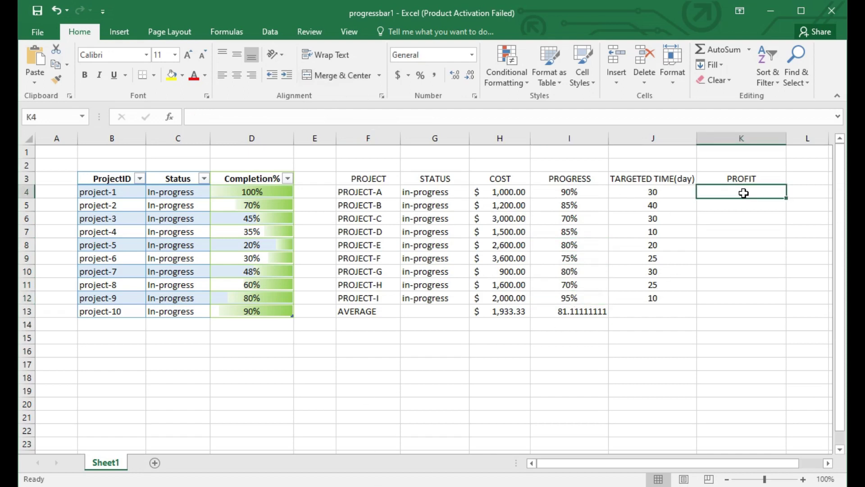
{"action": "type", "text": "@"}
{"action": "key", "text": "BackSpace"}
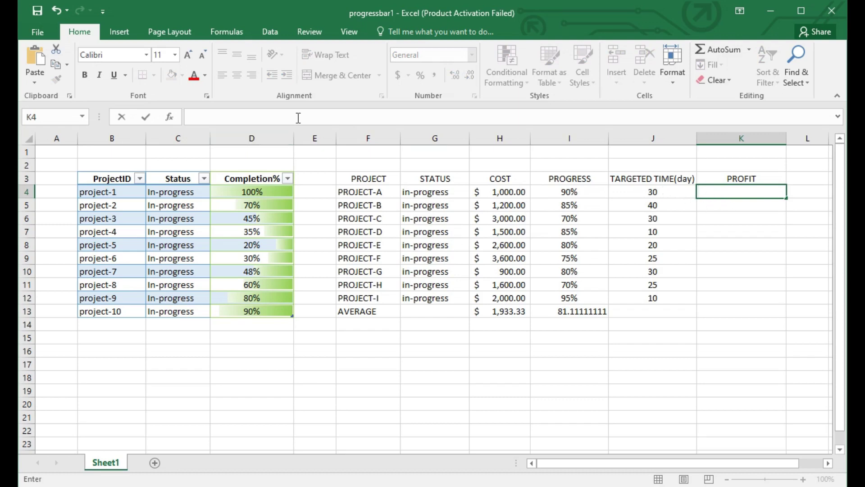
{"action": "type", "text": "=[@"}
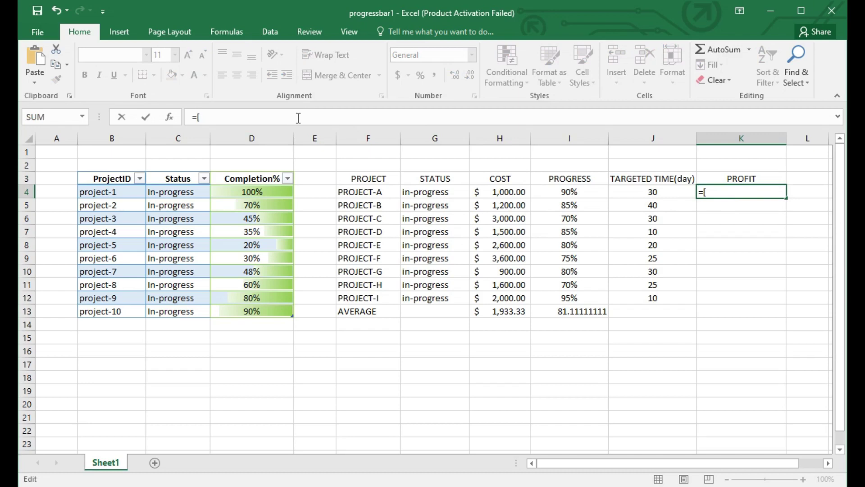
{"action": "left_click", "coordinate": [509, 197]}
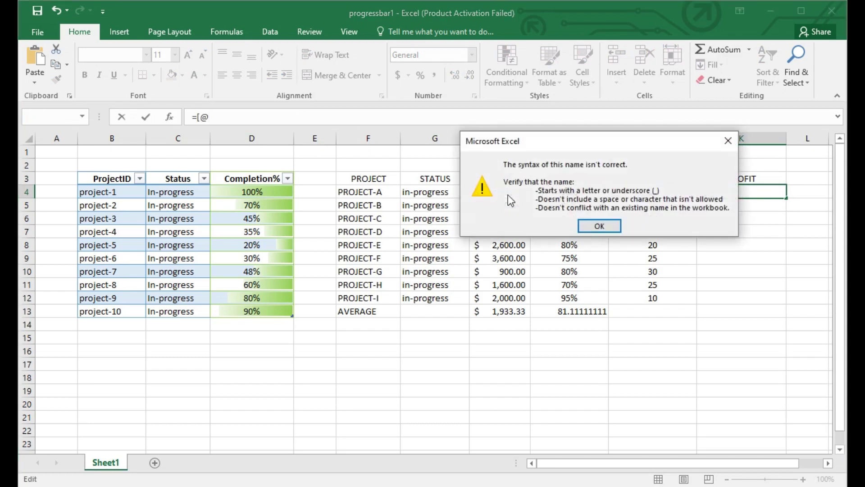
{"action": "left_click", "coordinate": [722, 143]}
{"action": "key", "text": "BackSpace"}
{"action": "key", "text": "BackSpace"}
{"action": "left_click", "coordinate": [491, 191]}
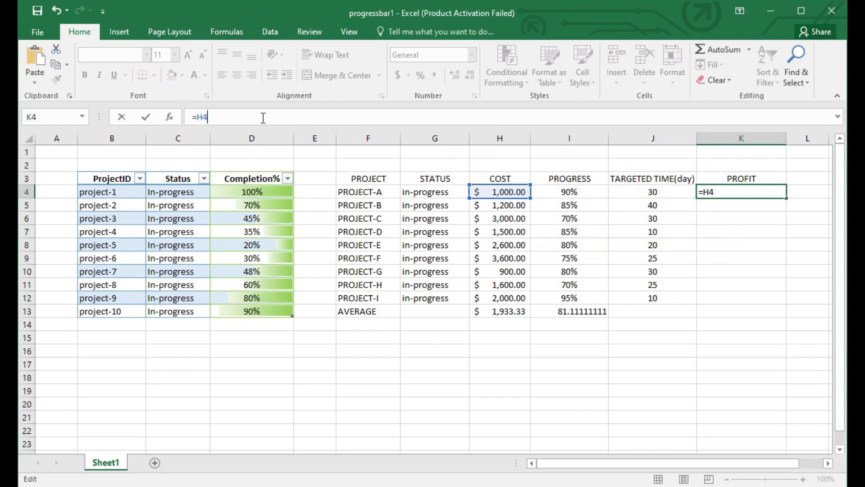
{"action": "type", "text": "%"}
{"action": "key", "text": "BackSpace"}
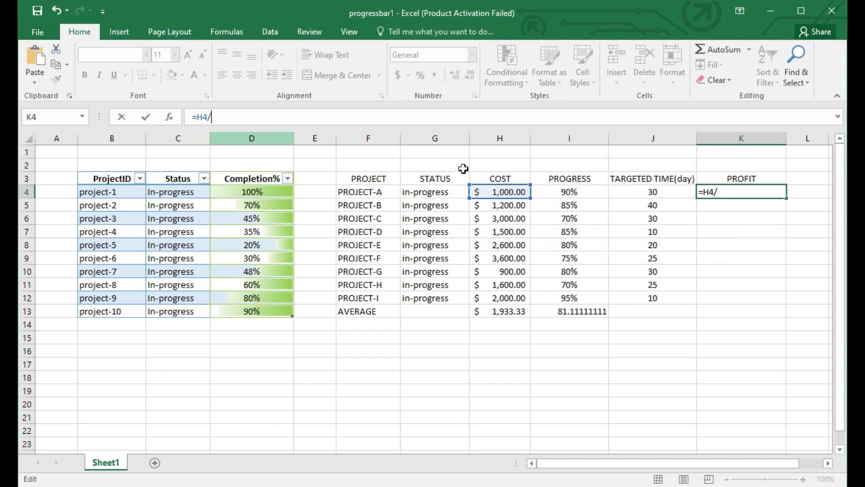
{"action": "left_click", "coordinate": [638, 193]}
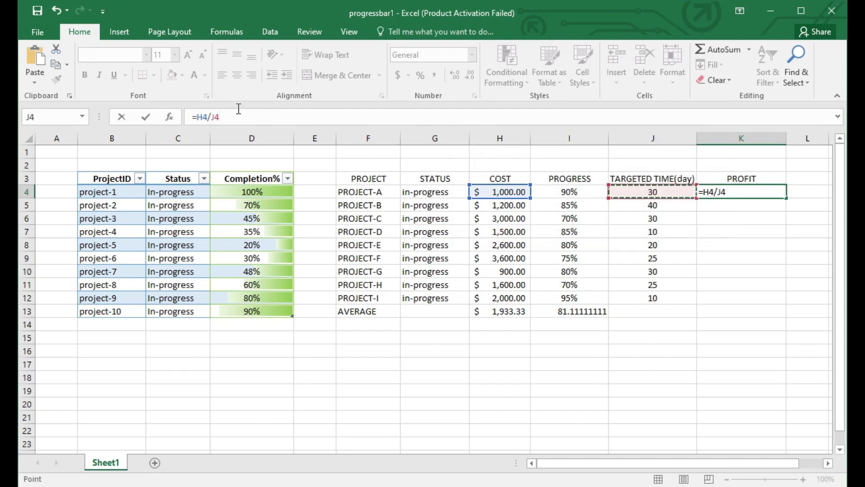
{"action": "type", "text": "]"}
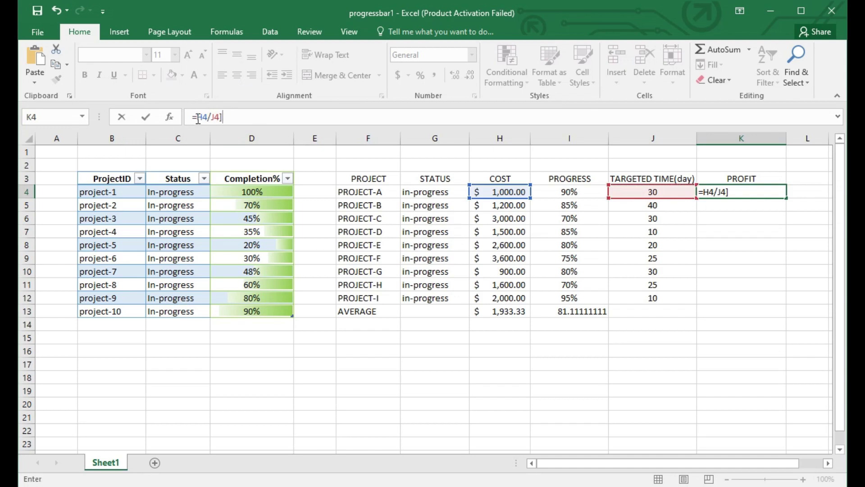
{"action": "type", "text": "["}
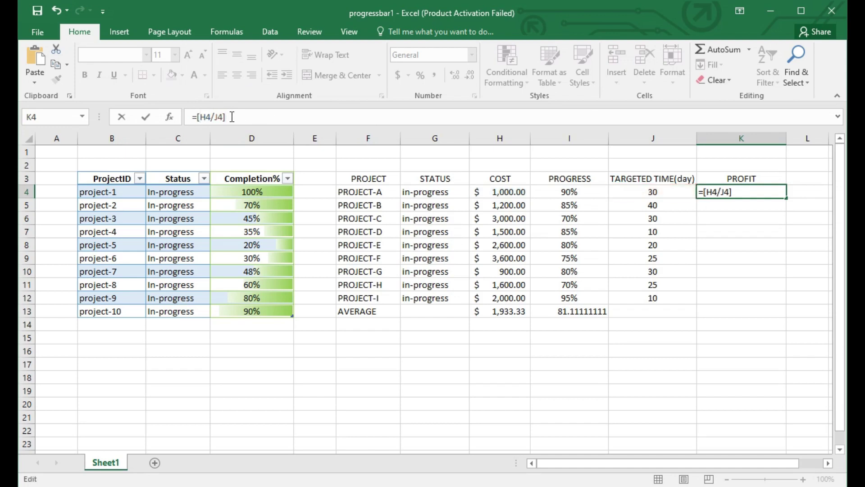
{"action": "type", "text": "*100"}
{"action": "key", "text": "Return"}
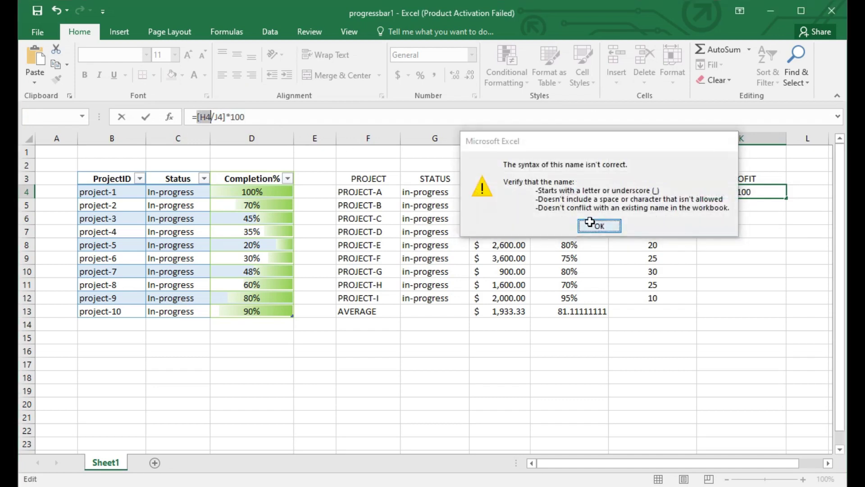
{"action": "left_click", "coordinate": [595, 224]}
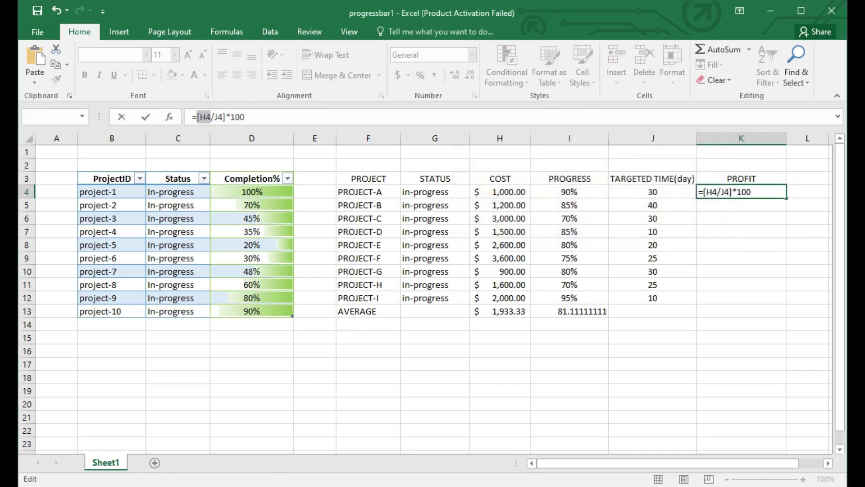
{"action": "key", "text": "Escape"}
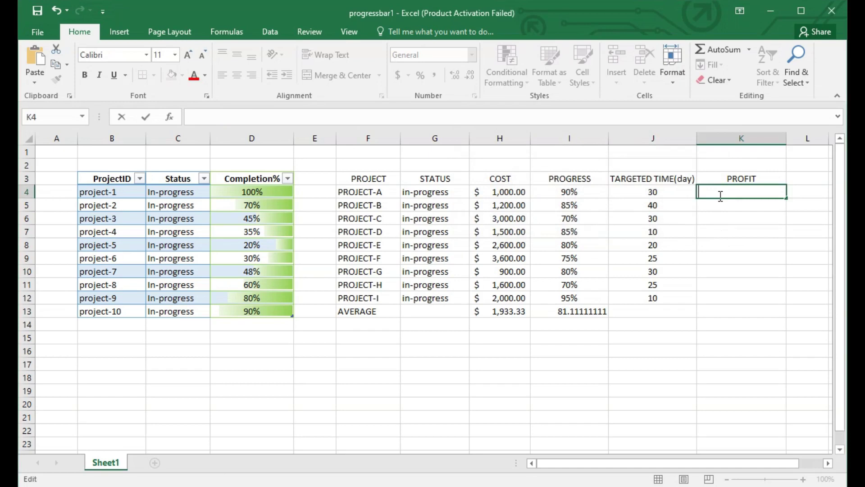
Step: Enter the trial cost-per-day formula =(H4/J4) in K4
{"action": "key", "text": "Escape"}
{"action": "key", "text": "Left"}
{"action": "key", "text": "Left"}
{"action": "key", "text": "Left"}
{"action": "key", "text": "Right"}
{"action": "key", "text": "Right"}
{"action": "key", "text": "Right"}
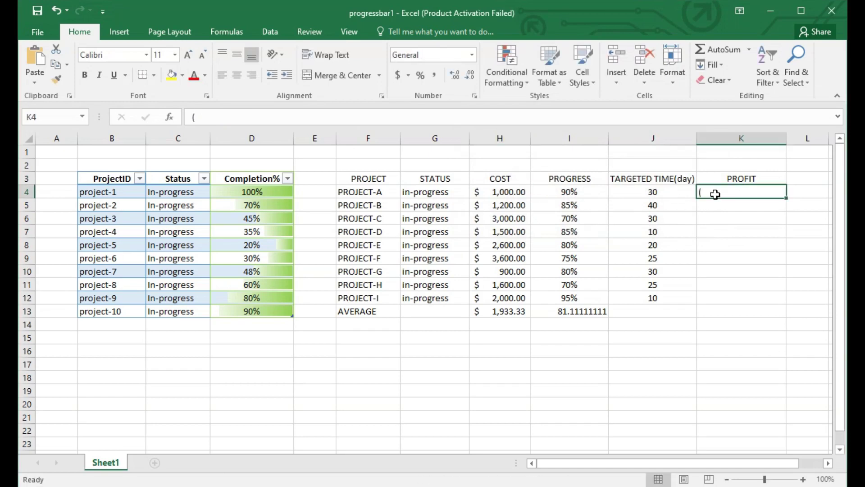
{"action": "double_click", "coordinate": [716, 194]}
{"action": "type", "text": "=("}
{"action": "left_click", "coordinate": [513, 197]}
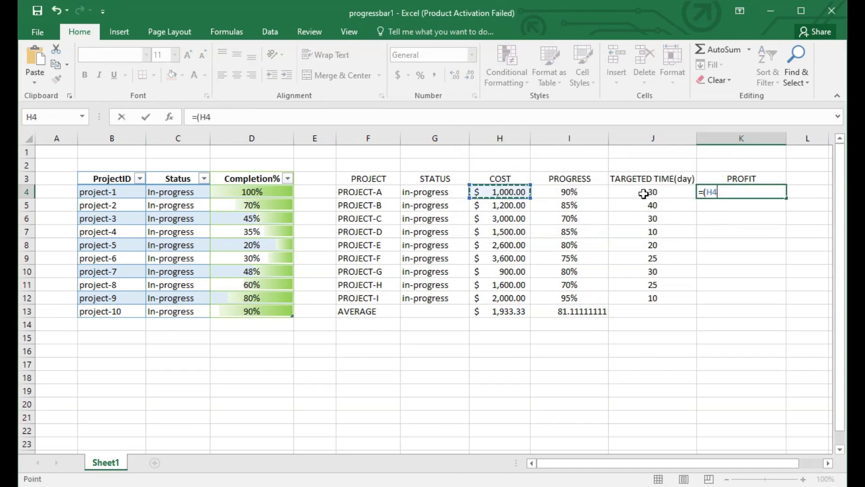
{"action": "type", "text": "/"}
{"action": "left_click", "coordinate": [652, 192]}
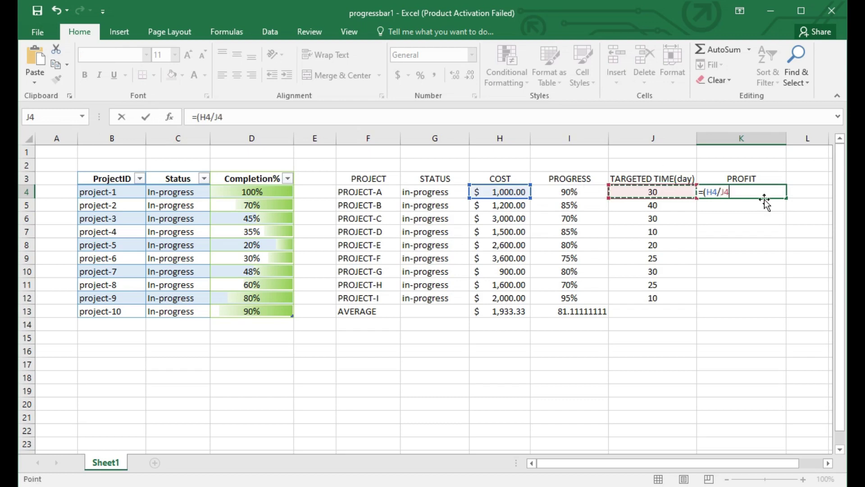
{"action": "type", "text": ")"}
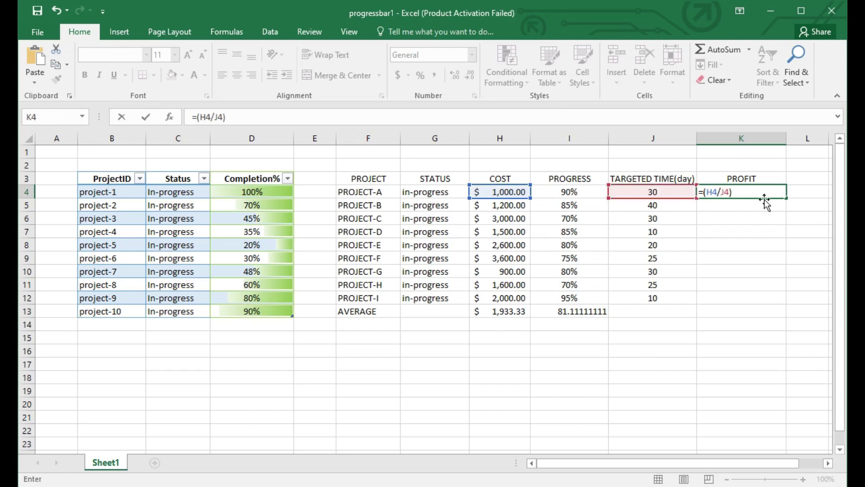
{"action": "key", "text": "Return"}
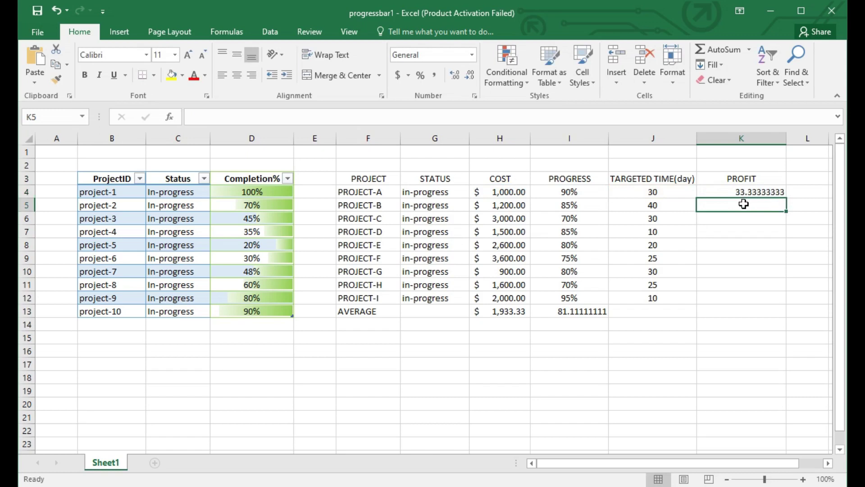
Step: Abandon an unfinished =(H5 formula in K5 and clear the formula from K4
{"action": "type", "text": "="}
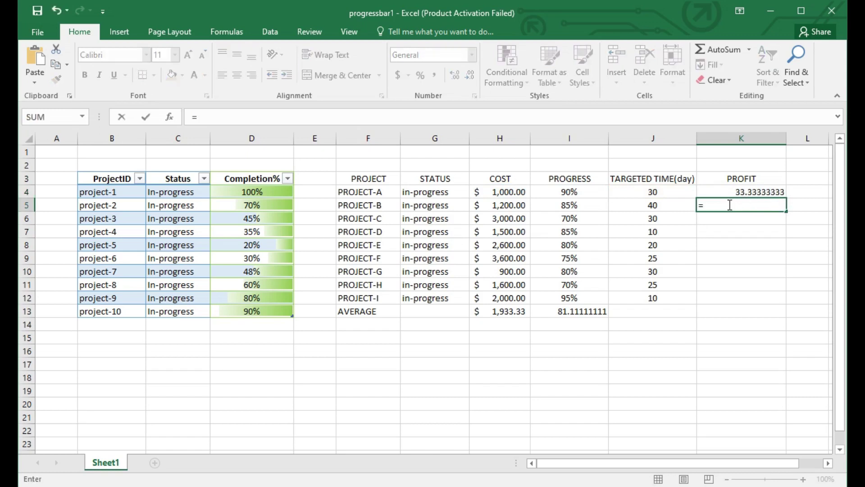
{"action": "type", "text": "("}
{"action": "left_click", "coordinate": [504, 204]}
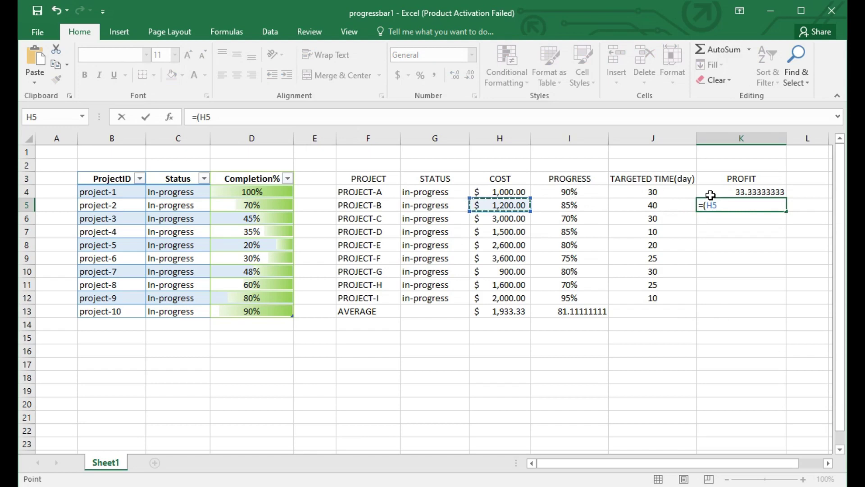
{"action": "left_click", "coordinate": [718, 191]}
{"action": "key", "text": "BackSpace"}
{"action": "key", "text": "BackSpace"}
{"action": "key", "text": "BackSpace"}
{"action": "key", "text": "BackSpace"}
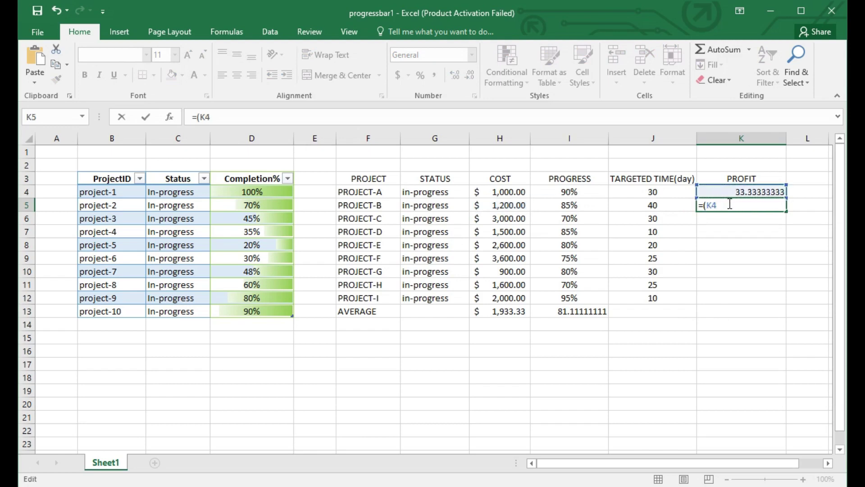
{"action": "key", "text": "Escape"}
{"action": "left_click", "coordinate": [724, 194]}
{"action": "double_click", "coordinate": [724, 194]}
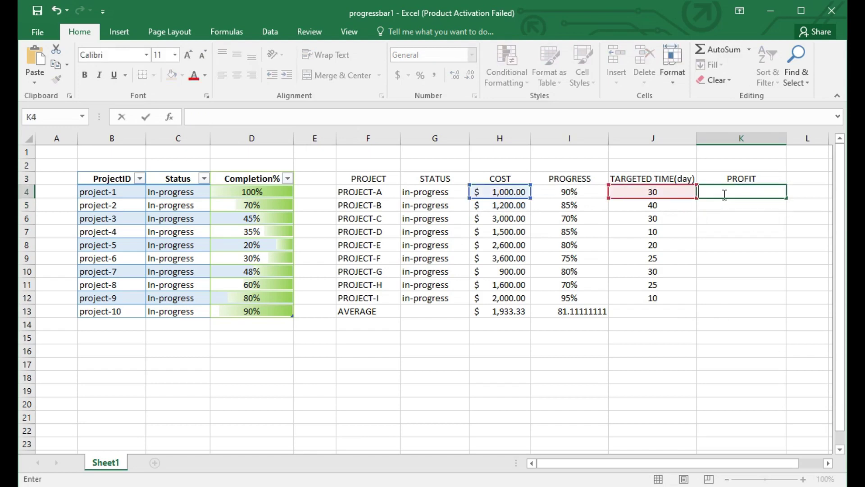
{"action": "key", "text": "Escape"}
Step: Select K4:K12 and try {@ and COLUMN formulas, dismissing both invalid-name errors
{"action": "left_click_drag", "start_coordinate": [710, 193], "coordinate": [749, 299]}
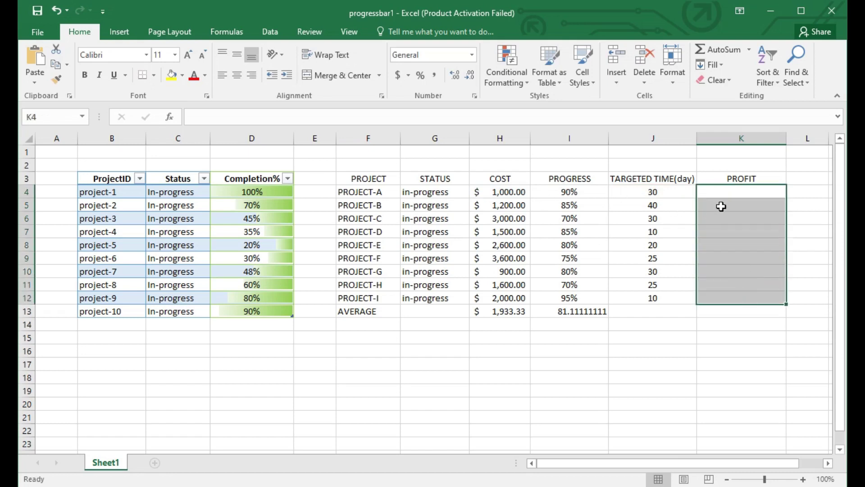
{"action": "left_click", "coordinate": [294, 118]}
{"action": "type", "text": "="}
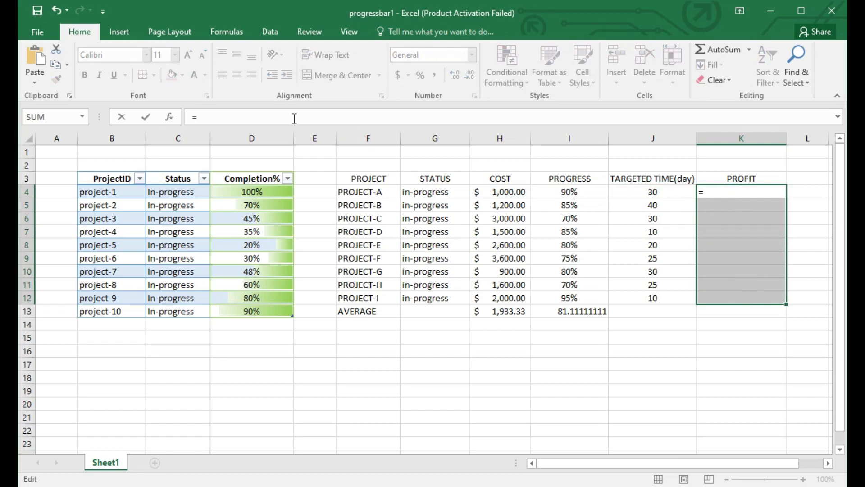
{"action": "type", "text": "{"}
{"action": "type", "text": "@"}
{"action": "key", "text": "Return"}
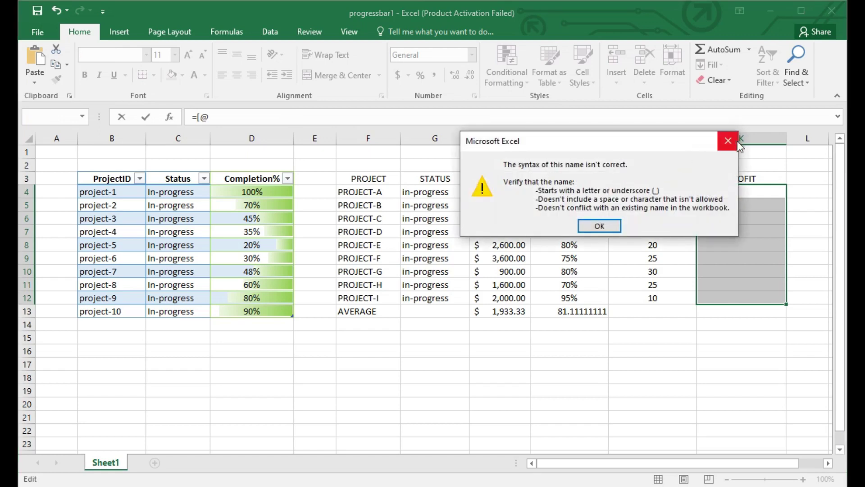
{"action": "left_click", "coordinate": [738, 143]}
{"action": "type", "text": "c"}
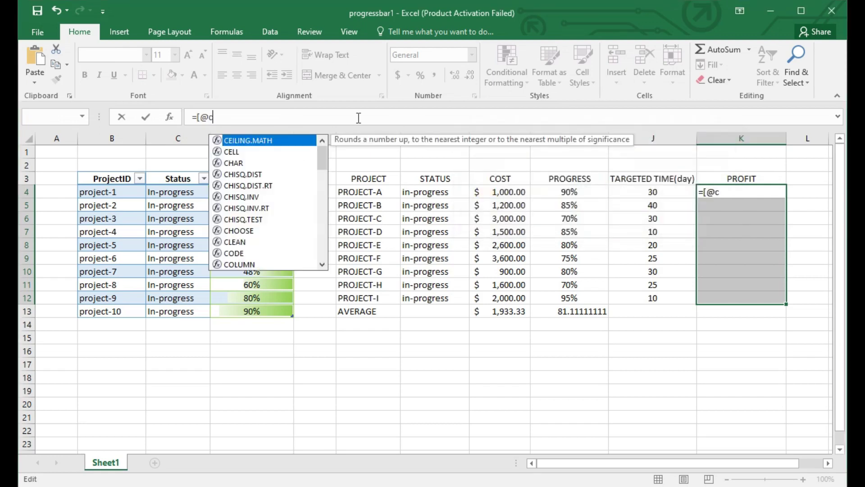
{"action": "left_click", "coordinate": [263, 264]}
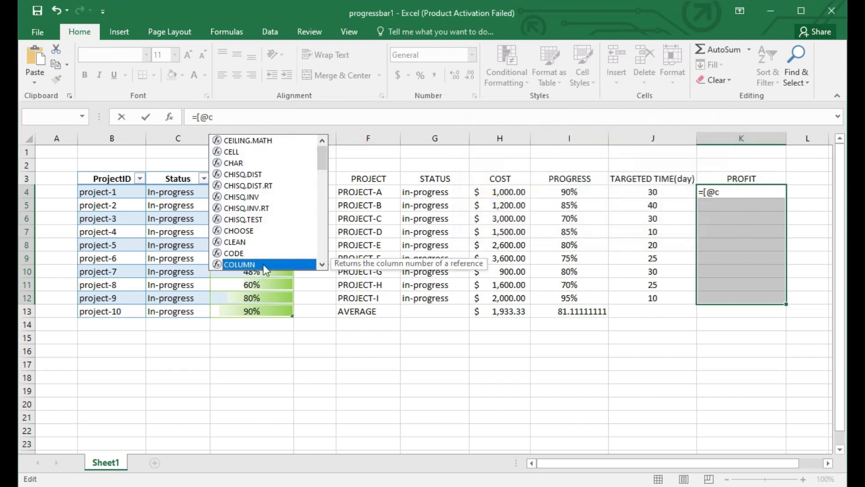
{"action": "key", "text": "Return"}
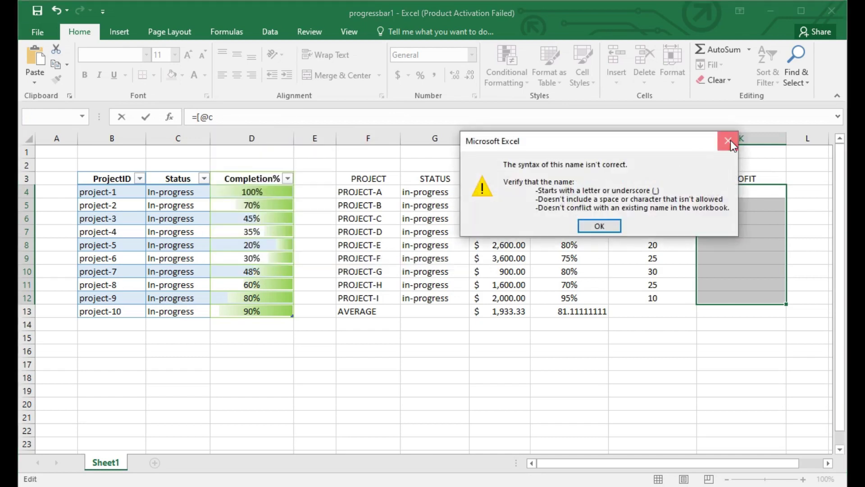
{"action": "left_click", "coordinate": [731, 140]}
Step: Enter =H4:H12/J4:J12 in K4, showing $ 33.33 as PROJECT-A's profit per day
{"action": "left_click", "coordinate": [558, 180]}
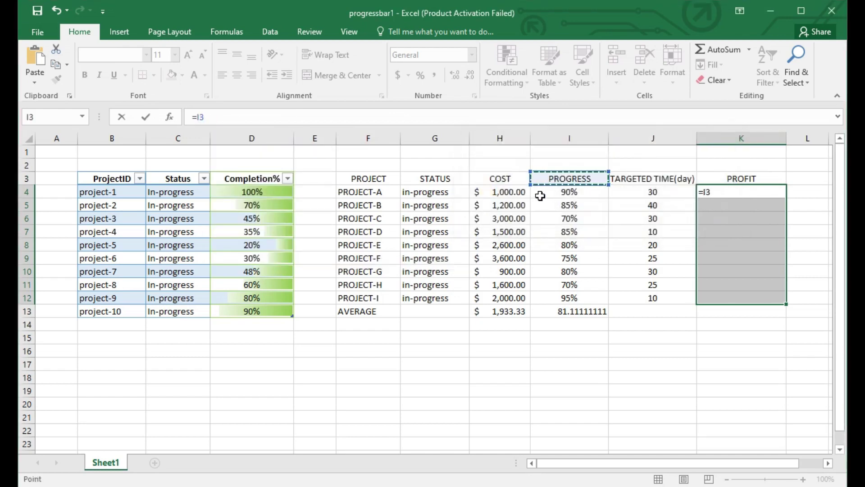
{"action": "left_click_drag", "start_coordinate": [543, 194], "coordinate": [574, 297]}
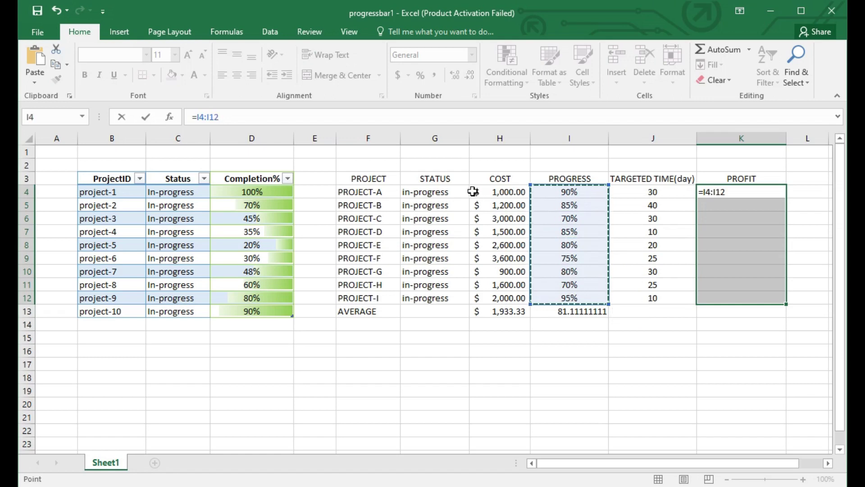
{"action": "left_click_drag", "start_coordinate": [473, 191], "coordinate": [516, 300]}
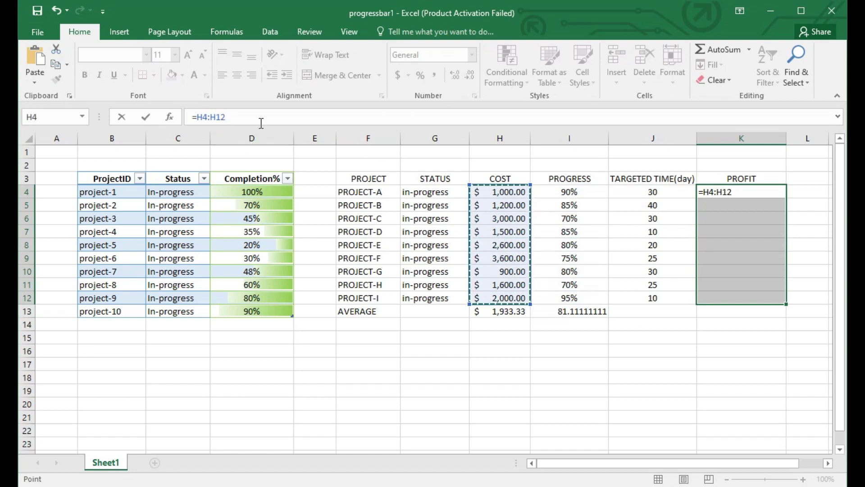
{"action": "type", "text": "/"}
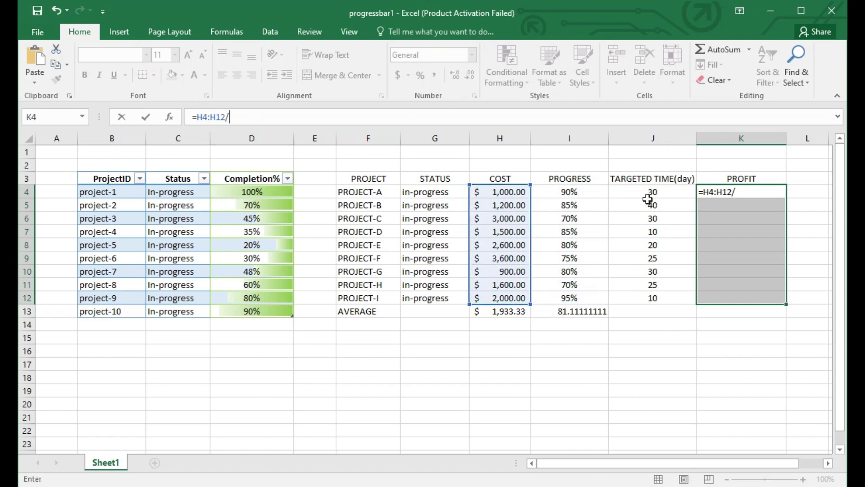
{"action": "left_click_drag", "start_coordinate": [648, 198], "coordinate": [652, 293]}
{"action": "key", "text": "Return"}
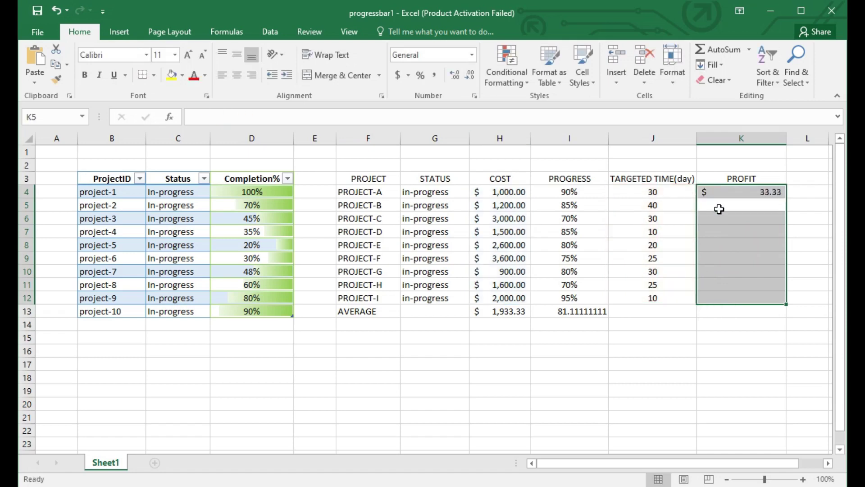
{"action": "left_click", "coordinate": [721, 206]}
{"action": "left_click", "coordinate": [423, 117]}
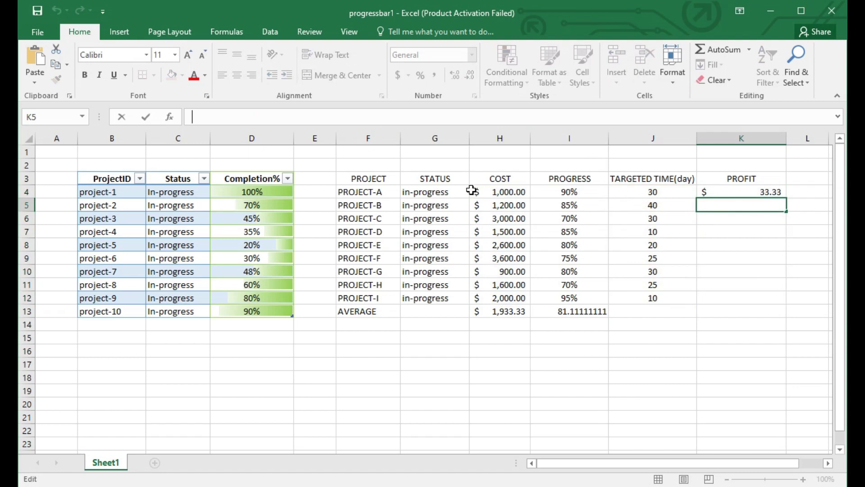
{"action": "left_click_drag", "start_coordinate": [473, 190], "coordinate": [509, 298]}
{"action": "left_click", "coordinate": [296, 116]}
{"action": "key", "text": "BackSpace"}
{"action": "key", "text": "BackSpace"}
{"action": "key", "text": "BackSpace"}
{"action": "key", "text": "BackSpace"}
{"action": "type", "text": "="}
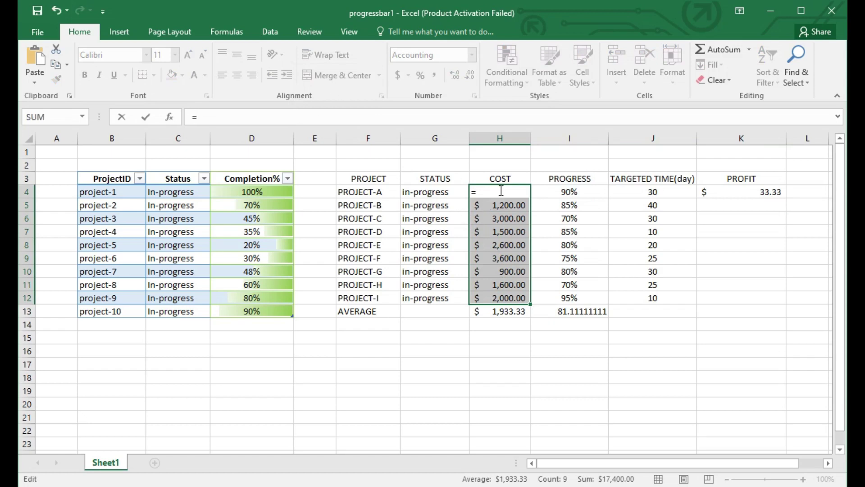
{"action": "key", "text": "BackSpace"}
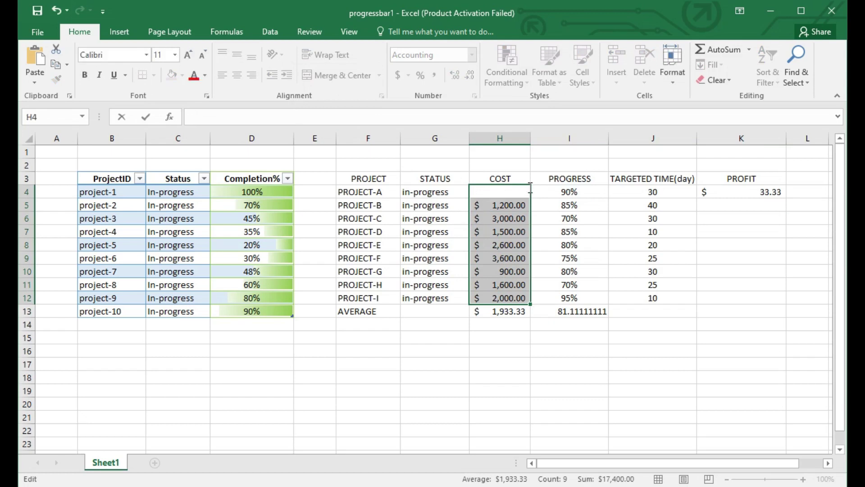
{"action": "type", "text": "10000"}
{"action": "left_click", "coordinate": [489, 208]}
{"action": "left_click", "coordinate": [221, 116]}
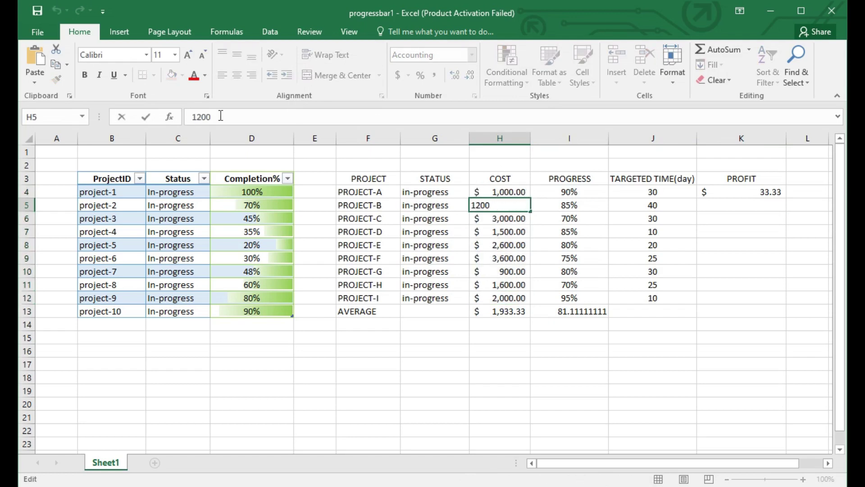
{"action": "key", "text": "BackSpace"}
{"action": "key", "text": "BackSpace"}
{"action": "key", "text": "BackSpace"}
{"action": "key", "text": "BackSpace"}
{"action": "type", "text": "="}
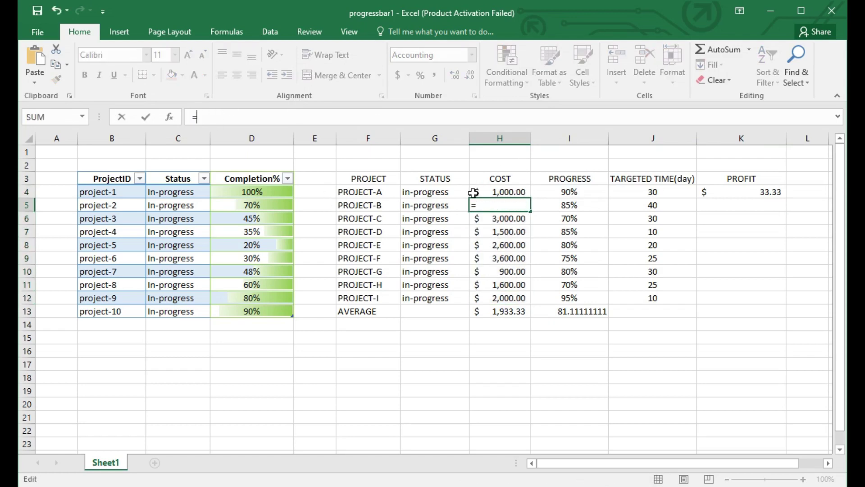
{"action": "left_click", "coordinate": [727, 205]}
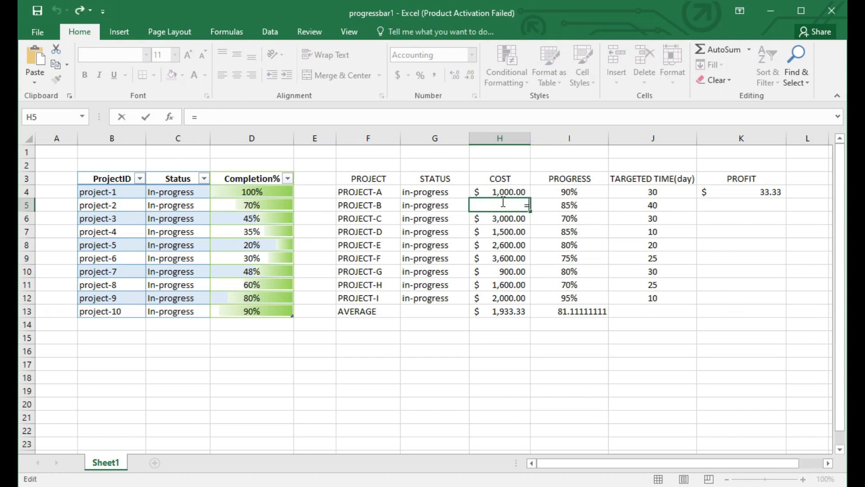
{"action": "left_click", "coordinate": [436, 269]}
{"action": "key", "text": "ctrl+z"}
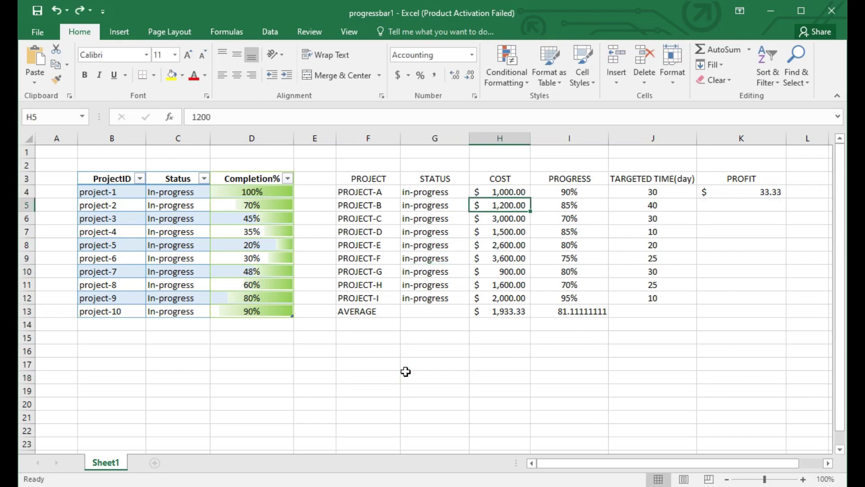
{"action": "left_click", "coordinate": [726, 206]}
Step: Enter =H4:H12/J4:J12 in K5, copying the formula text, giving $ 30.00 for PROJECT-B
{"action": "left_click", "coordinate": [342, 112]}
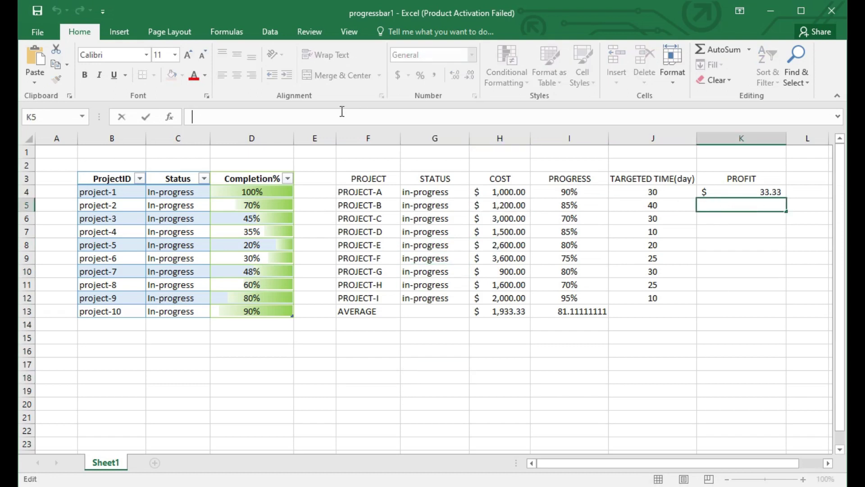
{"action": "left_click_drag", "start_coordinate": [473, 193], "coordinate": [475, 285]}
{"action": "left_click", "coordinate": [736, 205]}
{"action": "left_click", "coordinate": [355, 112]}
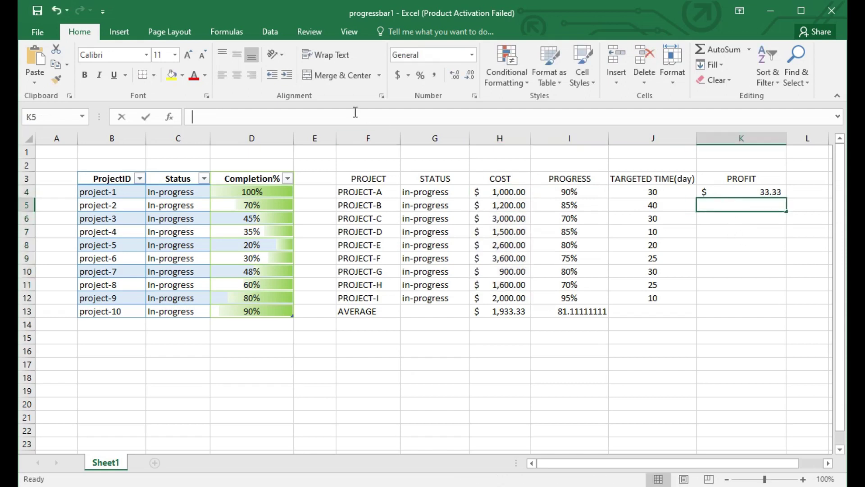
{"action": "type", "text": "="}
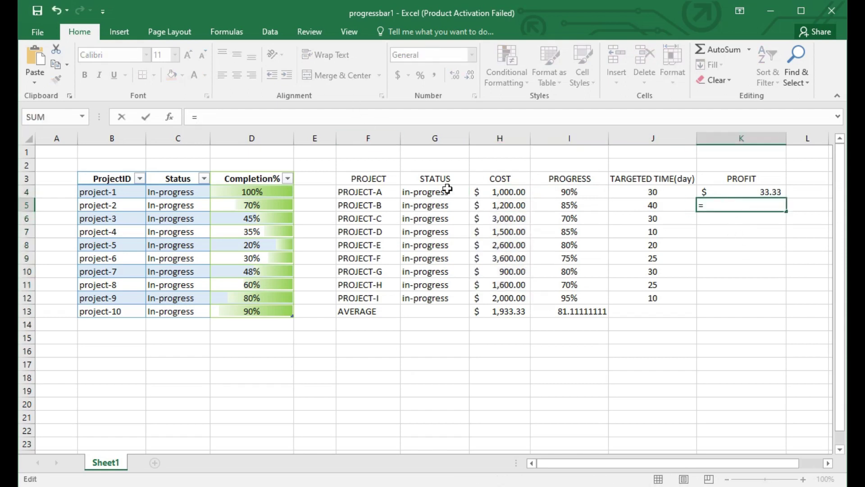
{"action": "left_click_drag", "start_coordinate": [474, 194], "coordinate": [515, 298]}
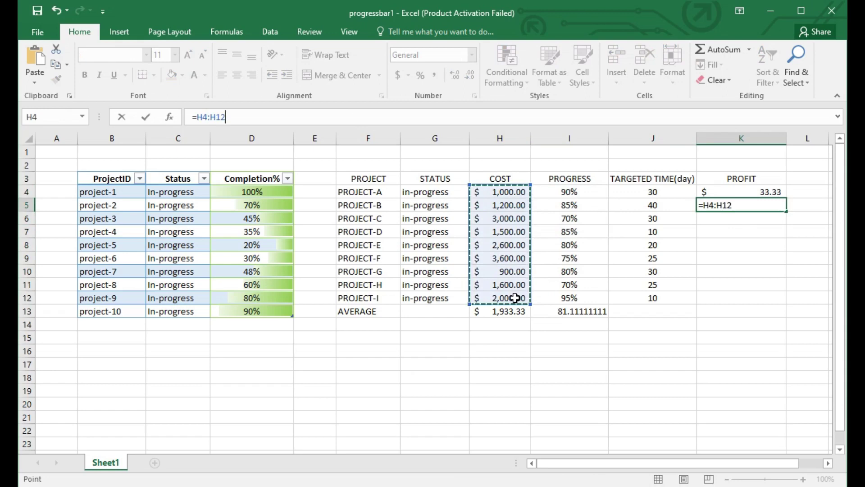
{"action": "type", "text": "/"}
{"action": "left_click_drag", "start_coordinate": [635, 193], "coordinate": [666, 303]}
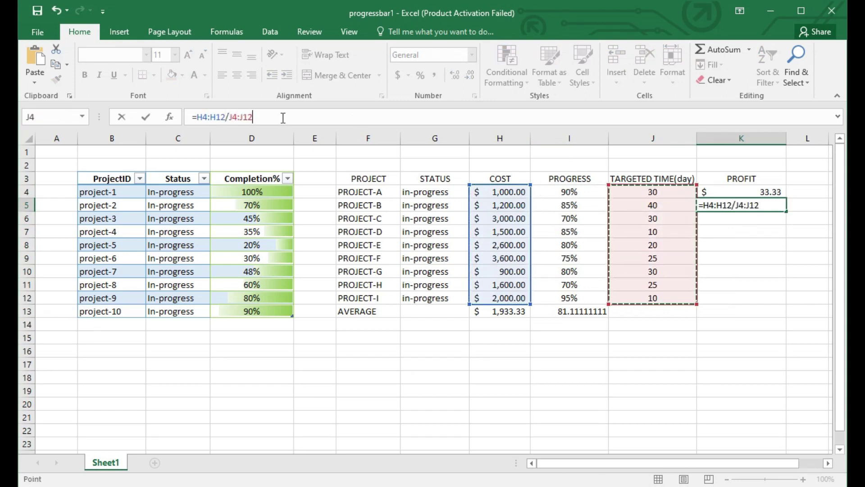
{"action": "left_click_drag", "start_coordinate": [283, 117], "coordinate": [192, 117]}
{"action": "right_click", "coordinate": [218, 120]}
{"action": "left_click", "coordinate": [234, 145]}
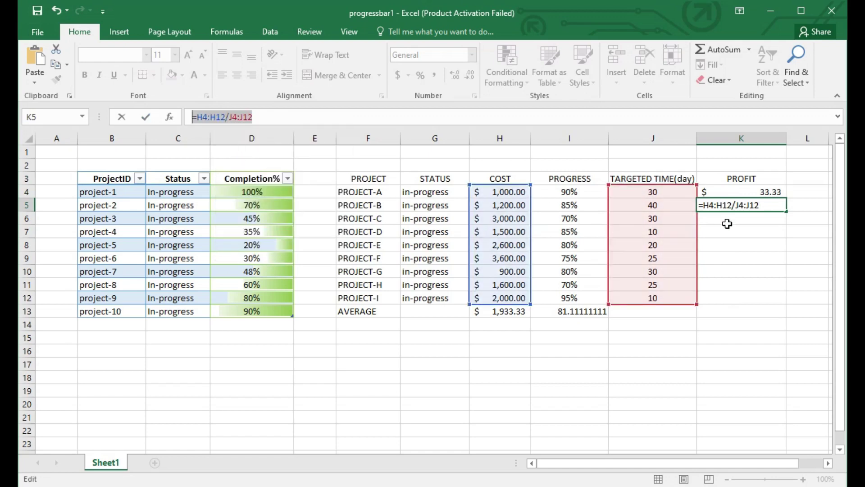
{"action": "key", "text": "Return"}
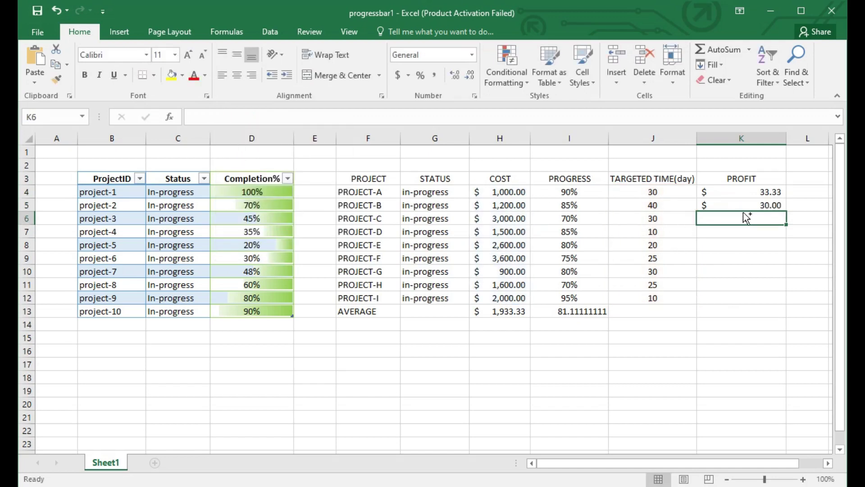
Step: Paste the copied profit formula into K6 through K11
{"action": "key", "text": "ctrl+v"}
{"action": "left_click", "coordinate": [730, 236]}
{"action": "key", "text": "ctrl+v"}
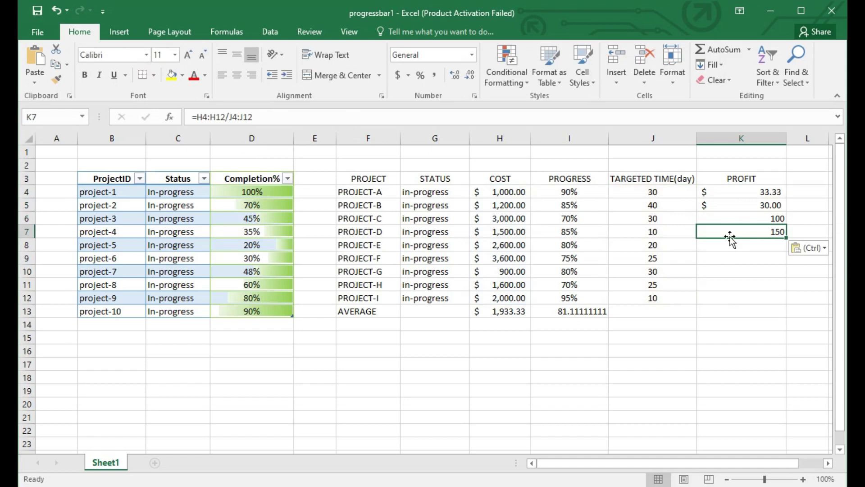
{"action": "left_click", "coordinate": [727, 245]}
{"action": "key", "text": "ctrl+v"}
{"action": "left_click", "coordinate": [725, 261]}
{"action": "key", "text": "ctrl+v"}
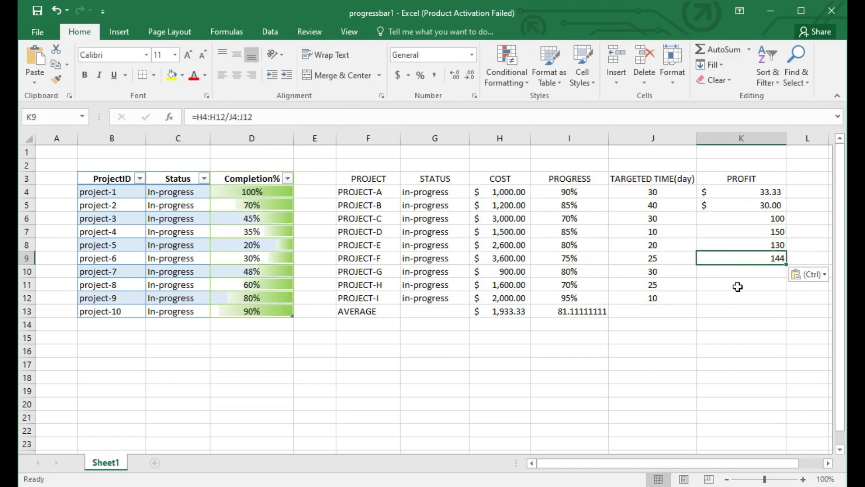
{"action": "left_click", "coordinate": [729, 270]}
{"action": "key", "text": "ctrl+v"}
{"action": "left_click", "coordinate": [724, 287]}
{"action": "key", "text": "ctrl+v"}
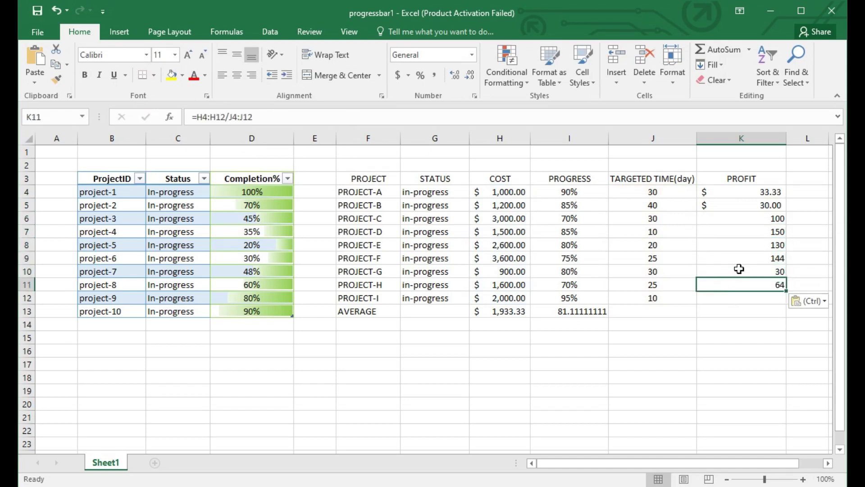
Step: Clear the pasted values from K9, K8, K7 and K6
{"action": "left_click", "coordinate": [745, 258]}
{"action": "key", "text": "BackSpace"}
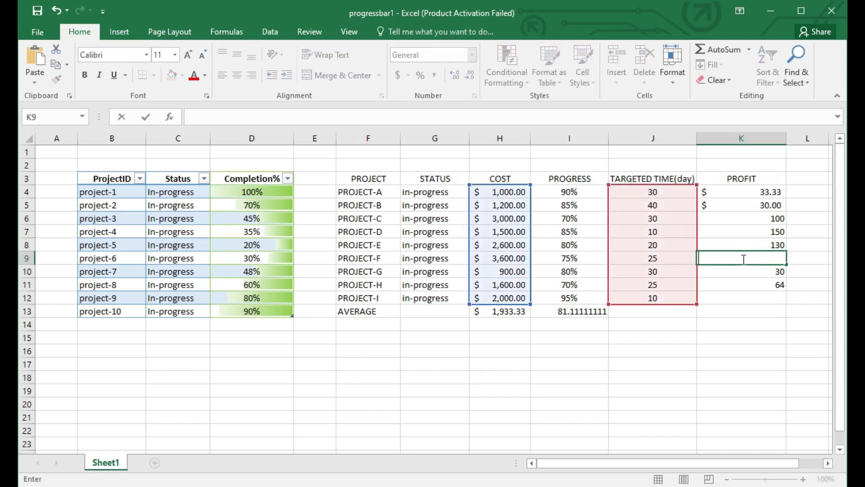
{"action": "left_click", "coordinate": [771, 245]}
{"action": "key", "text": "BackSpace"}
{"action": "left_click", "coordinate": [776, 235]}
{"action": "key", "text": "BackSpace"}
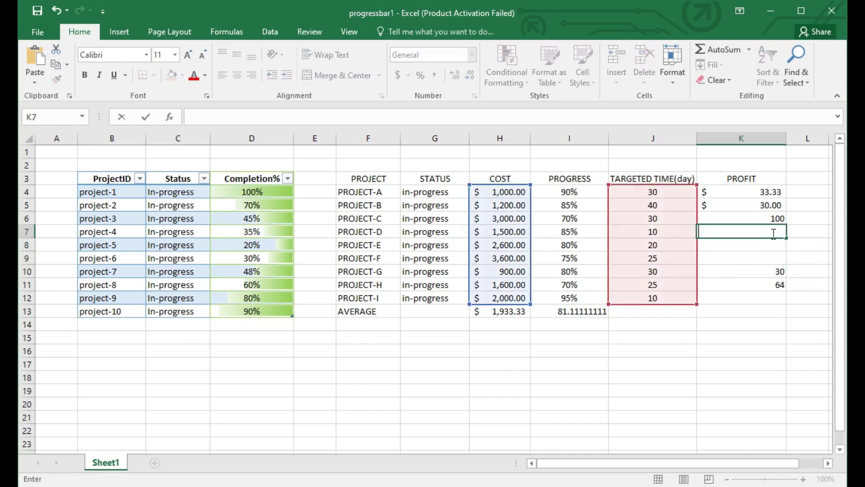
{"action": "left_click", "coordinate": [761, 217]}
{"action": "key", "text": "BackSpace"}
{"action": "left_click", "coordinate": [659, 220]}
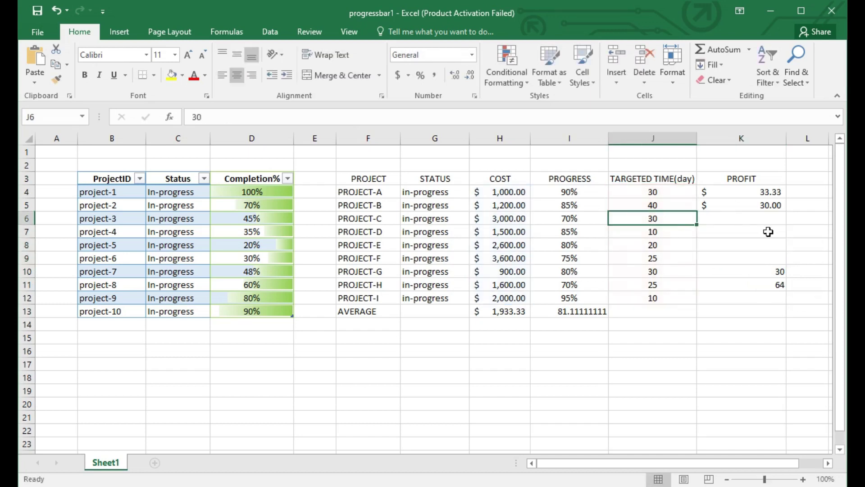
Step: Enter =H6/J6 in K6 and =H7/J7 in K7, giving $100.00 and $150.00
{"action": "left_click", "coordinate": [734, 222]}
{"action": "key", "text": "BackSpace"}
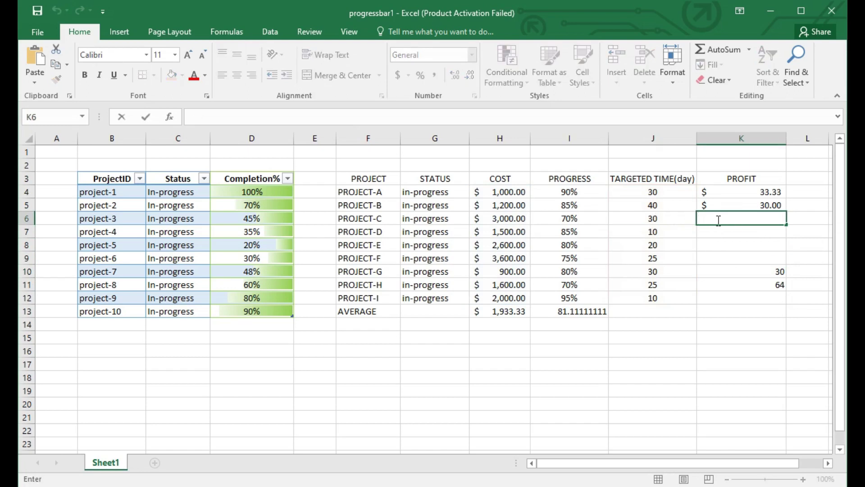
{"action": "type", "text": "="}
{"action": "left_click", "coordinate": [506, 221]}
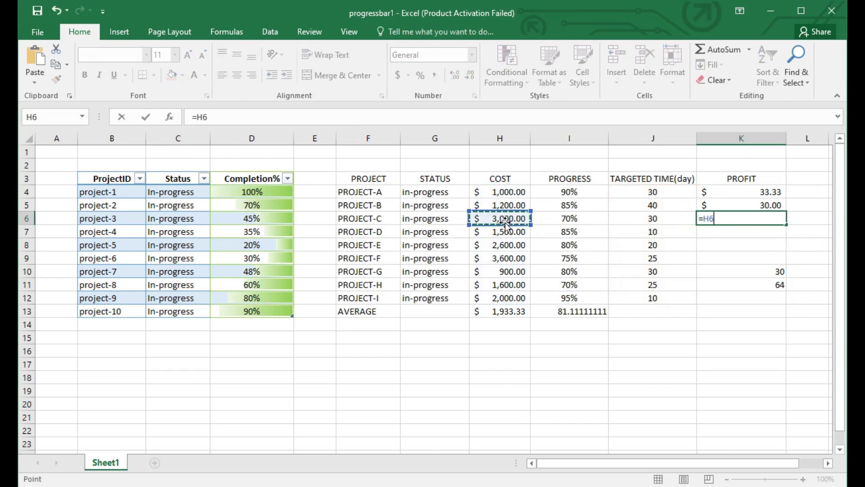
{"action": "type", "text": "/"}
{"action": "left_click", "coordinate": [639, 219]}
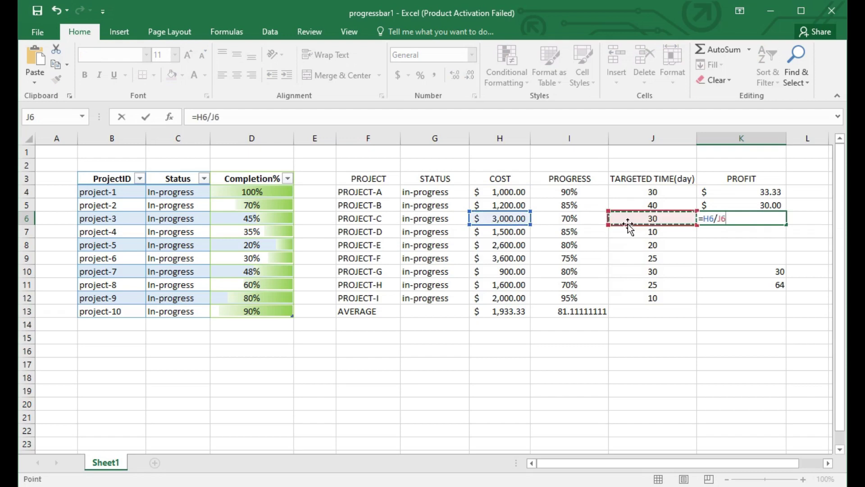
{"action": "key", "text": "Return"}
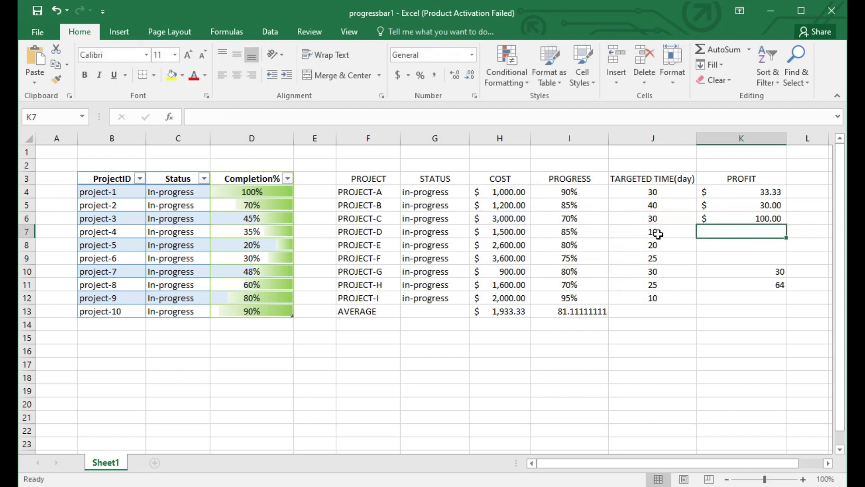
{"action": "type", "text": "="}
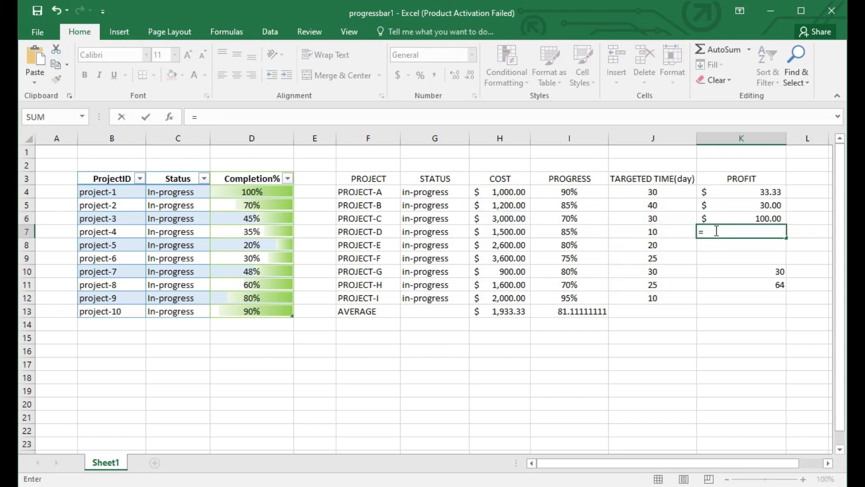
{"action": "left_click", "coordinate": [522, 234]}
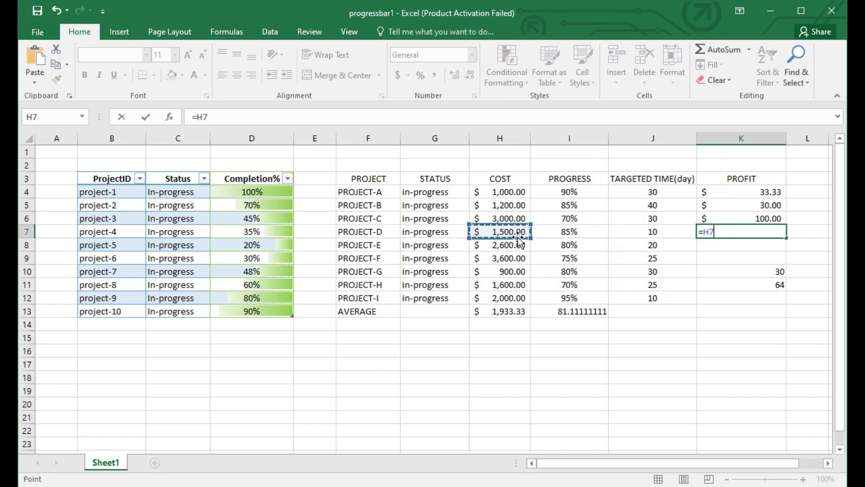
{"action": "type", "text": "/"}
{"action": "left_click", "coordinate": [649, 235]}
{"action": "key", "text": "Return"}
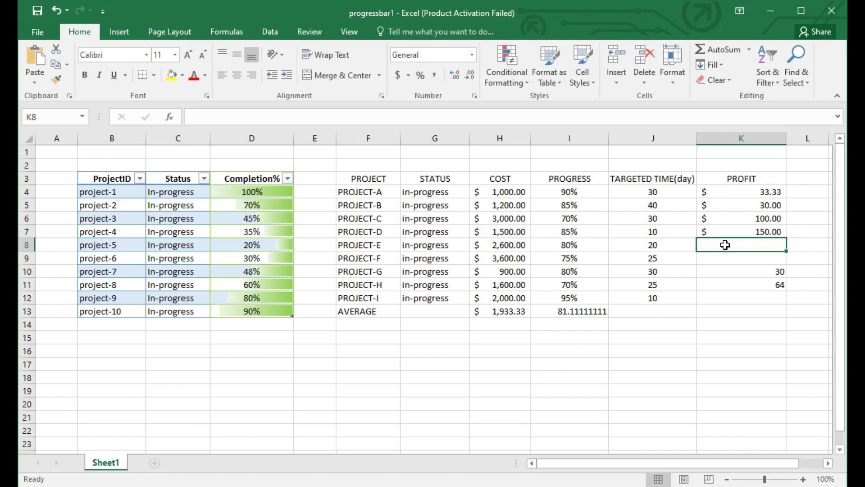
Step: Enter =H8/J8 in K8 for PROJECT-E's profit per day
{"action": "type", "text": "="}
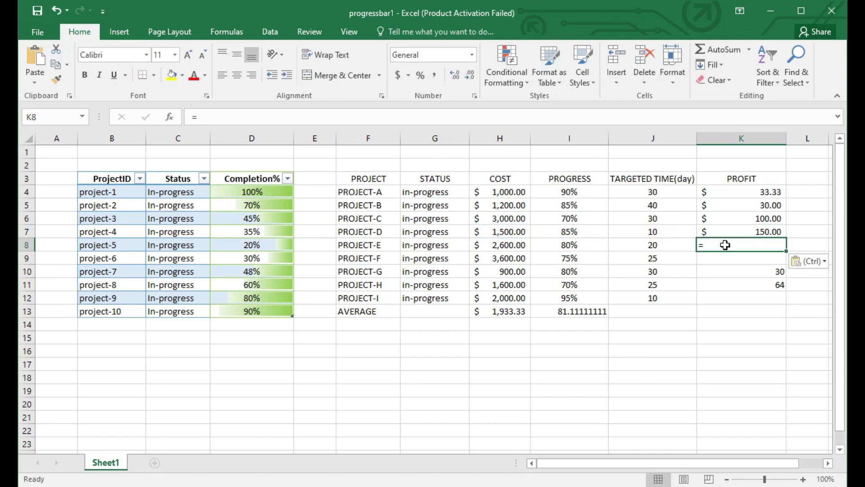
{"action": "left_click", "coordinate": [508, 245]}
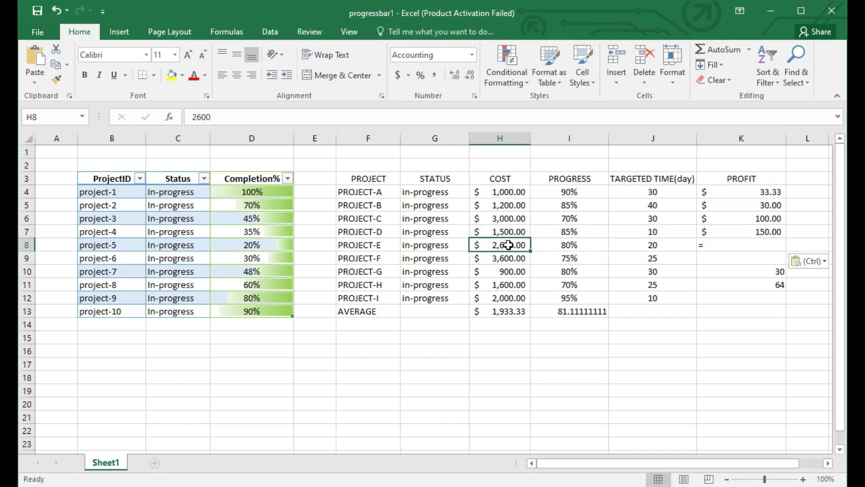
{"action": "left_click", "coordinate": [694, 246]}
{"action": "type", "text": "="}
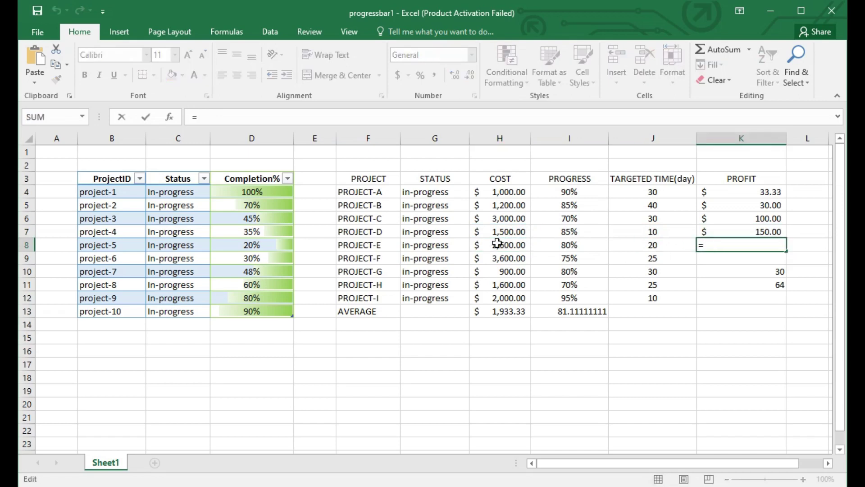
{"action": "left_click", "coordinate": [497, 244]}
{"action": "type", "text": "/"}
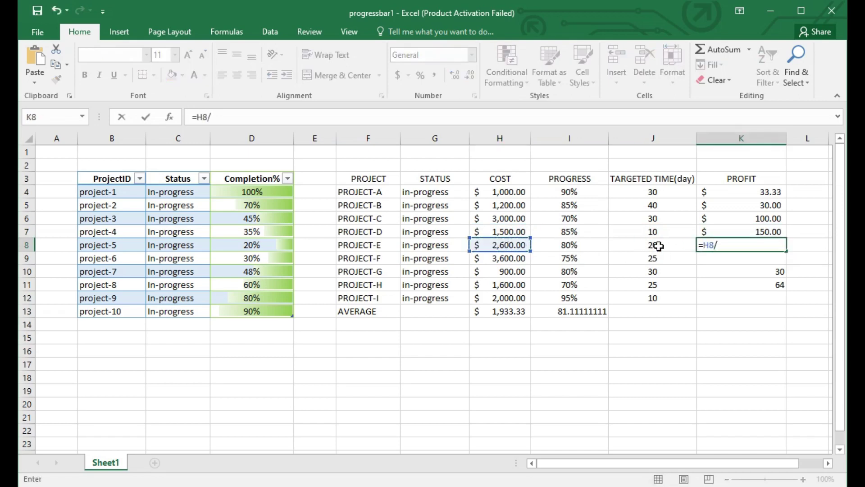
{"action": "left_click", "coordinate": [658, 245]}
{"action": "key", "text": "Return"}
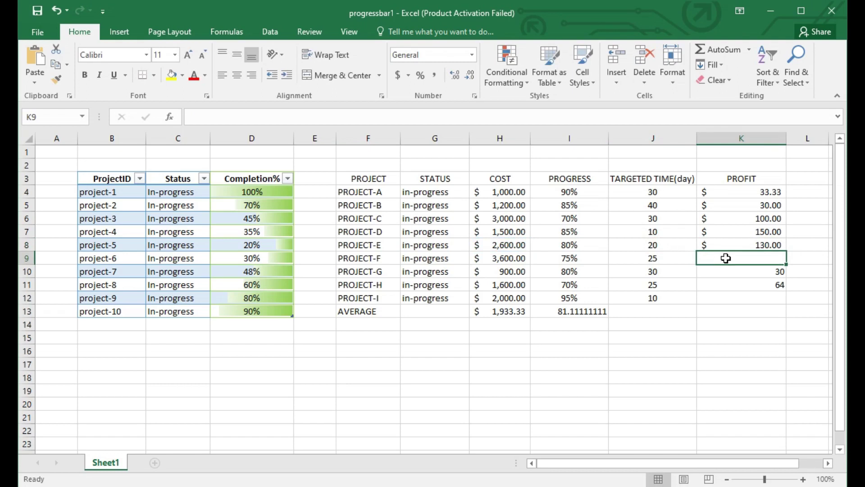
Step: Start a formula referencing profit cells K4 to K8, then clear the unwanted =K8 entry
{"action": "type", "text": "="}
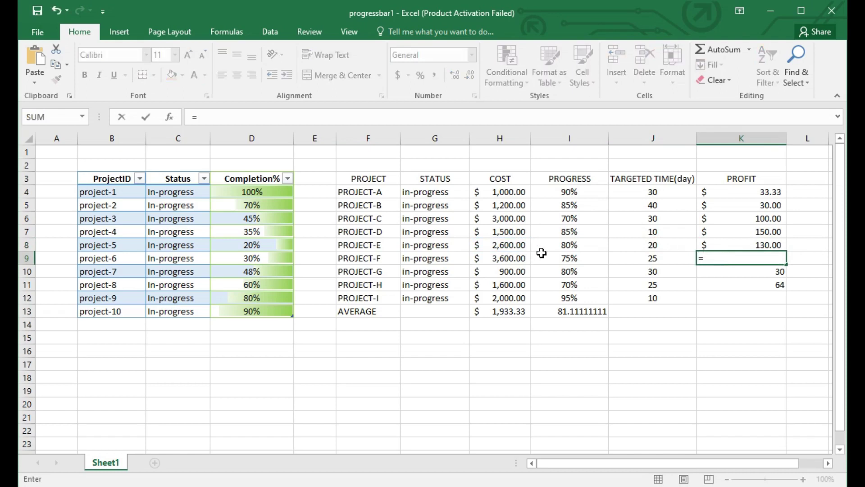
{"action": "left_click", "coordinate": [719, 210]}
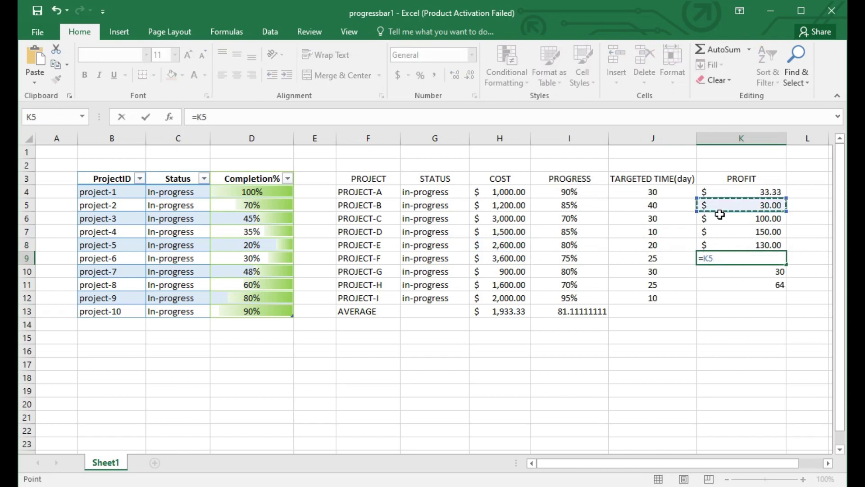
{"action": "left_click", "coordinate": [737, 218]}
{"action": "left_click", "coordinate": [736, 231]}
{"action": "left_click", "coordinate": [746, 247]}
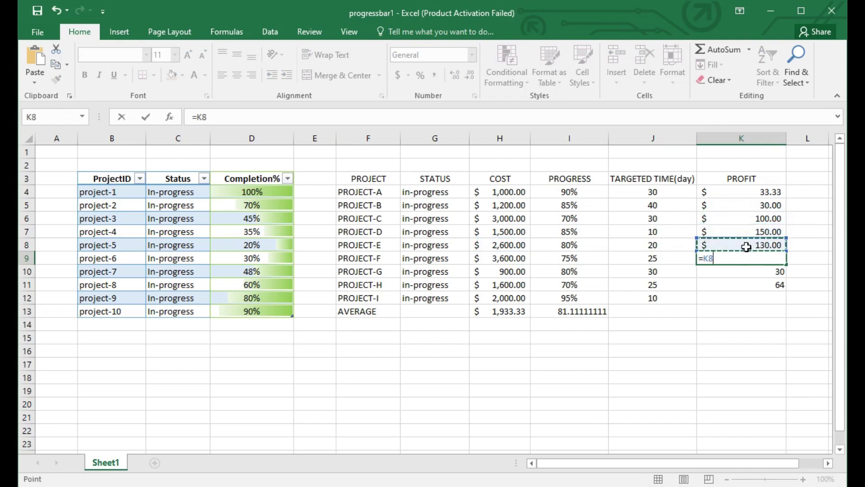
{"action": "left_click", "coordinate": [744, 258]}
{"action": "key", "text": "BackSpace"}
{"action": "key", "text": "BackSpace"}
{"action": "key", "text": "BackSpace"}
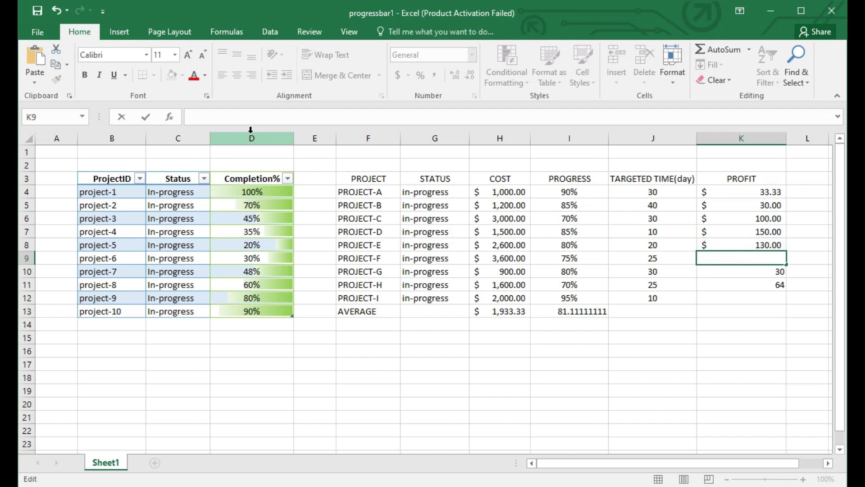
Step: Enter =H4:H12/J4:J12 as the profit formula in K9
{"action": "type", "text": "="}
{"action": "left_click_drag", "start_coordinate": [495, 191], "coordinate": [508, 299]}
{"action": "type", "text": "/"}
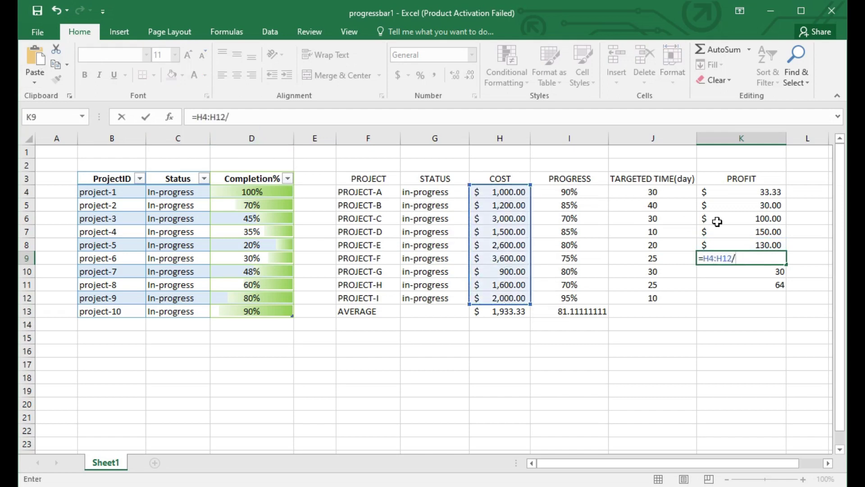
{"action": "left_click_drag", "start_coordinate": [631, 191], "coordinate": [649, 298]}
{"action": "right_click", "coordinate": [225, 119]}
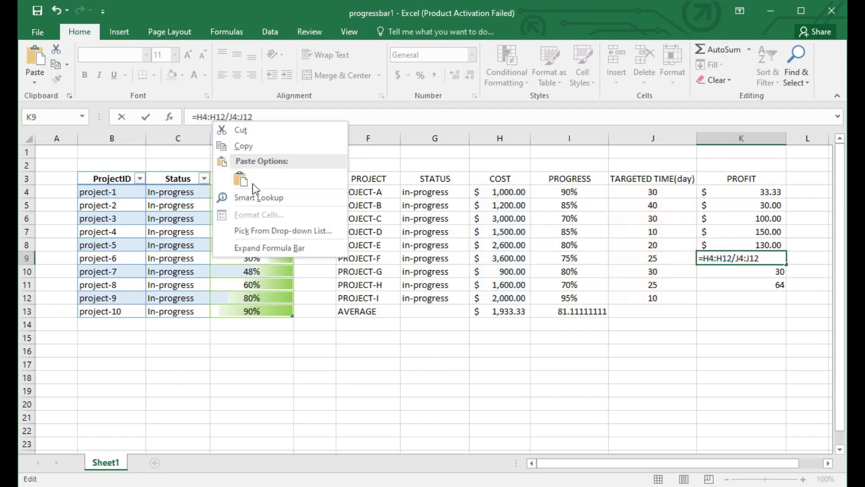
{"action": "key", "text": "Escape"}
{"action": "key", "text": "Return"}
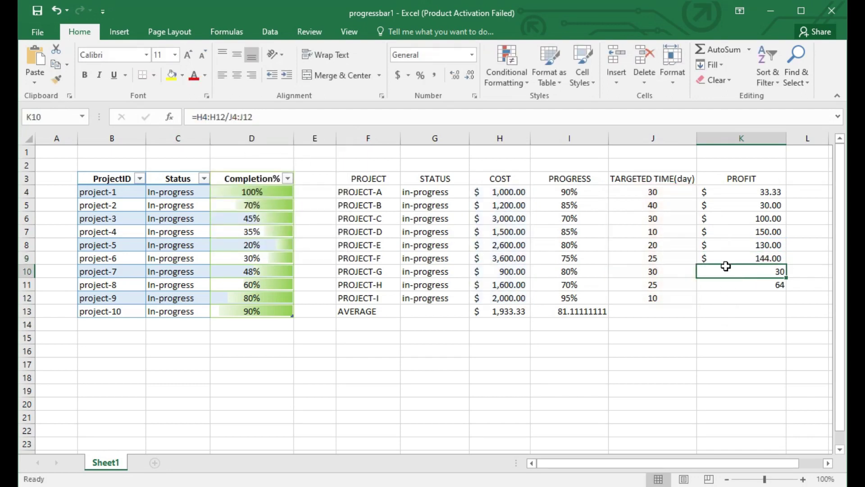
Step: Paste the profit formula into K10, K11 and K12
{"action": "key", "text": "ctrl+v"}
{"action": "left_click", "coordinate": [726, 282]}
{"action": "key", "text": "ctrl+v"}
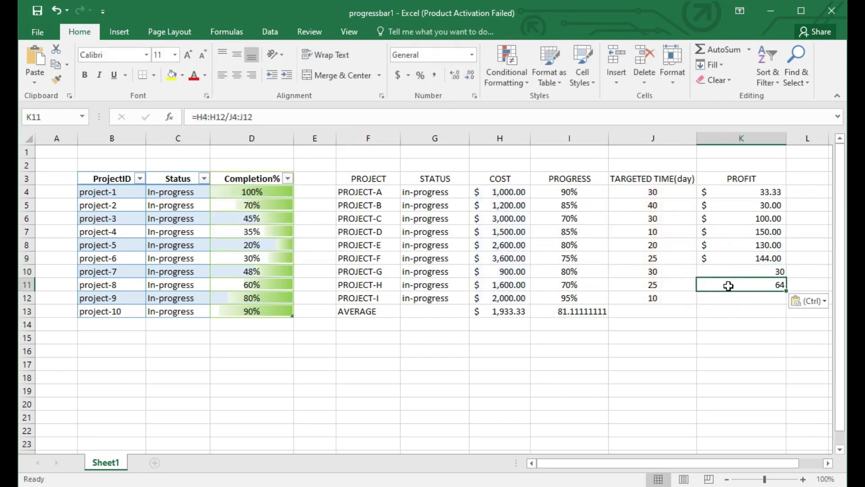
{"action": "left_click", "coordinate": [726, 309]}
{"action": "left_click", "coordinate": [726, 301]}
{"action": "key", "text": "ctrl+v"}
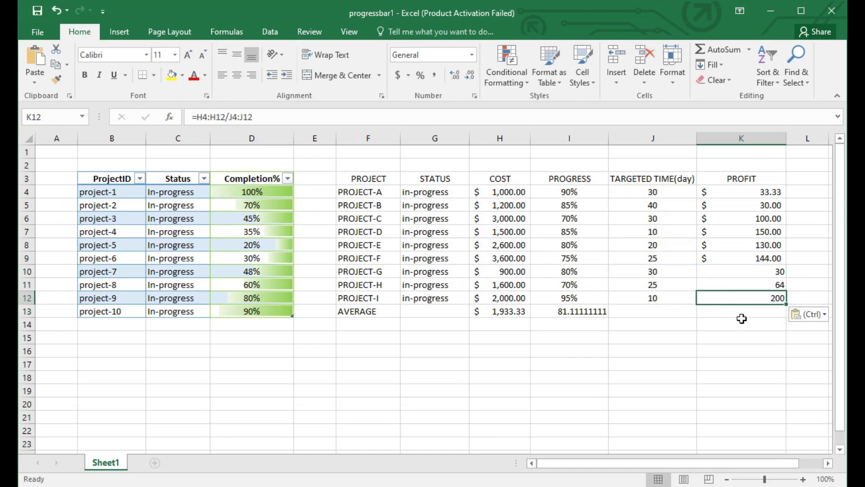
{"action": "left_click", "coordinate": [753, 312]}
Step: Apply Accounting $ English (United States) format to profits K4:K12
{"action": "left_click_drag", "start_coordinate": [740, 195], "coordinate": [772, 296]}
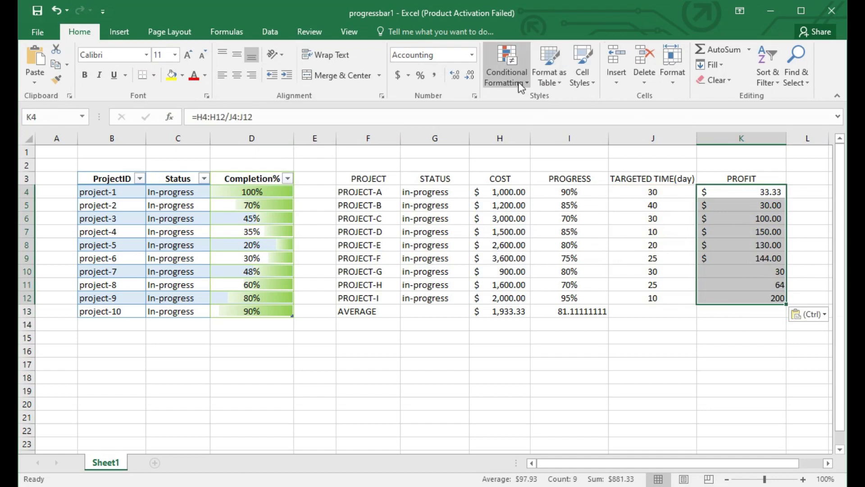
{"action": "left_click", "coordinate": [408, 76]}
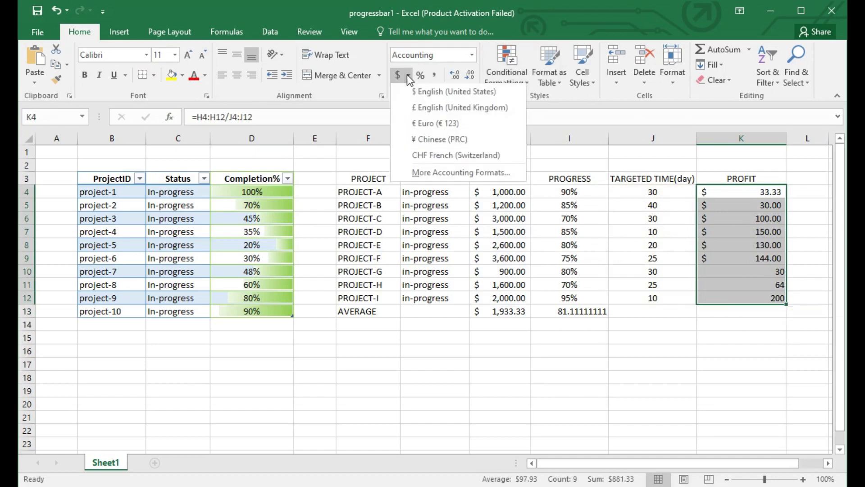
{"action": "left_click", "coordinate": [432, 94]}
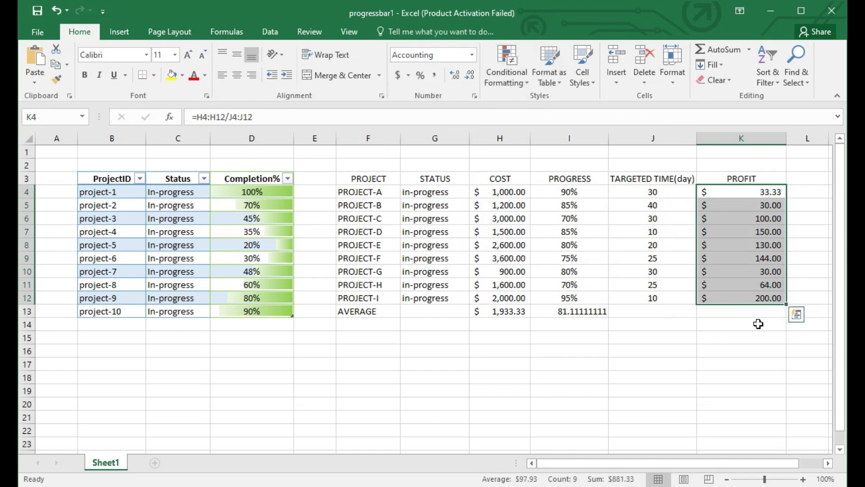
{"action": "left_click", "coordinate": [727, 312]}
Step: Enter =SUBTOTAL(1,K4:K12) in K13 and format it as Accounting $, showing $ 97.93
{"action": "double_click", "coordinate": [740, 312]}
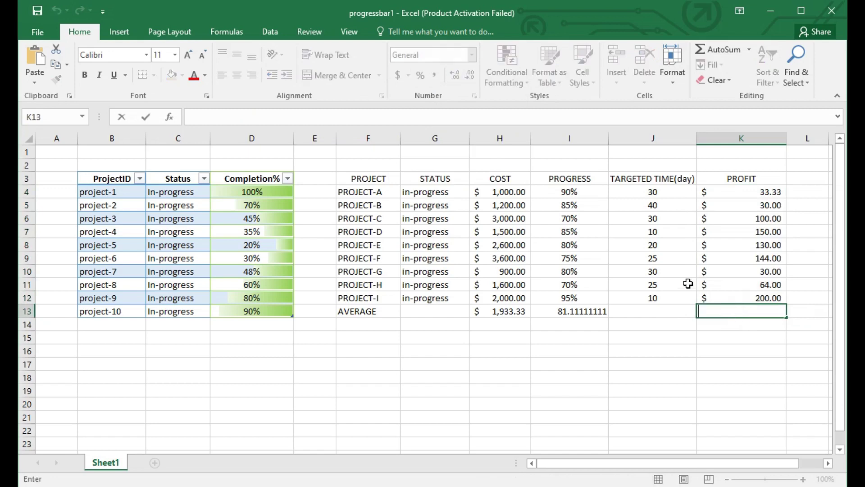
{"action": "type", "text": "=SUB"}
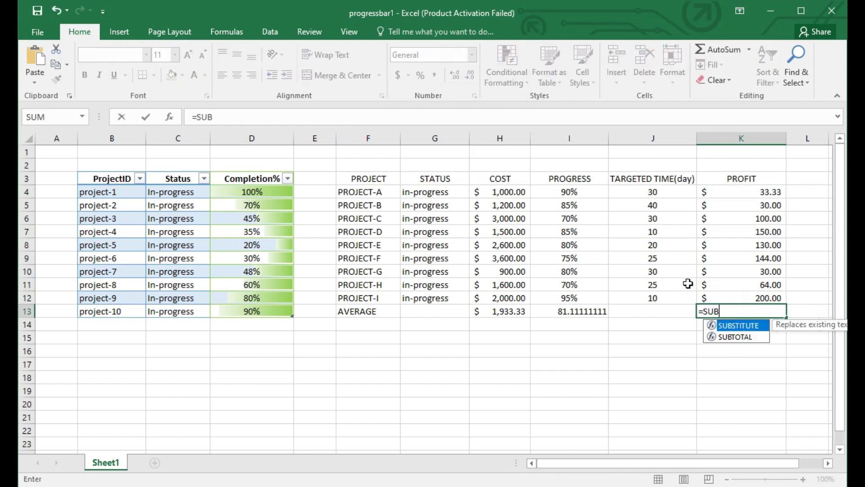
{"action": "double_click", "coordinate": [730, 338]}
{"action": "double_click", "coordinate": [784, 337]}
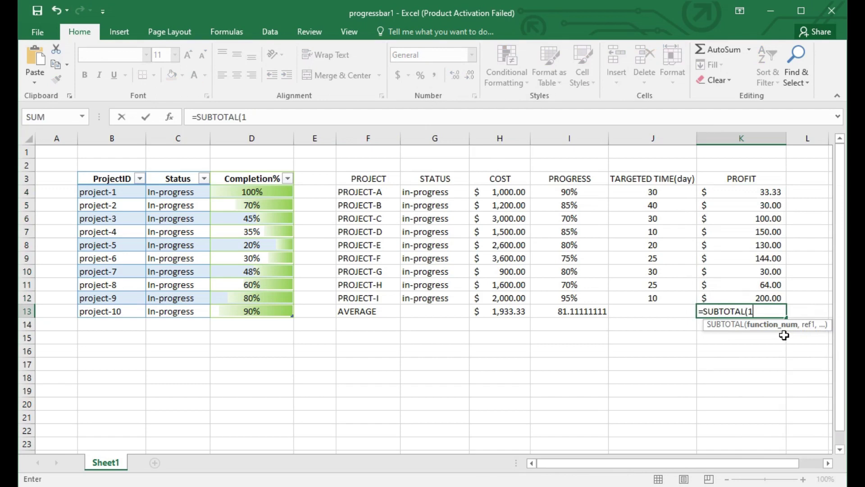
{"action": "type", "text": ","}
{"action": "left_click_drag", "start_coordinate": [734, 190], "coordinate": [776, 299]}
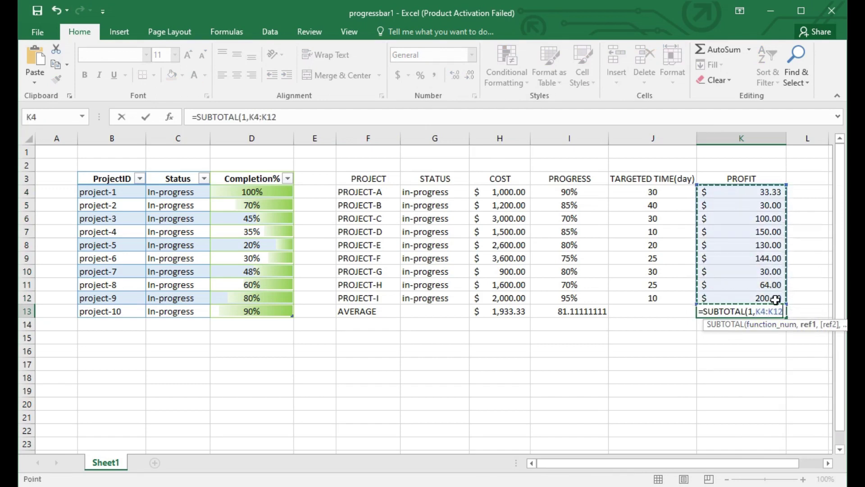
{"action": "key", "text": "Return"}
{"action": "left_click", "coordinate": [715, 312]}
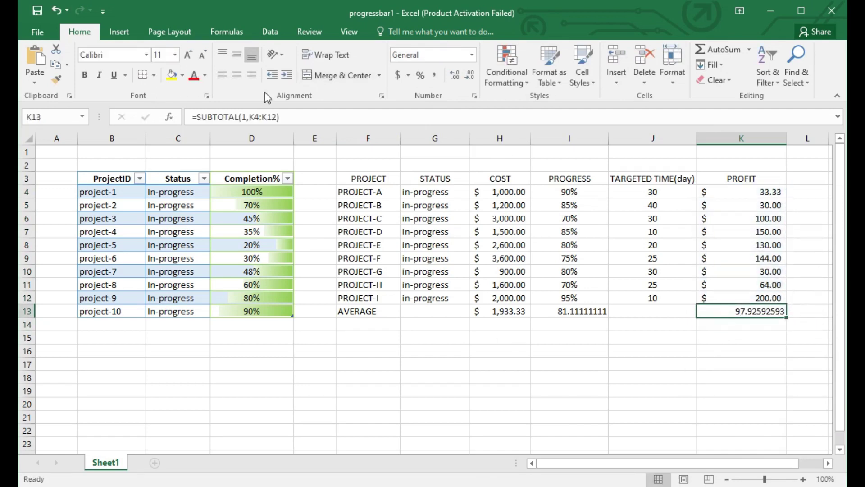
{"action": "left_click", "coordinate": [408, 75]}
{"action": "left_click", "coordinate": [421, 92]}
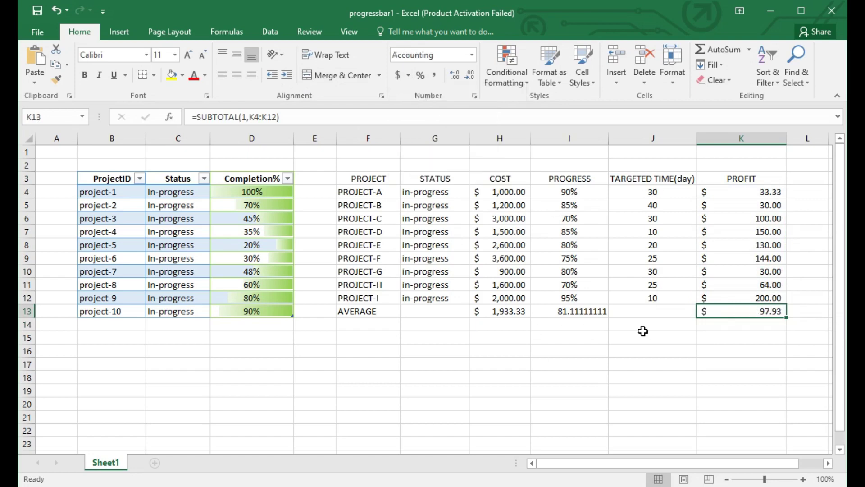
{"action": "left_click", "coordinate": [629, 324]}
Step: Give the PROGRESS values I4:I12 thin green outline and inside borders
{"action": "left_click_drag", "start_coordinate": [537, 185], "coordinate": [589, 302]}
{"action": "right_click", "coordinate": [589, 302]}
{"action": "left_click", "coordinate": [639, 244]}
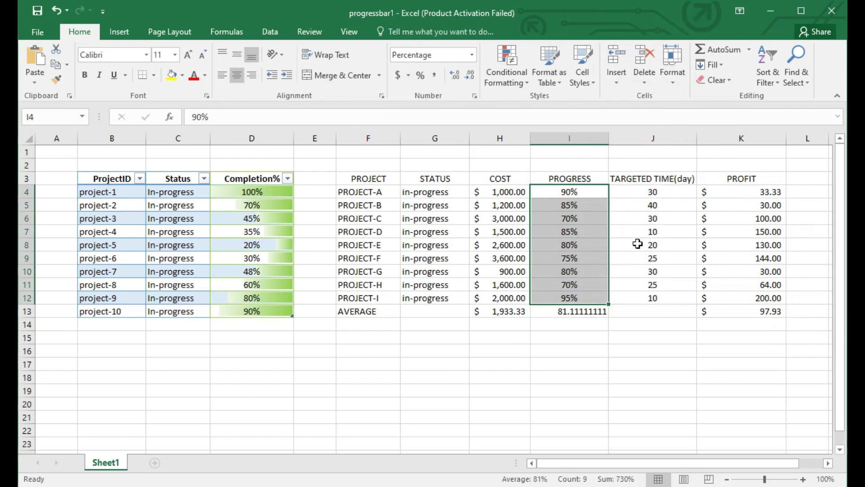
{"action": "left_click", "coordinate": [598, 118]}
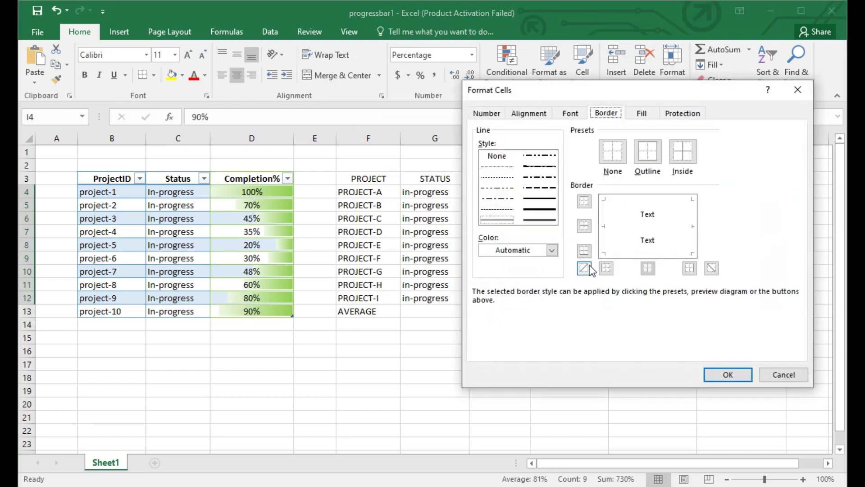
{"action": "left_click", "coordinate": [636, 161]}
{"action": "left_click", "coordinate": [683, 153]}
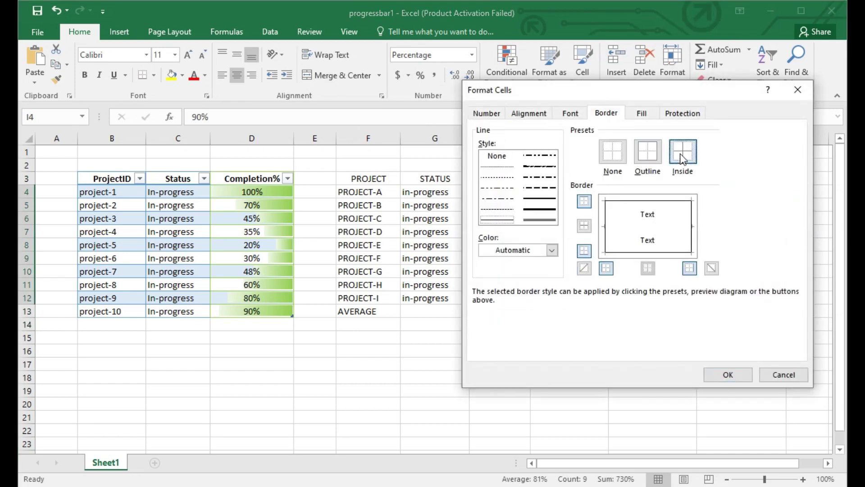
{"action": "left_click", "coordinate": [496, 220]}
{"action": "left_click", "coordinate": [552, 250]}
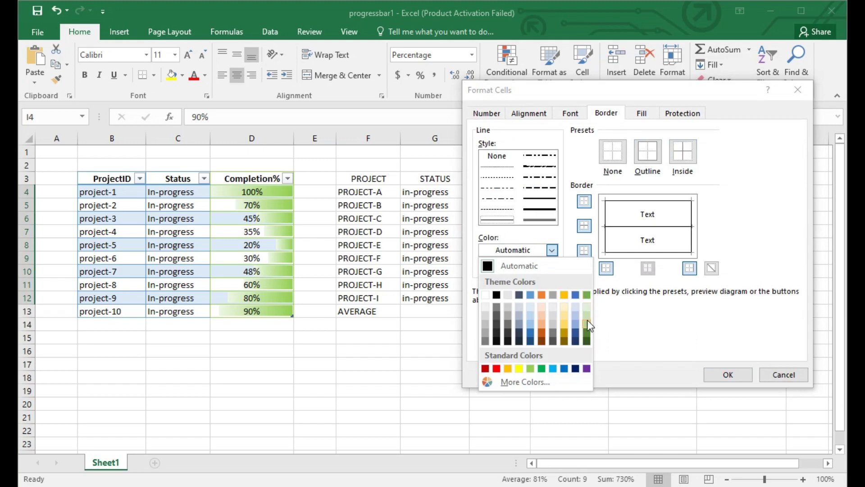
{"action": "left_click", "coordinate": [587, 321]}
{"action": "left_click", "coordinate": [731, 379]}
Step: Reapply thin green outline and inside borders to I4:I13, now including the average cell
{"action": "left_click", "coordinate": [543, 338]}
{"action": "left_click", "coordinate": [538, 309]}
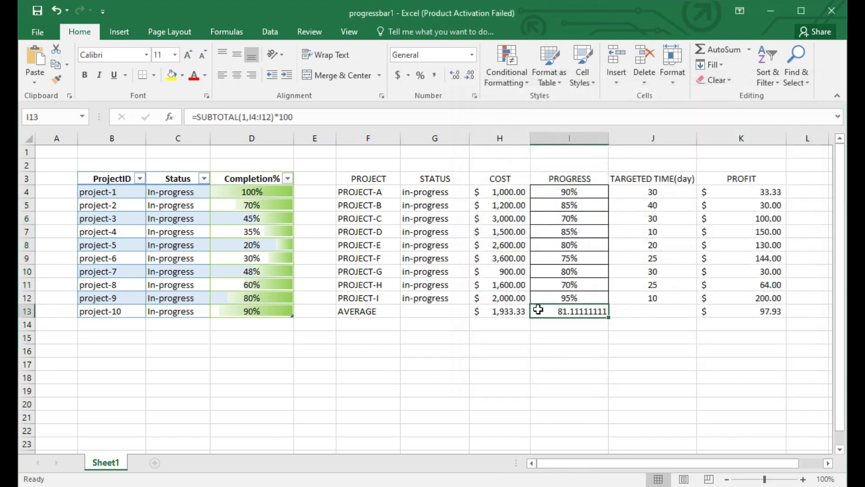
{"action": "left_click_drag", "start_coordinate": [541, 193], "coordinate": [572, 311]}
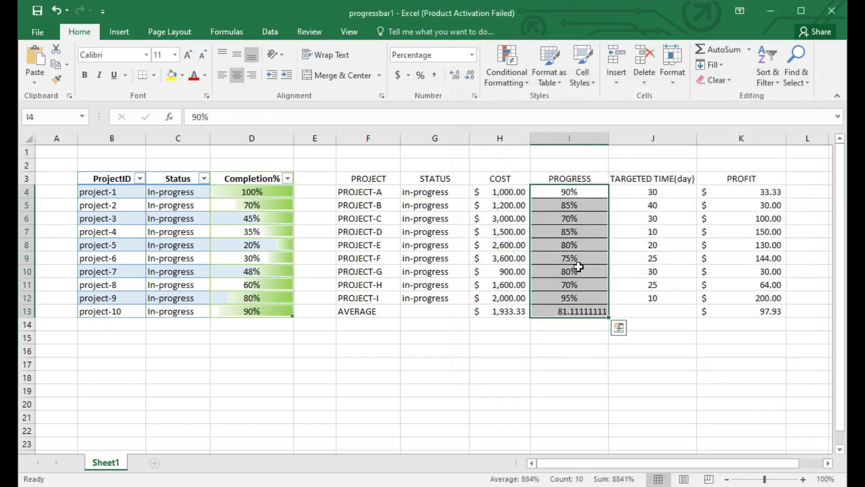
{"action": "right_click", "coordinate": [563, 214]}
{"action": "left_click", "coordinate": [607, 445]}
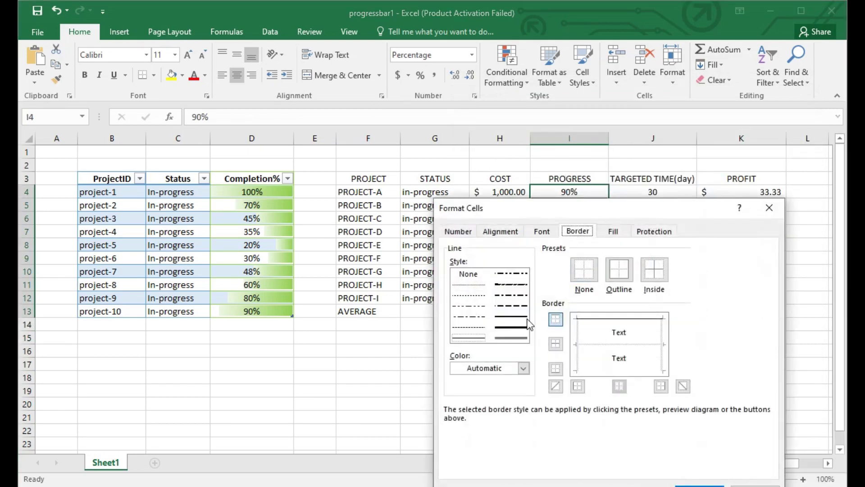
{"action": "left_click", "coordinate": [506, 247]}
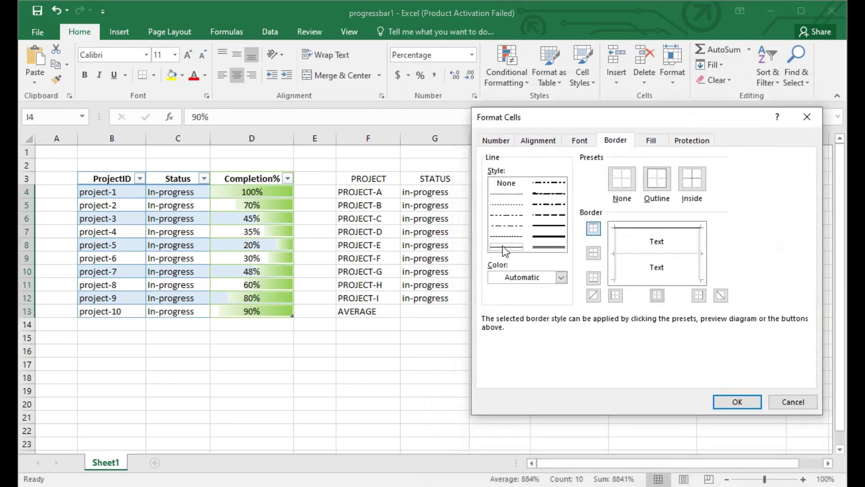
{"action": "left_click", "coordinate": [561, 277]}
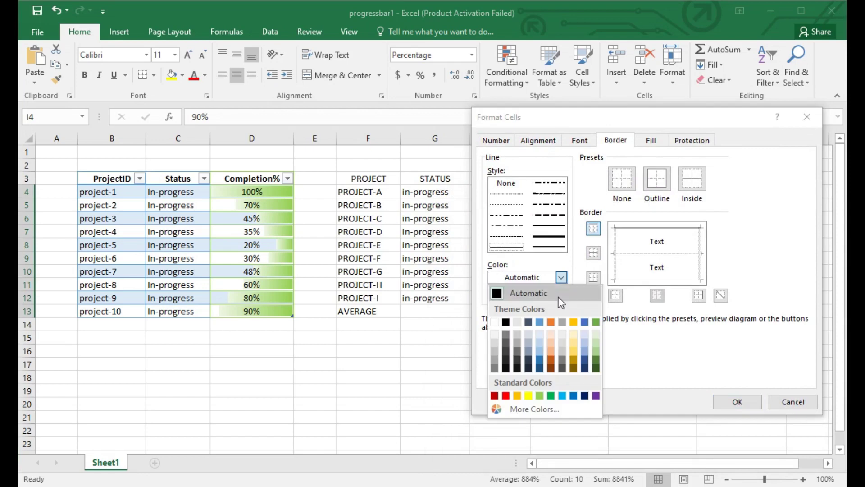
{"action": "left_click", "coordinate": [596, 350]}
{"action": "left_click", "coordinate": [649, 182]}
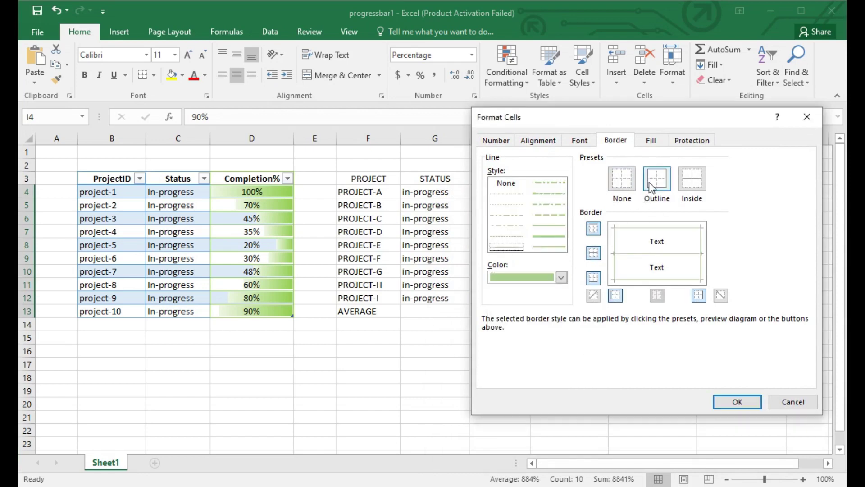
{"action": "left_click", "coordinate": [691, 179]}
{"action": "left_click", "coordinate": [736, 402]}
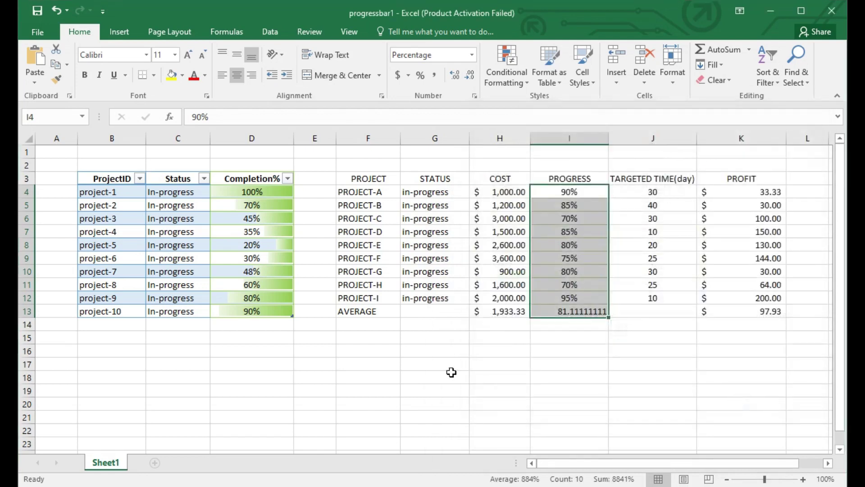
{"action": "left_click", "coordinate": [480, 362]}
Step: Fill the project table F3:K13 with white
{"action": "left_click_drag", "start_coordinate": [347, 179], "coordinate": [774, 311]}
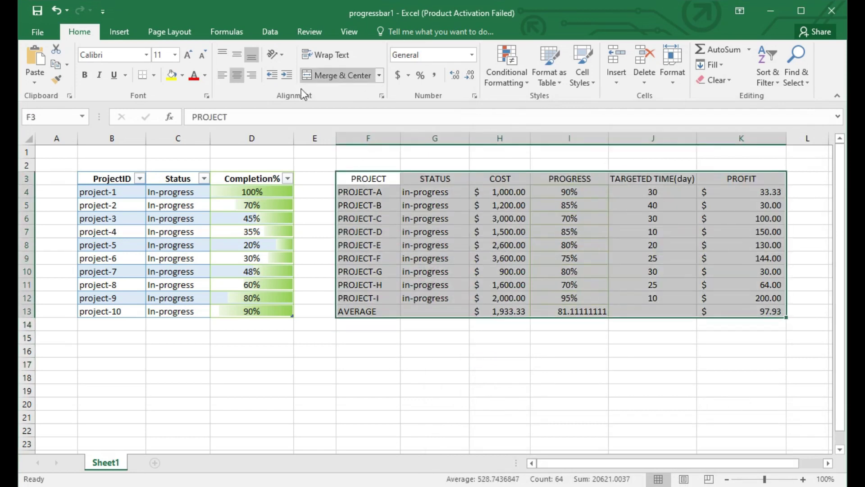
{"action": "left_click", "coordinate": [182, 76]}
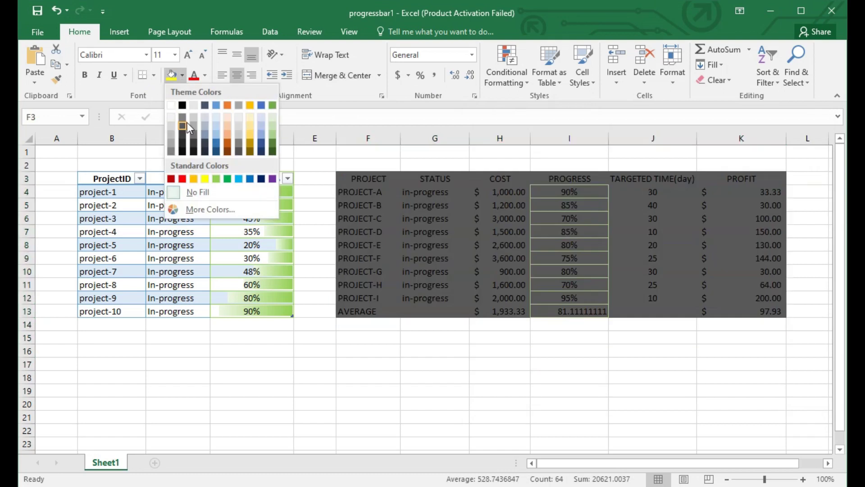
{"action": "left_click", "coordinate": [171, 105]}
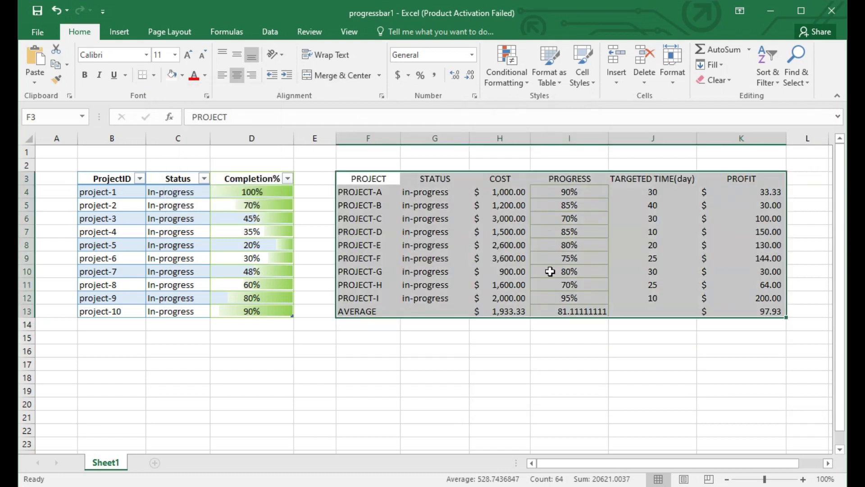
Step: Format the PROGRESS average in I13 as a percentage, then select I4:I13
{"action": "left_click_drag", "start_coordinate": [536, 196], "coordinate": [584, 300]}
{"action": "left_click", "coordinate": [540, 311]}
{"action": "left_click", "coordinate": [421, 76]}
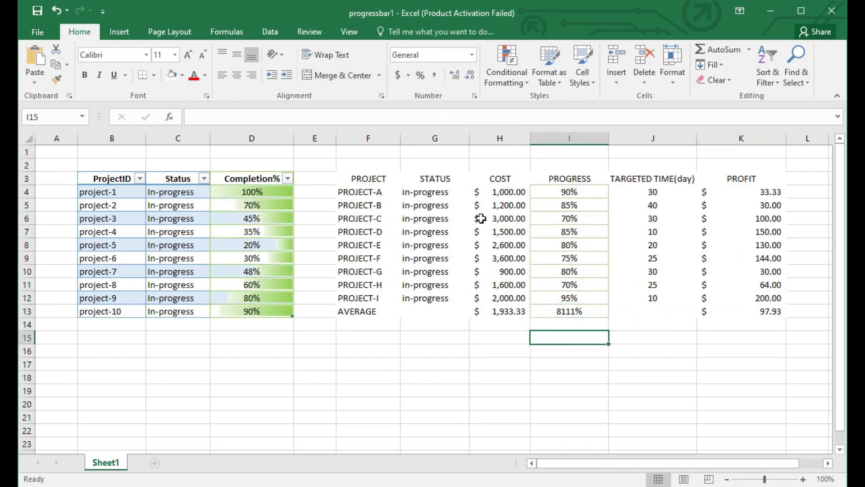
{"action": "left_click_drag", "start_coordinate": [551, 192], "coordinate": [587, 311]}
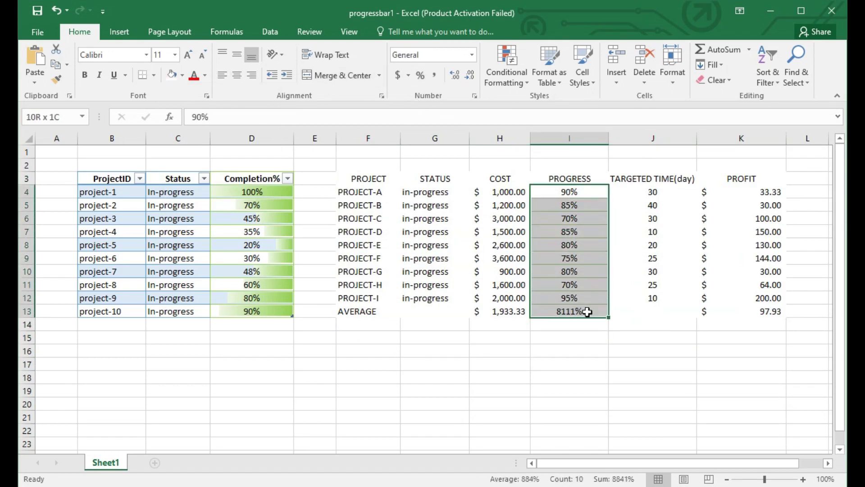
Step: Begin a data bar rule with Number minimum and maximum types, then cancel it
{"action": "left_click", "coordinate": [116, 29]}
{"action": "left_click", "coordinate": [80, 31]}
{"action": "left_click", "coordinate": [511, 86]}
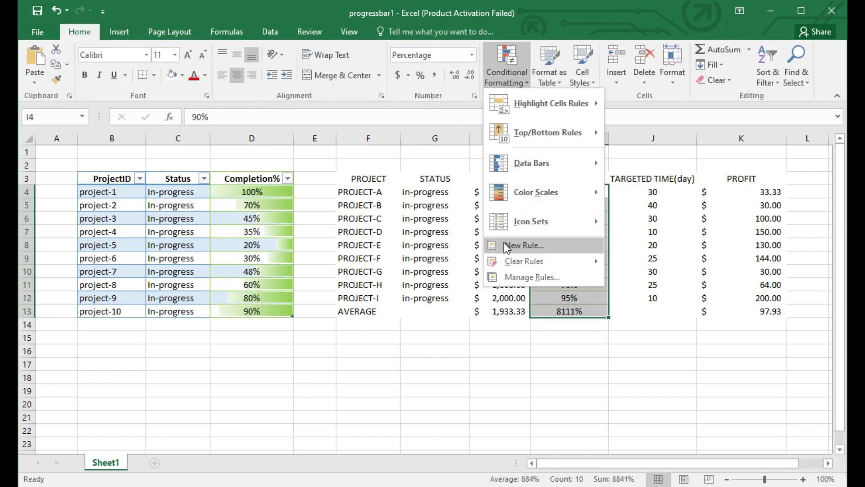
{"action": "left_click", "coordinate": [504, 243]}
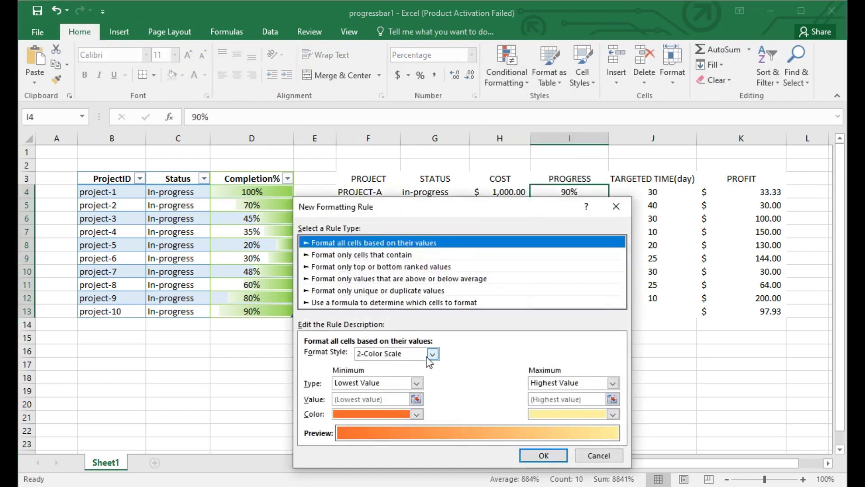
{"action": "left_click", "coordinate": [431, 356]}
{"action": "left_click", "coordinate": [382, 388]}
{"action": "left_click", "coordinate": [427, 383]}
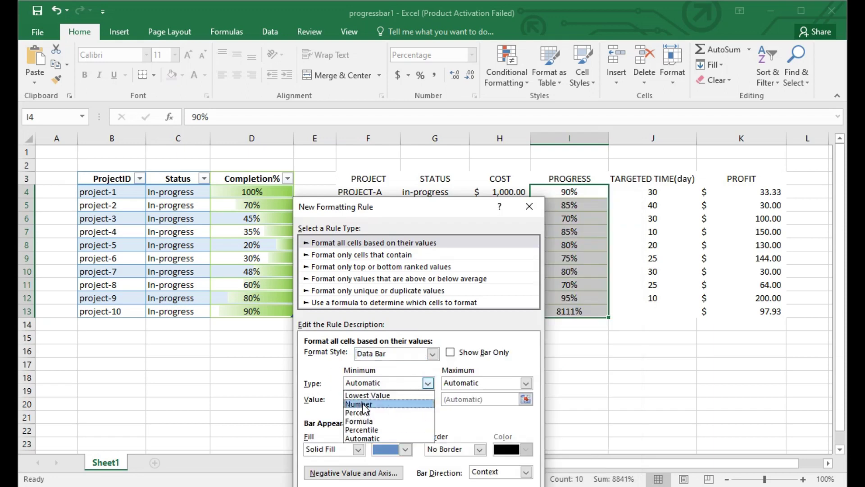
{"action": "left_click", "coordinate": [364, 405]}
{"action": "left_click", "coordinate": [504, 383]}
{"action": "left_click", "coordinate": [470, 405]}
{"action": "left_click_drag", "start_coordinate": [439, 203], "coordinate": [597, 80]}
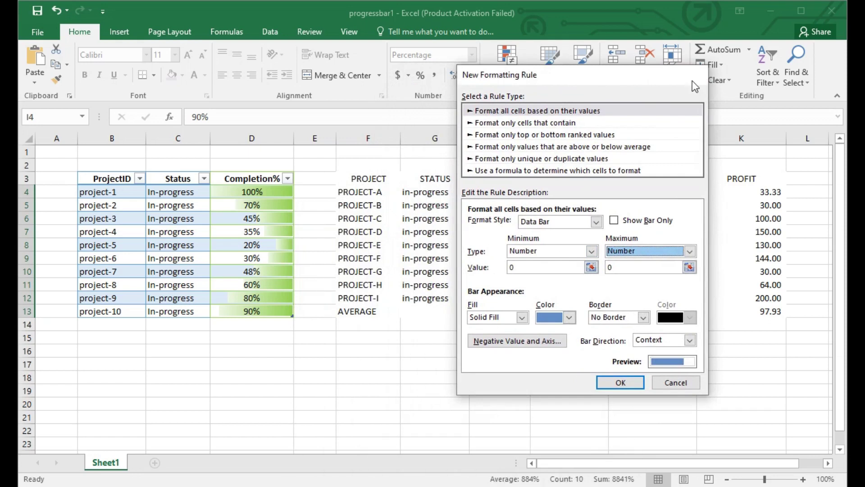
{"action": "left_click", "coordinate": [694, 78]}
Step: For the PROGRESS cells, start a new data bar rule with Number minimum 0 and maximum 1
{"action": "left_click_drag", "start_coordinate": [564, 191], "coordinate": [581, 325]}
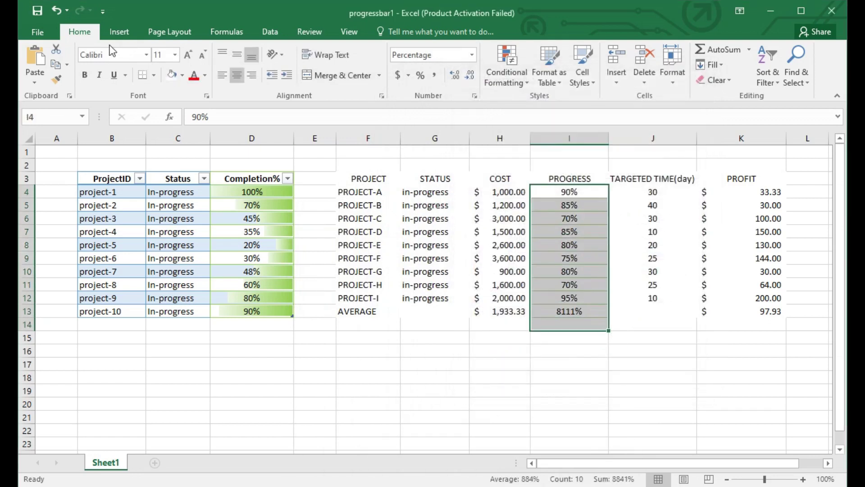
{"action": "left_click", "coordinate": [506, 67]}
{"action": "left_click", "coordinate": [509, 245]}
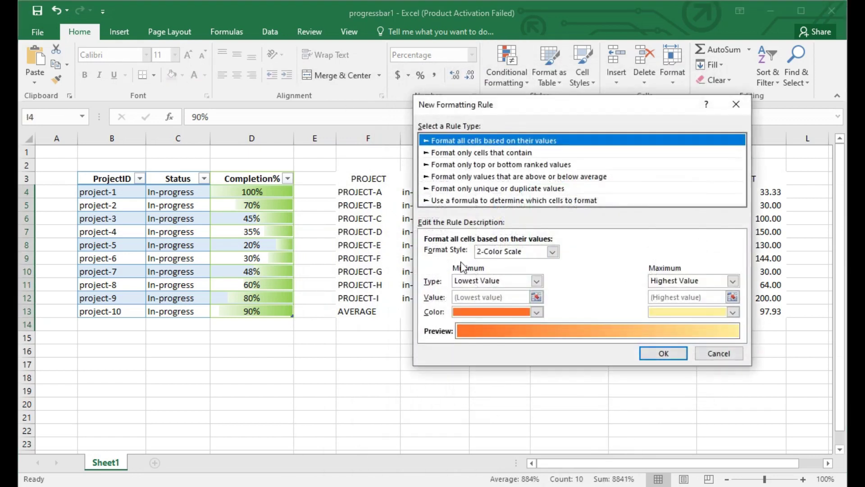
{"action": "left_click", "coordinate": [552, 252]}
{"action": "left_click", "coordinate": [488, 283]}
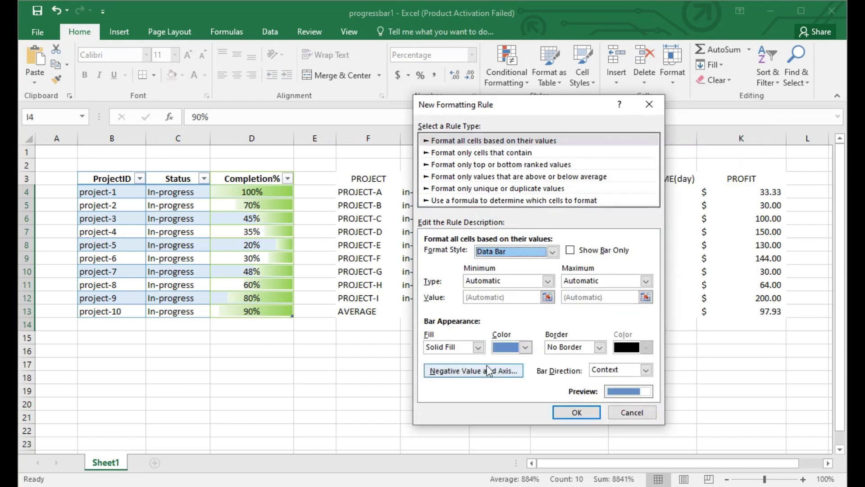
{"action": "left_click", "coordinate": [535, 282]}
{"action": "left_click", "coordinate": [487, 301]}
{"action": "left_click", "coordinate": [620, 283]}
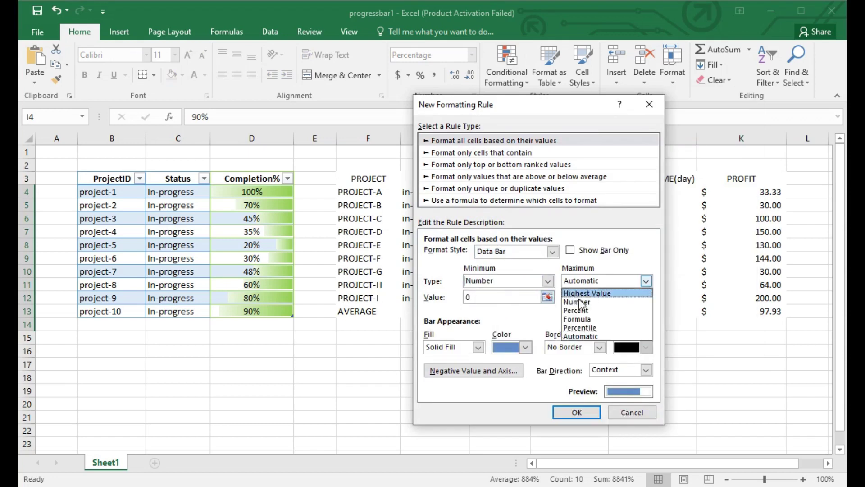
{"action": "left_click", "coordinate": [586, 300]}
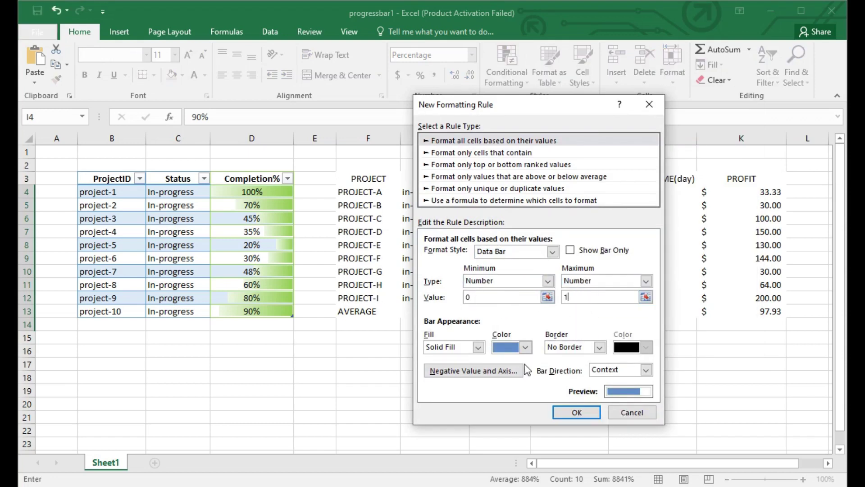
Step: Make the data bars solid Green Accent 6 Lighter 40% and apply the rule
{"action": "left_click", "coordinate": [526, 347]}
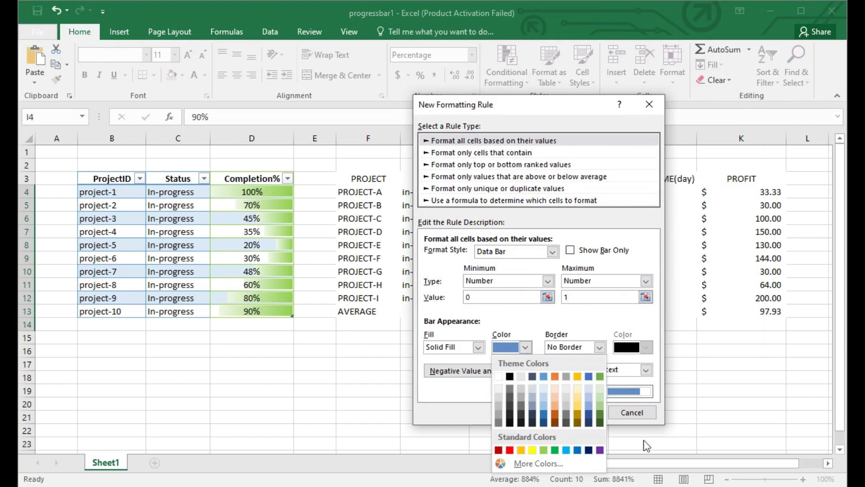
{"action": "left_click", "coordinate": [599, 408]}
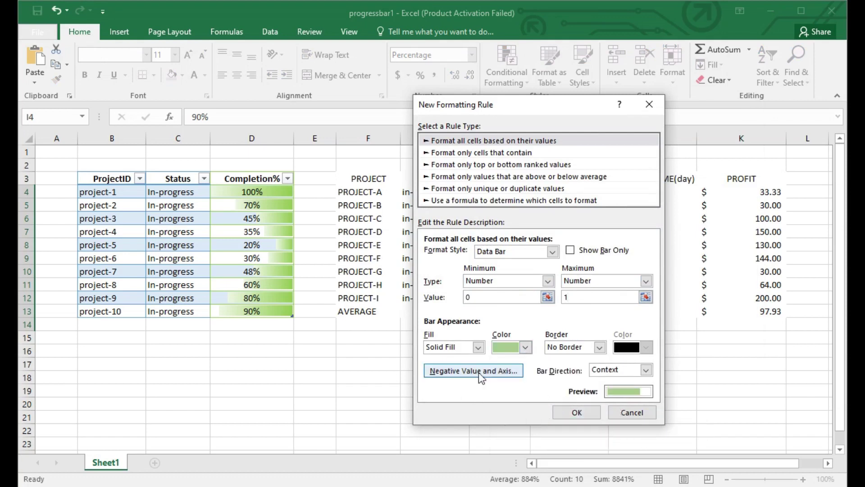
{"action": "left_click", "coordinate": [478, 347]}
{"action": "left_click", "coordinate": [442, 359]}
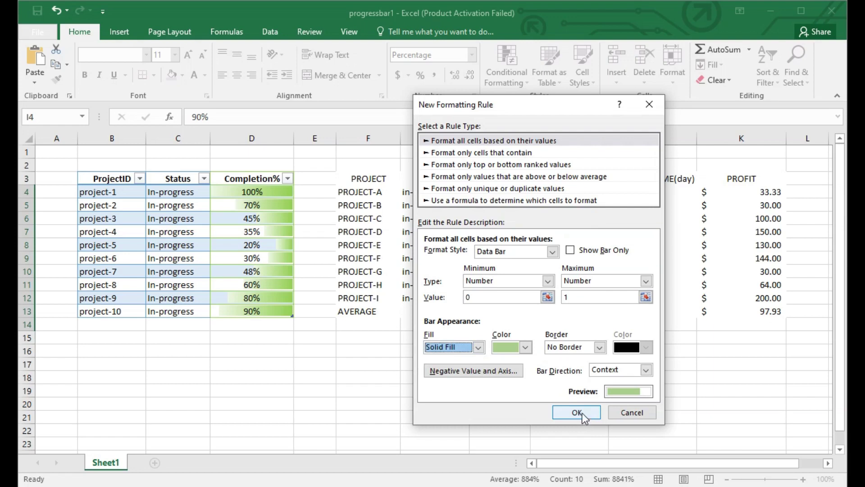
{"action": "left_click", "coordinate": [586, 415]}
{"action": "left_click", "coordinate": [547, 264]}
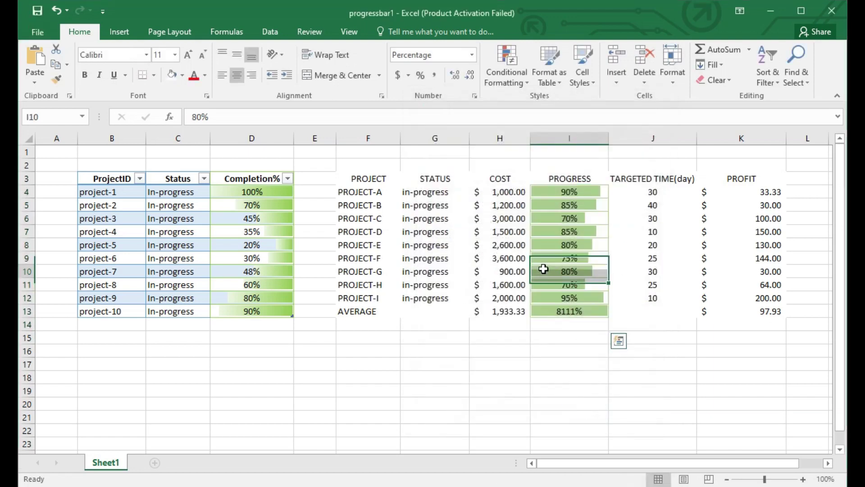
Step: Reselect the PROGRESS cells I4:I13 and bring up their context menu
{"action": "right_click", "coordinate": [546, 273]}
{"action": "key", "text": "Escape"}
{"action": "left_click_drag", "start_coordinate": [547, 193], "coordinate": [581, 308]}
{"action": "right_click", "coordinate": [582, 308]}
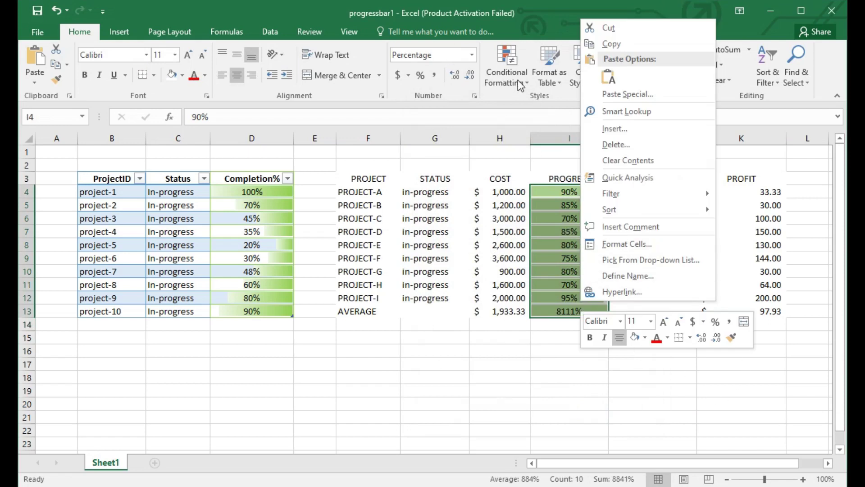